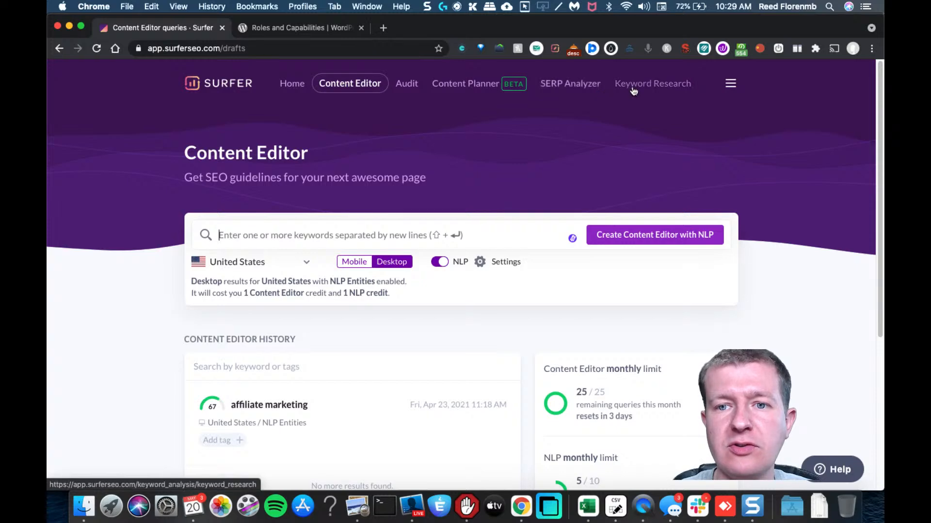
Step: Create a Content Planner query for the keyword "list building" with United States results
{"action": "left_click", "coordinate": [455, 85]}
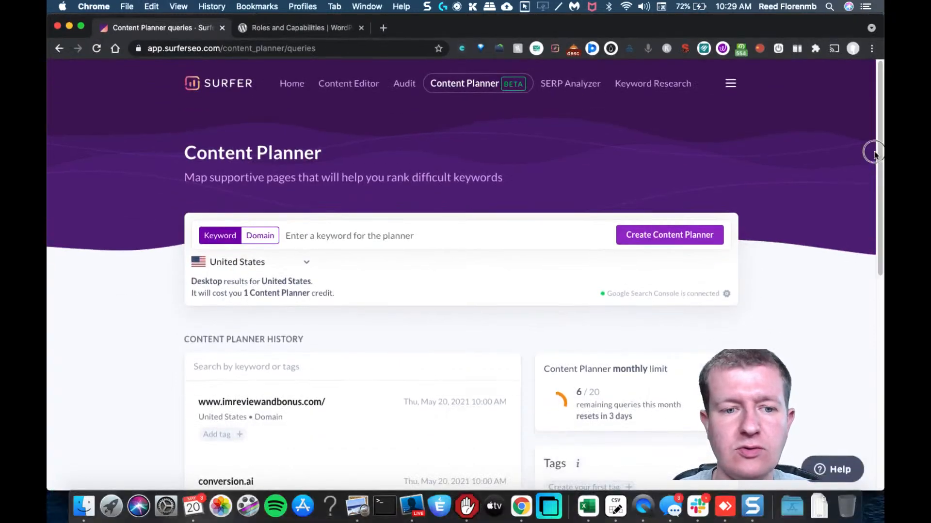
{"action": "left_click", "coordinate": [407, 234]}
{"action": "type", "text": "list building"}
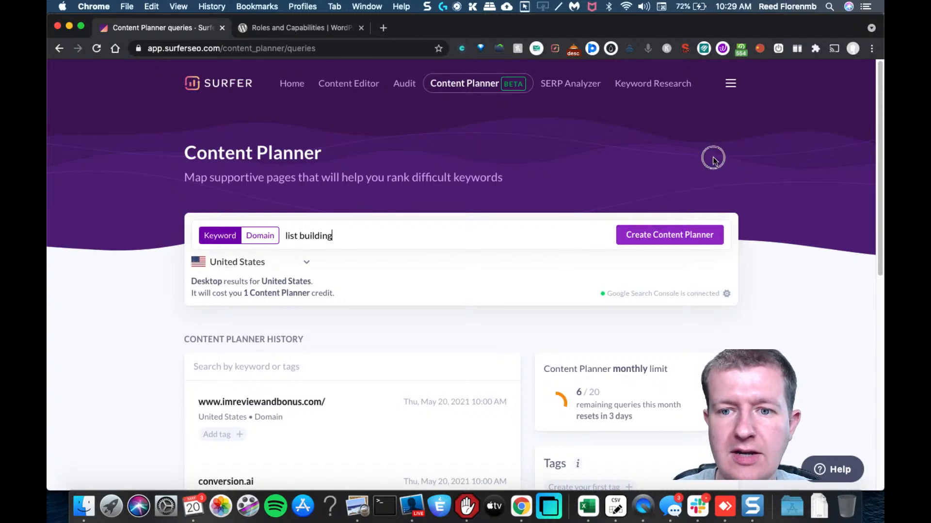
{"action": "left_click", "coordinate": [645, 239]}
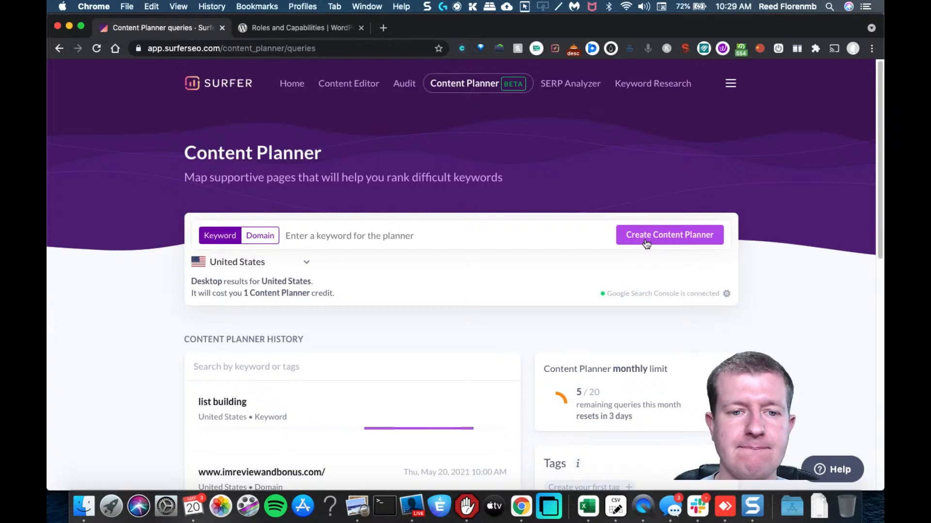
Step: Close the Roles and Capabilities browser tab and dismiss the calendar reminder
{"action": "left_click", "coordinate": [361, 28]}
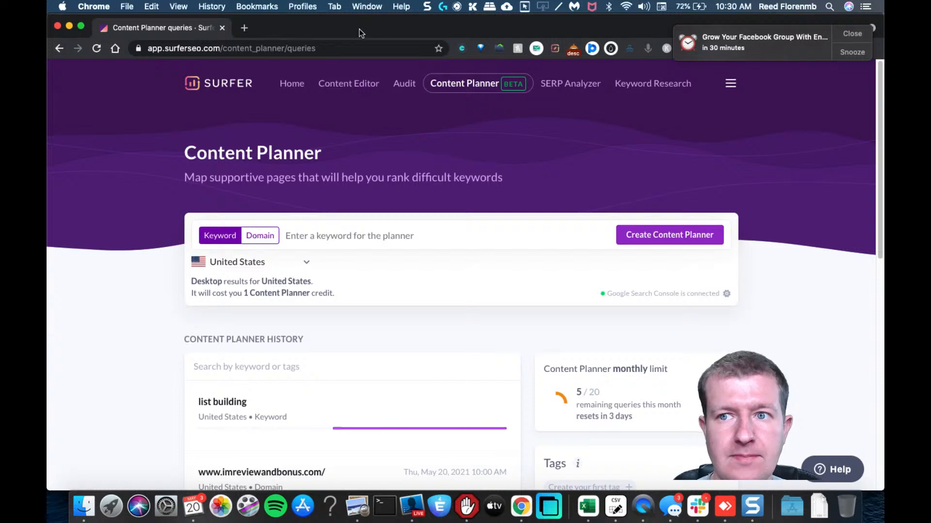
{"action": "left_click", "coordinate": [842, 35]}
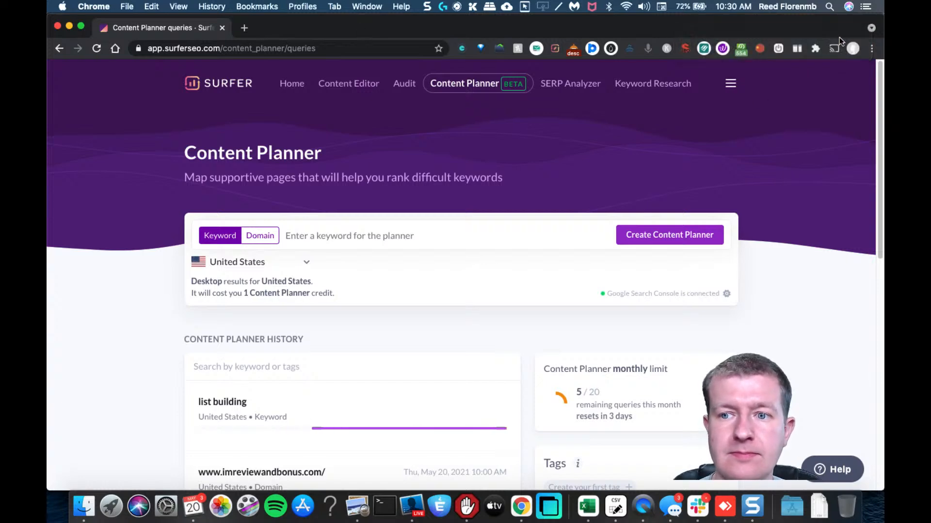
{"action": "left_click", "coordinate": [411, 506]}
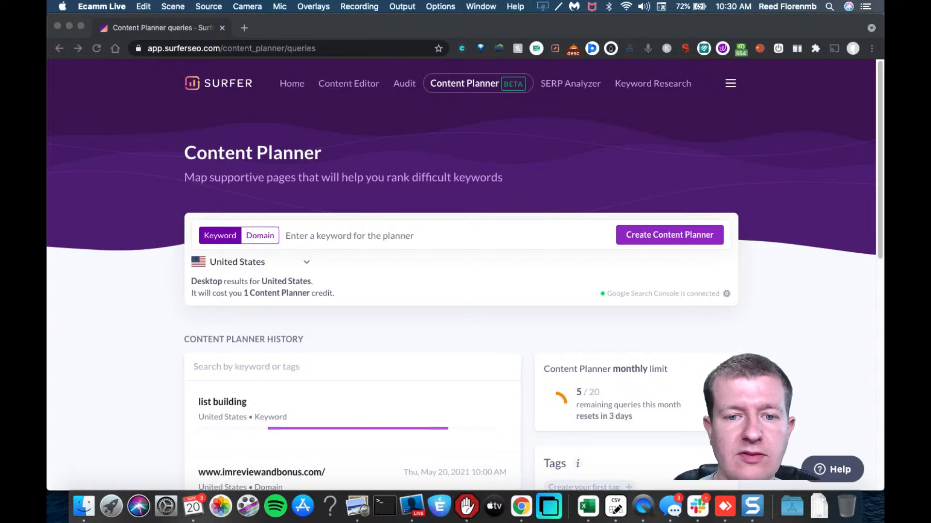
{"action": "left_click", "coordinate": [576, 179]}
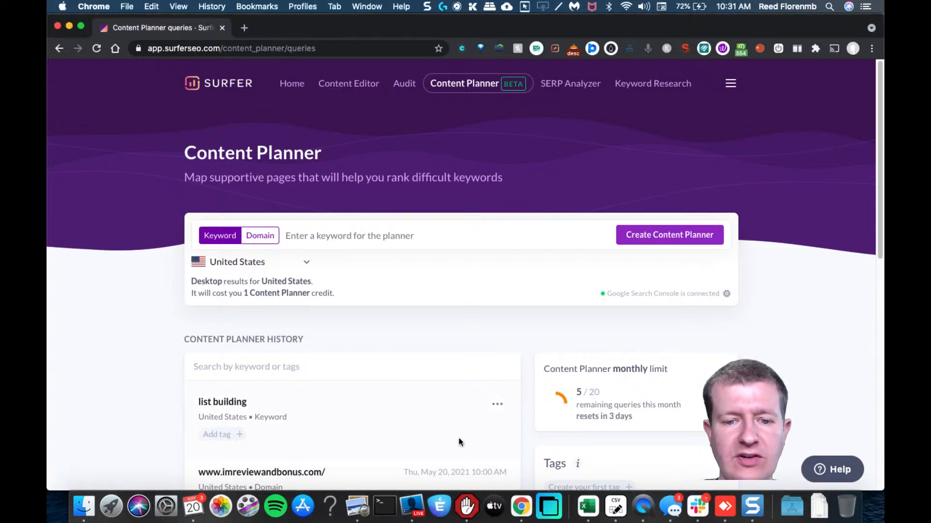
Step: Open the list building content plan and sort its clusters by Search Volume: High to Low
{"action": "left_click", "coordinate": [392, 410]}
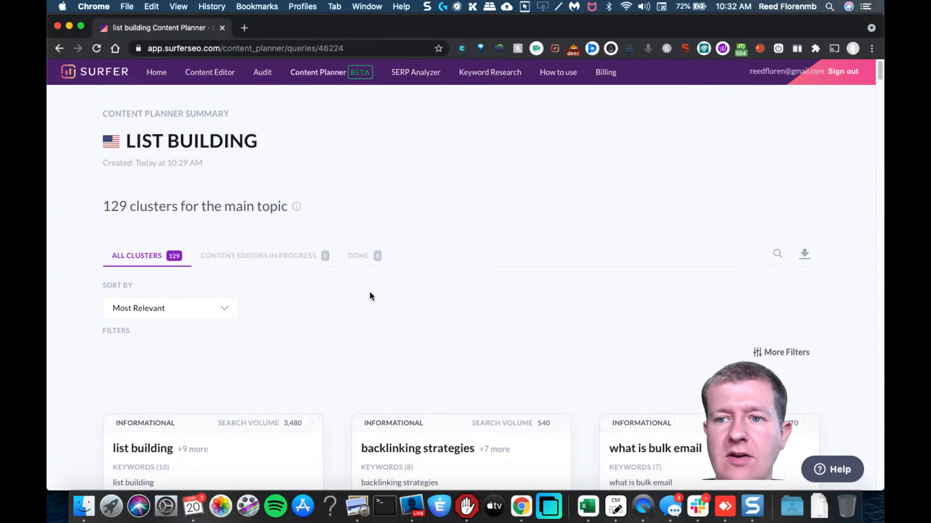
{"action": "left_click", "coordinate": [222, 309]}
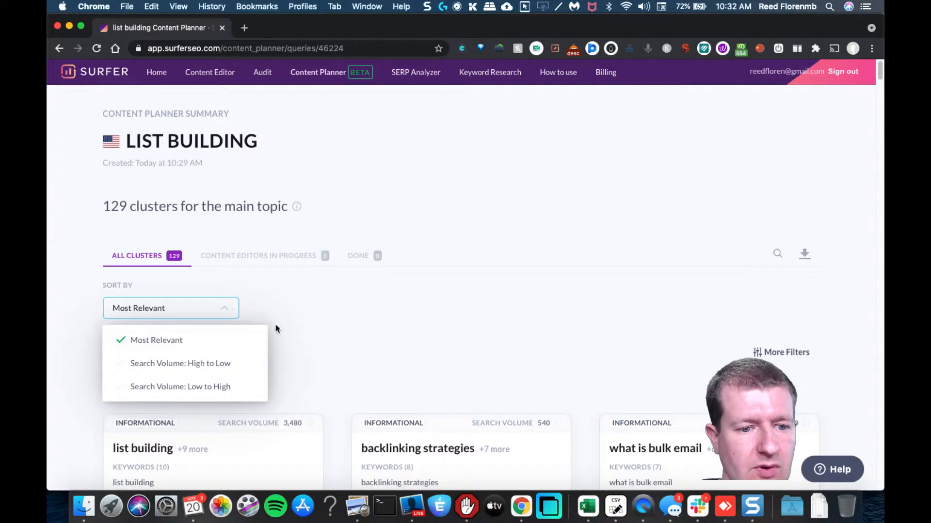
{"action": "left_click", "coordinate": [203, 368]}
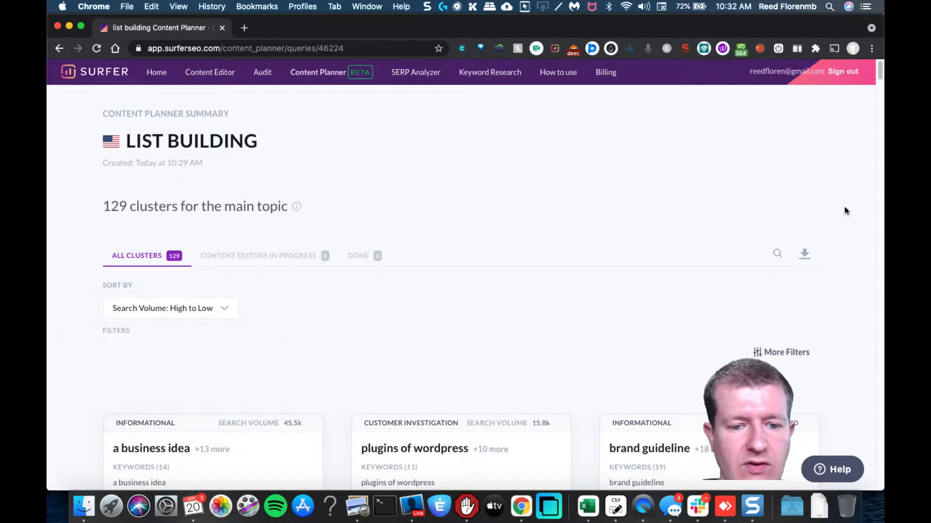
Step: Find the "list building" cluster among the sorted clusters and open its detailed keyword view
{"action": "left_click_drag", "start_coordinate": [878, 75], "coordinate": [878, 106]}
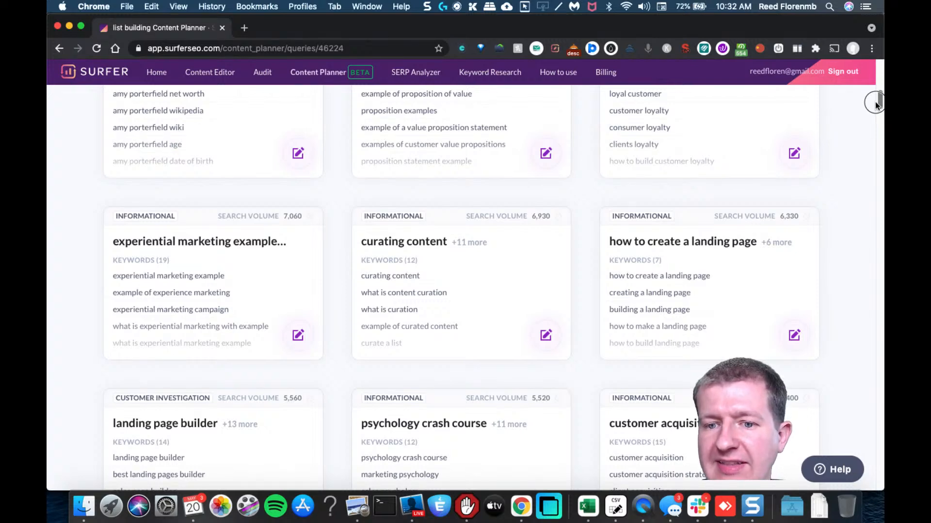
{"action": "left_click_drag", "start_coordinate": [875, 105], "coordinate": [869, 143]}
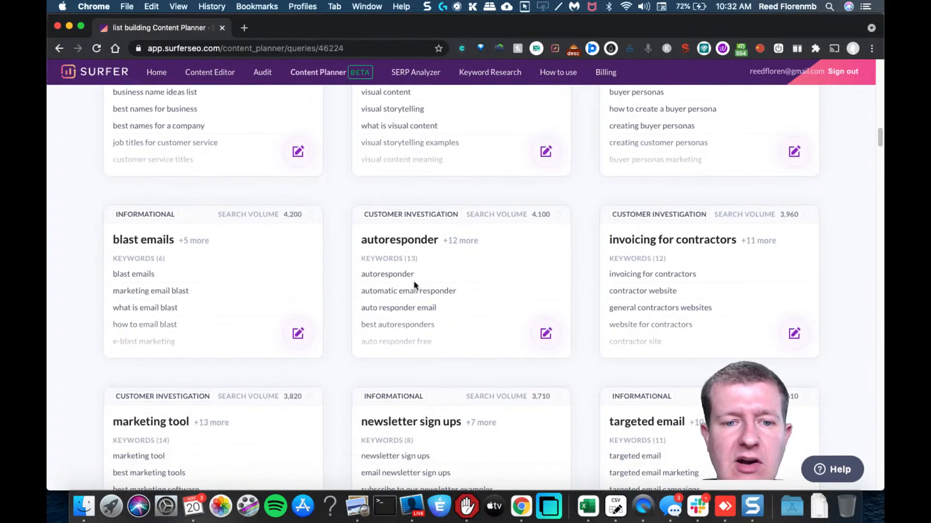
{"action": "scroll", "coordinate": [875, 140], "scroll_direction": "down", "scroll_amount": 5}
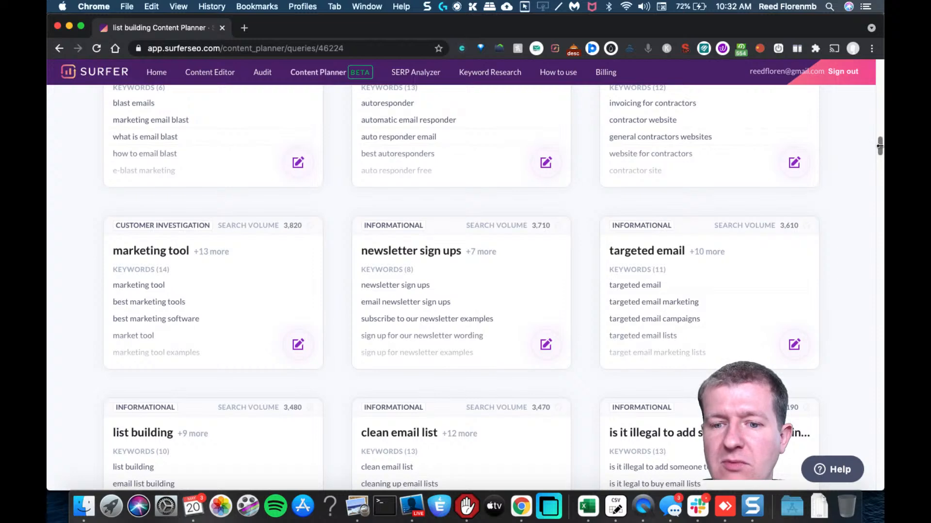
{"action": "left_click_drag", "start_coordinate": [879, 145], "coordinate": [879, 156]}
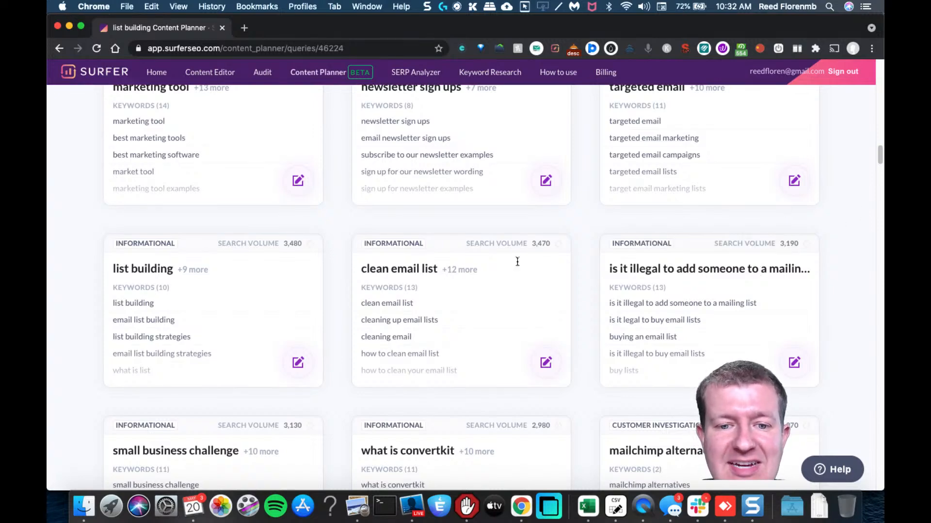
{"action": "left_click_drag", "start_coordinate": [878, 161], "coordinate": [878, 164]}
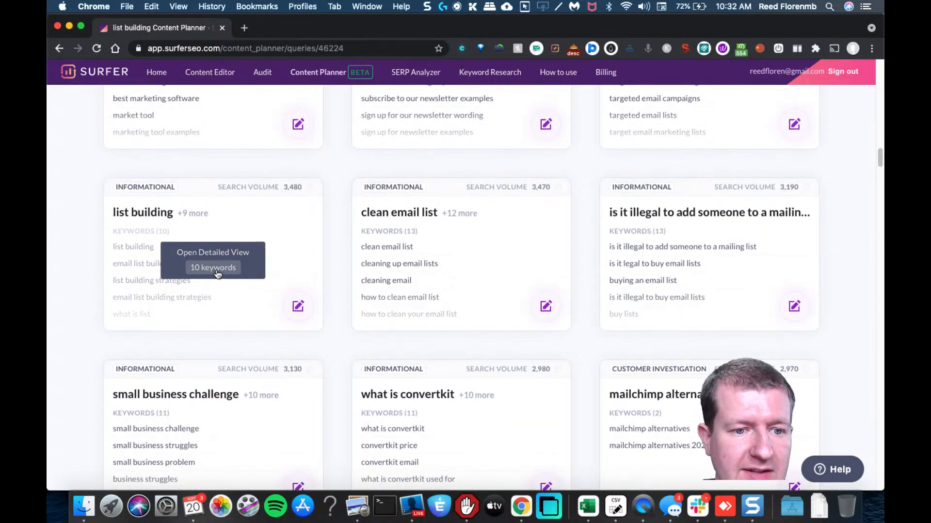
{"action": "left_click", "coordinate": [194, 269]}
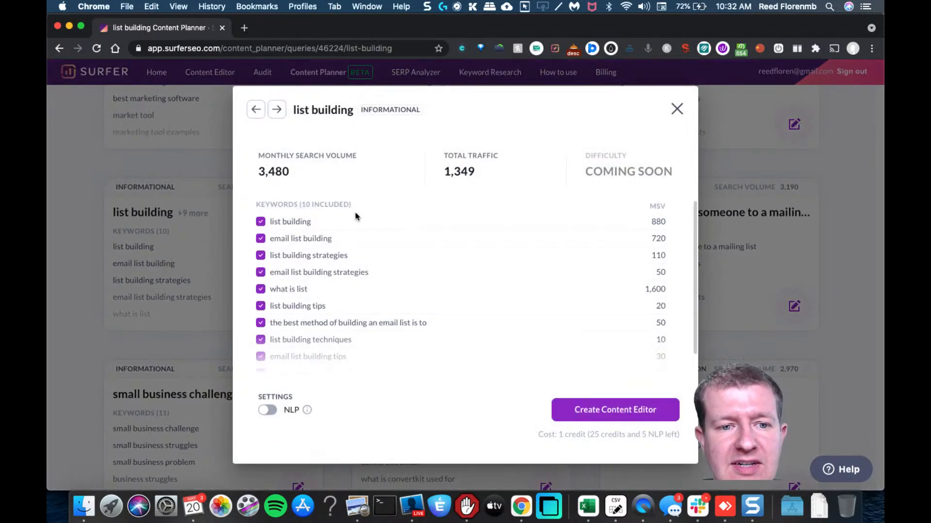
Step: Enable NLP for the list building cluster and create a Content Editor with all its keywords included
{"action": "left_click", "coordinate": [266, 411]}
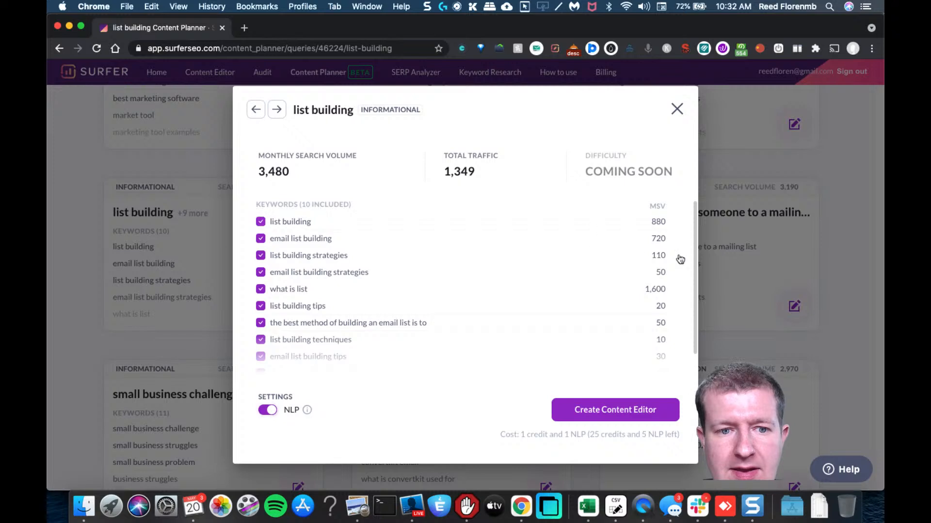
{"action": "left_click_drag", "start_coordinate": [693, 266], "coordinate": [692, 193]}
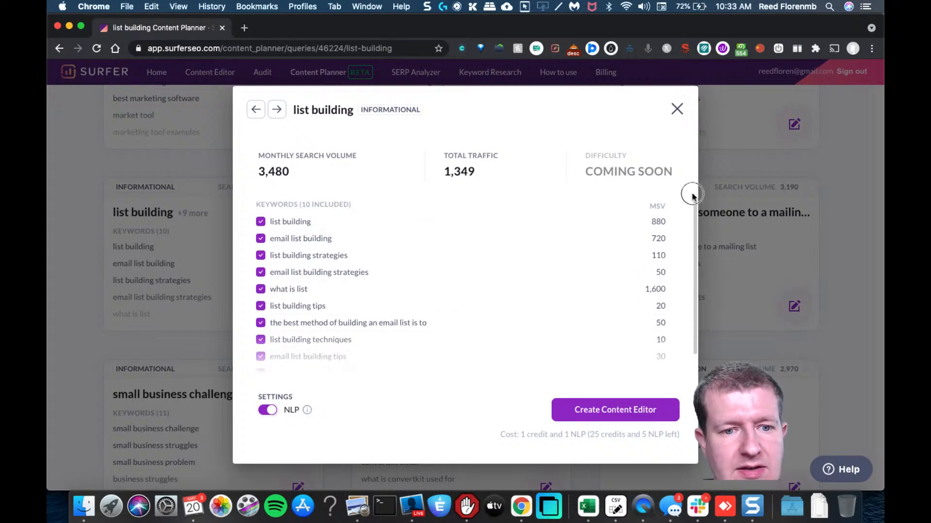
{"action": "left_click", "coordinate": [624, 411]}
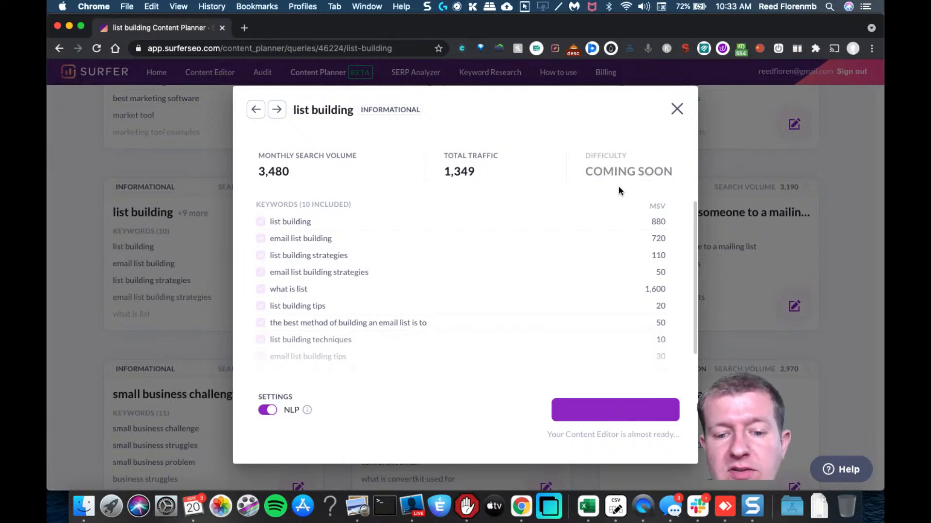
Step: Open the newly created Content Editor for the list building cluster
{"action": "left_click", "coordinate": [411, 505]}
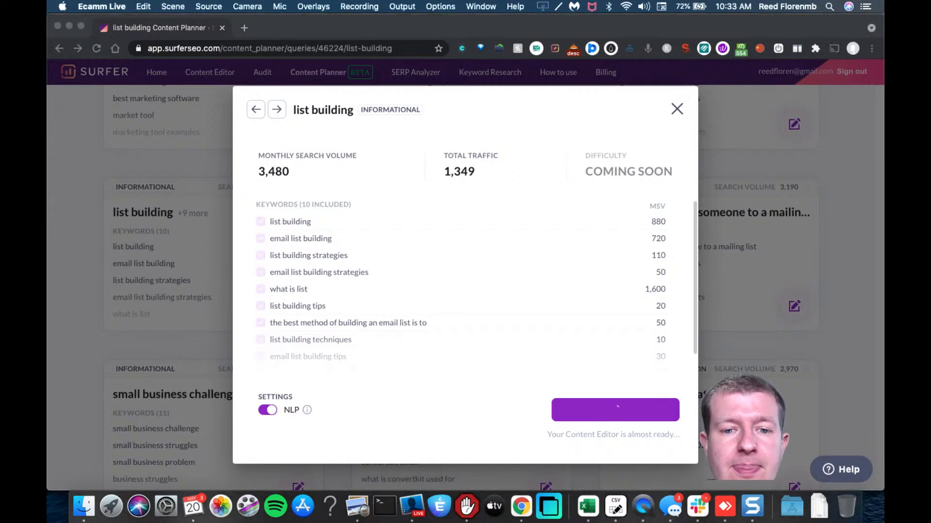
{"action": "left_click", "coordinate": [481, 269]}
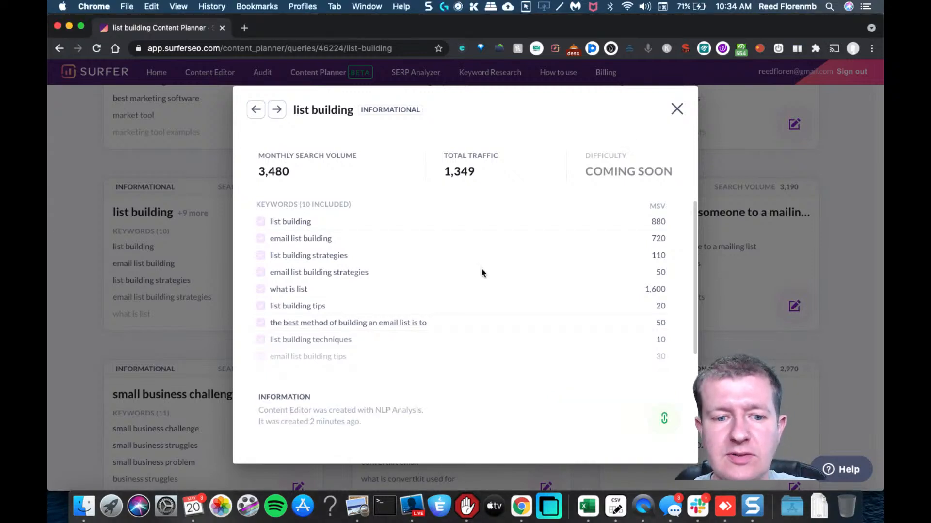
{"action": "left_click", "coordinate": [663, 418]}
{"action": "left_click", "coordinate": [633, 359]}
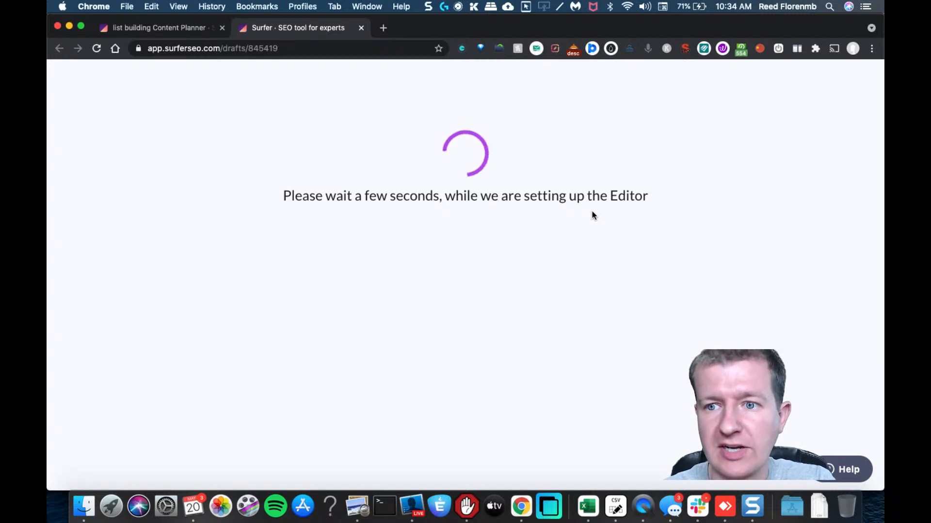
Step: Open conversion.ai in a new browser tab
{"action": "key", "text": "super+t"}
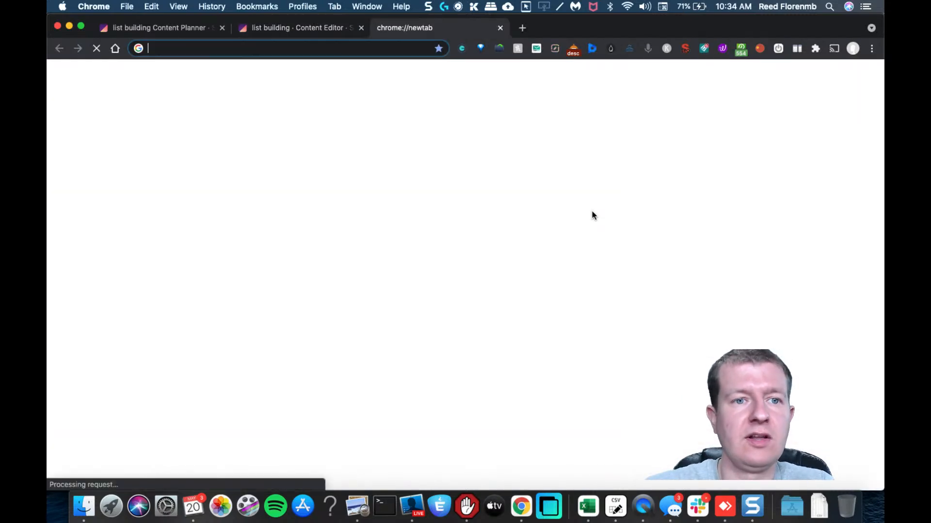
{"action": "type", "text": "conver"}
{"action": "key", "text": "Return"}
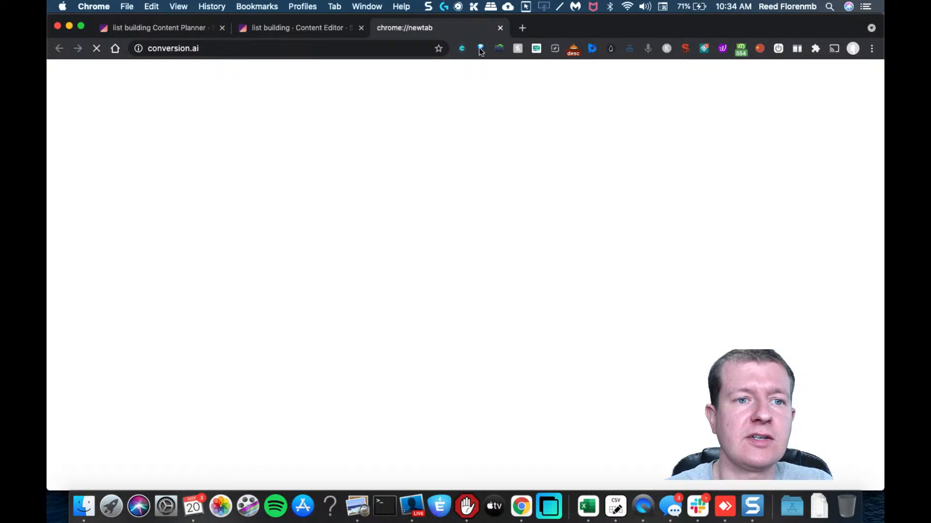
Step: Return to the list building Content Editor and review its word, paragraph and heading targets and the full list of included keywords
{"action": "left_click", "coordinate": [316, 29]}
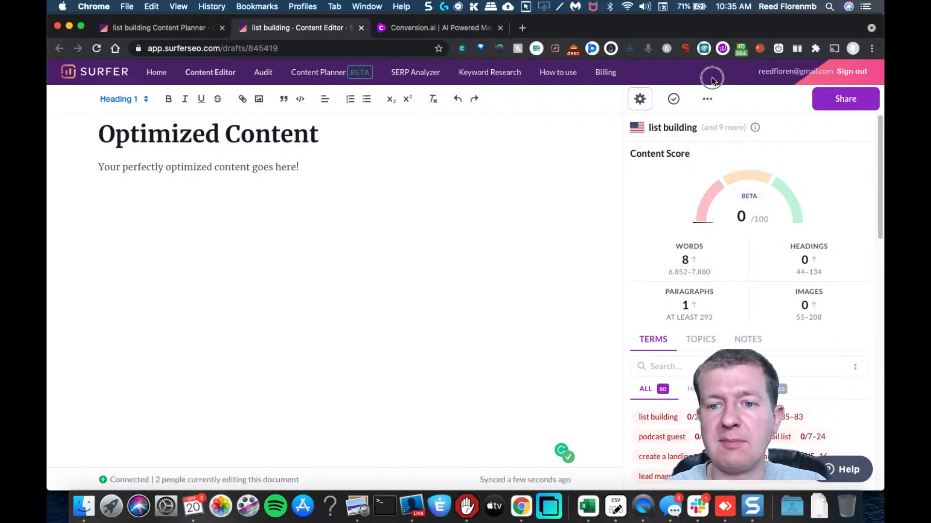
{"action": "mouse_move", "coordinate": [673, 271]}
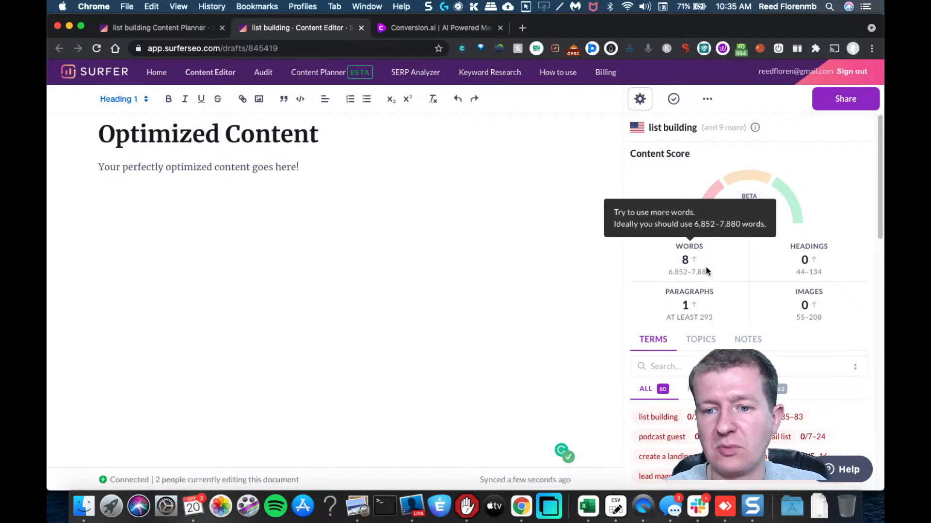
{"action": "mouse_move", "coordinate": [703, 319]}
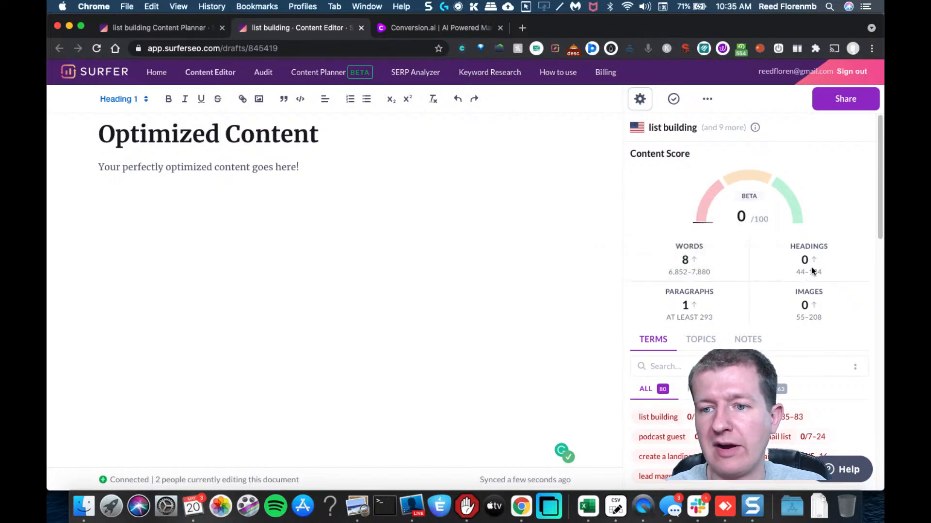
{"action": "mouse_move", "coordinate": [826, 269]}
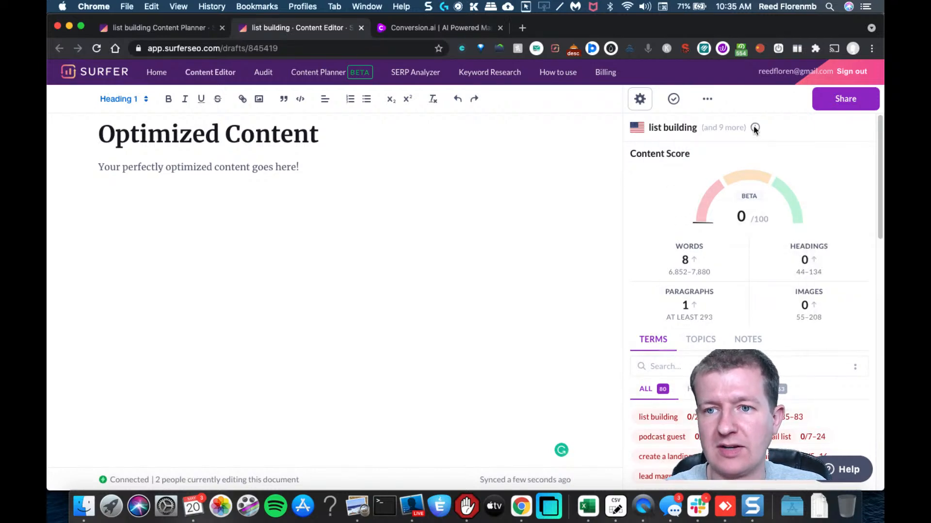
{"action": "mouse_move", "coordinate": [754, 129]}
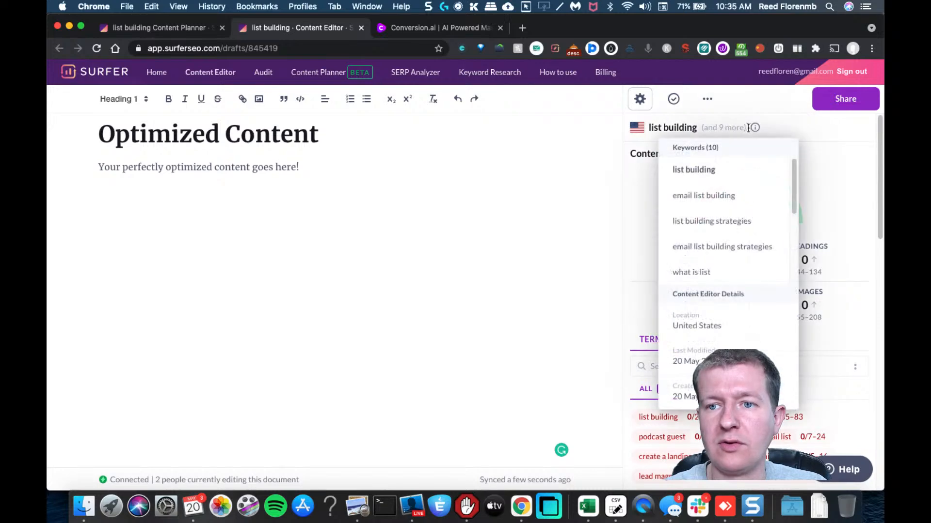
{"action": "left_click_drag", "start_coordinate": [795, 185], "coordinate": [790, 272]}
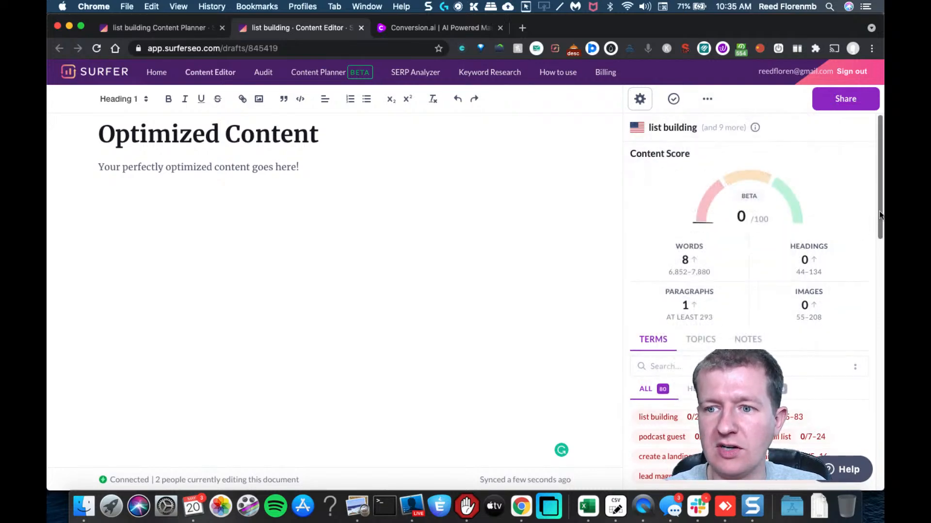
Step: Examine the suggested terms for the article across the complete, headings and NLP lists
{"action": "left_click_drag", "start_coordinate": [878, 227], "coordinate": [868, 296]}
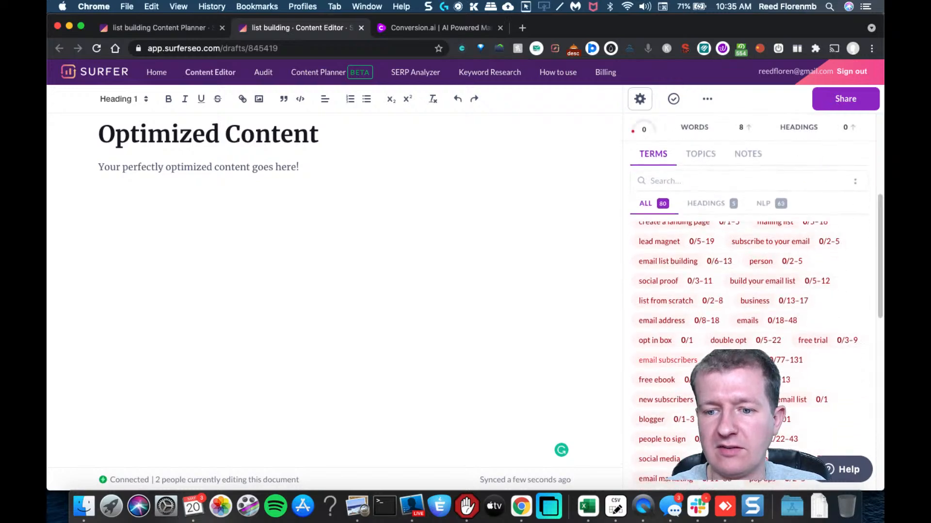
{"action": "scroll", "coordinate": [872, 272], "scroll_direction": "up", "scroll_amount": 5}
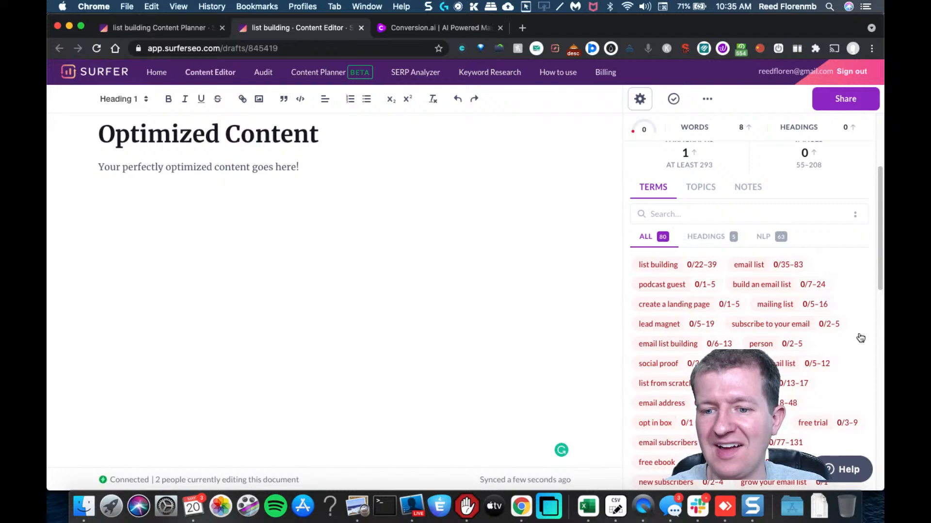
{"action": "left_click_drag", "start_coordinate": [877, 284], "coordinate": [878, 232]}
{"action": "left_click", "coordinate": [702, 383]}
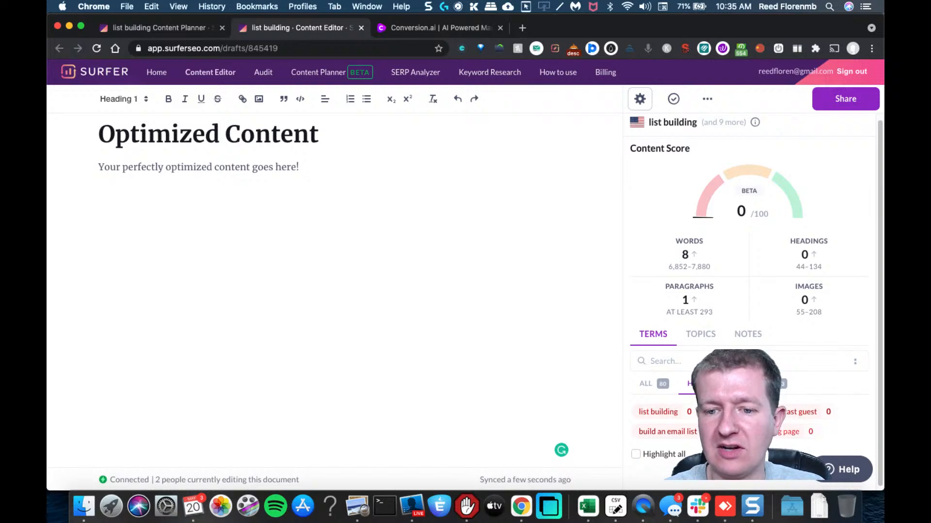
{"action": "left_click", "coordinate": [781, 384]}
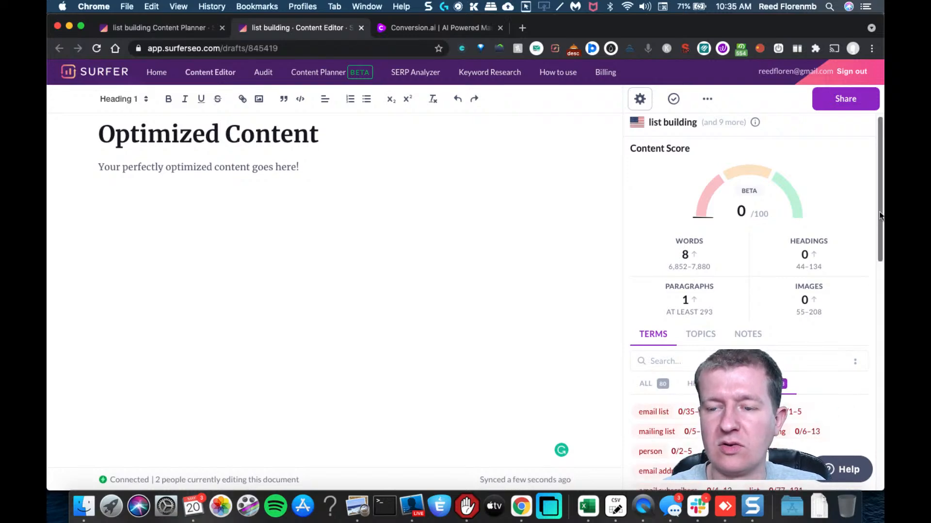
{"action": "left_click_drag", "start_coordinate": [880, 201], "coordinate": [877, 260]}
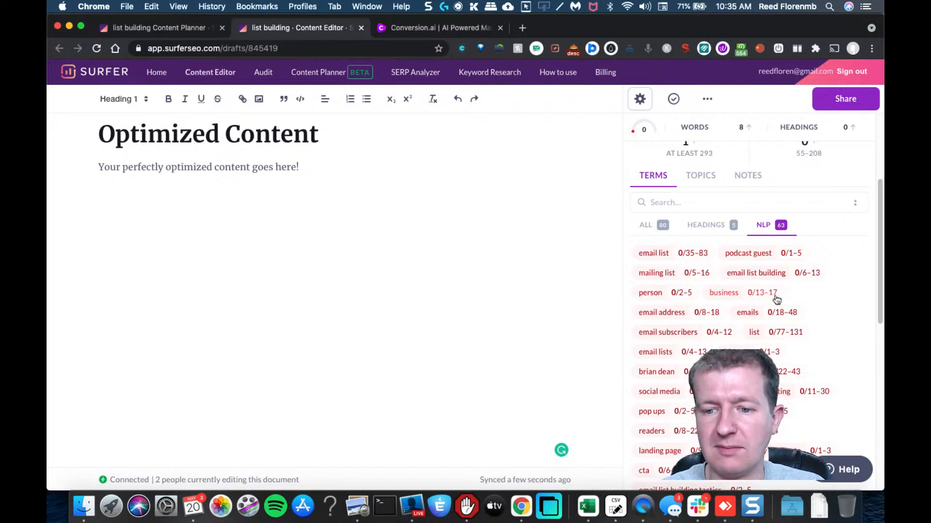
Step: Review the suggested topic questions down to the end of the list, and check the notes of the Content Editor
{"action": "left_click", "coordinate": [701, 178]}
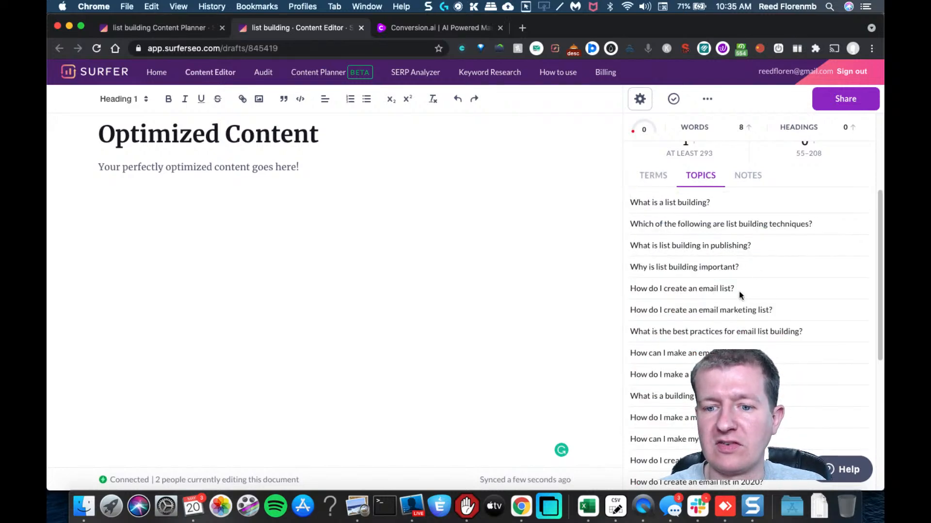
{"action": "left_click", "coordinate": [720, 276]}
{"action": "left_click_drag", "start_coordinate": [875, 218], "coordinate": [874, 365]}
{"action": "left_click_drag", "start_coordinate": [686, 453], "coordinate": [742, 212]}
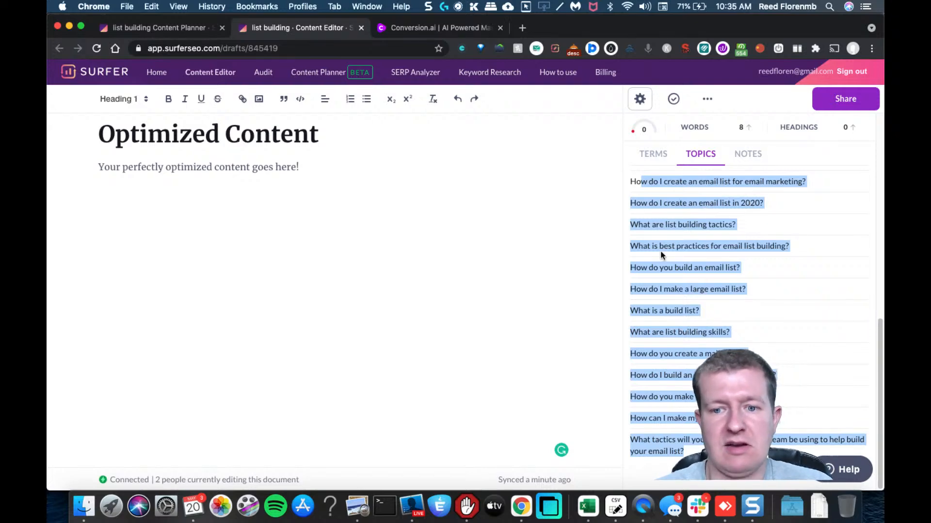
{"action": "left_click", "coordinate": [751, 154]}
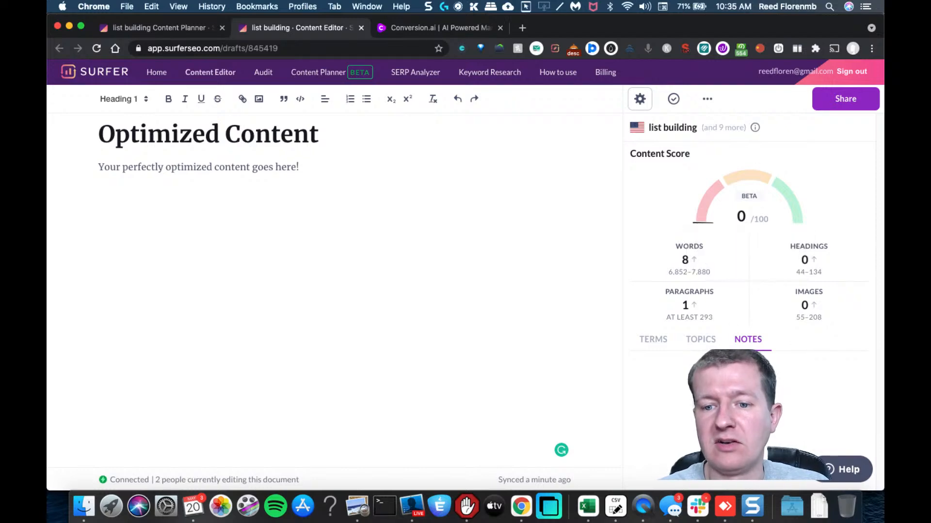
Step: Switch to Conversion.ai, log in and start new content with the Long-form assistant template
{"action": "left_click", "coordinate": [439, 28]}
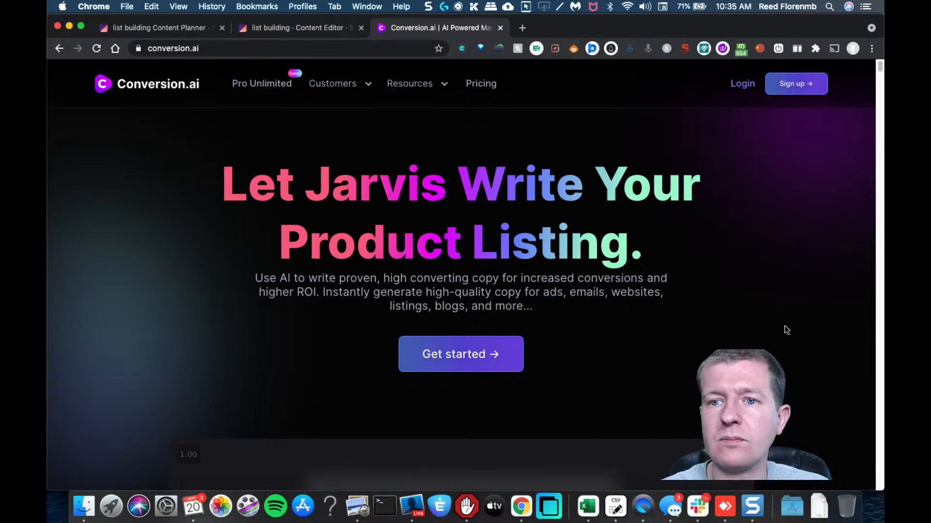
{"action": "left_click", "coordinate": [744, 86]}
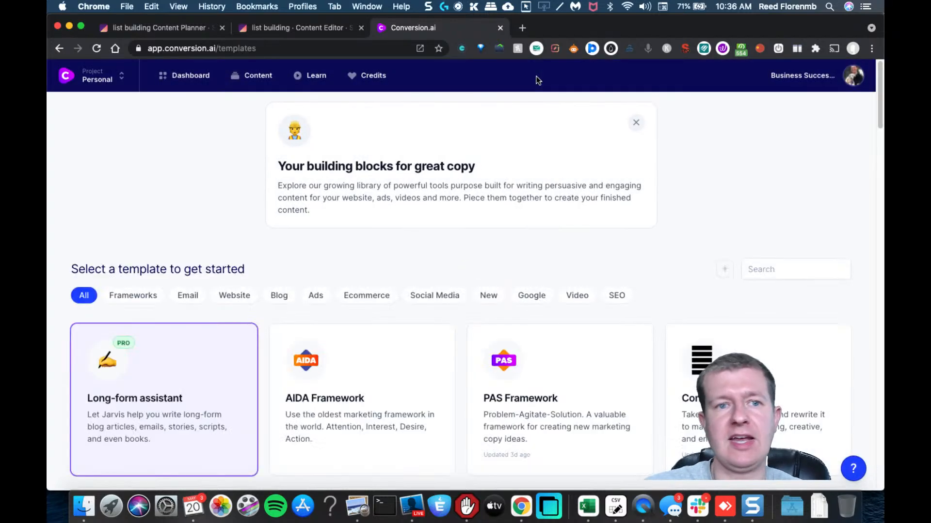
{"action": "left_click", "coordinate": [154, 359]}
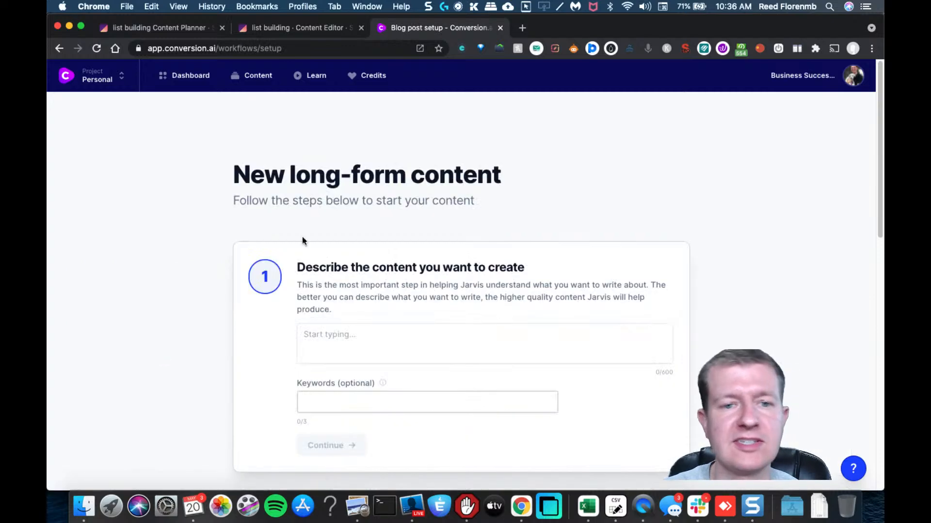
Step: Describe the content as "Write a blog post about list building", copying the main keyword from the Surfer Content Editor's keyword list
{"action": "left_click", "coordinate": [340, 398]}
{"action": "left_click", "coordinate": [328, 332]}
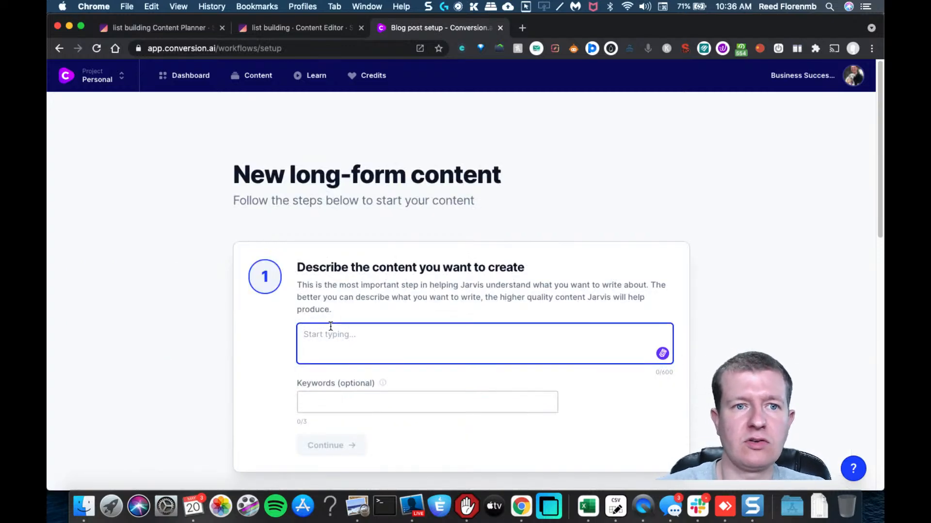
{"action": "left_click", "coordinate": [291, 28]}
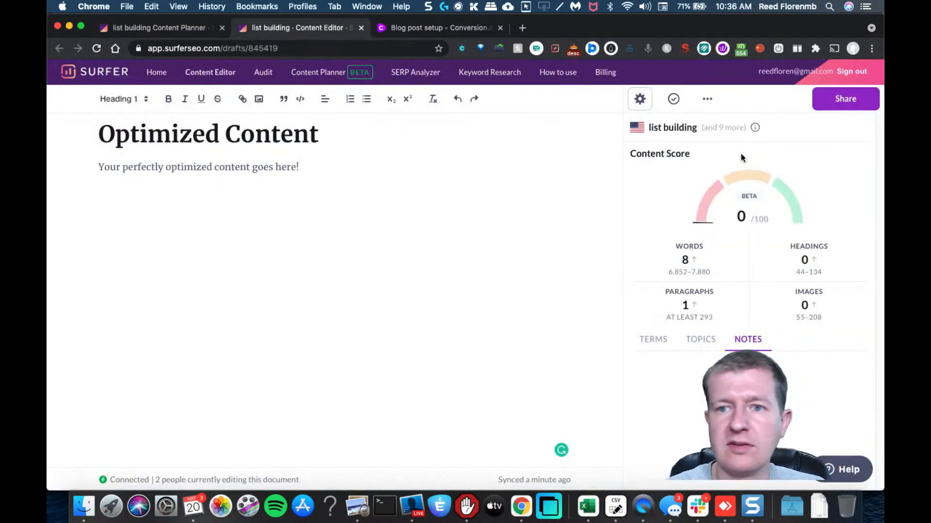
{"action": "mouse_move", "coordinate": [750, 126]}
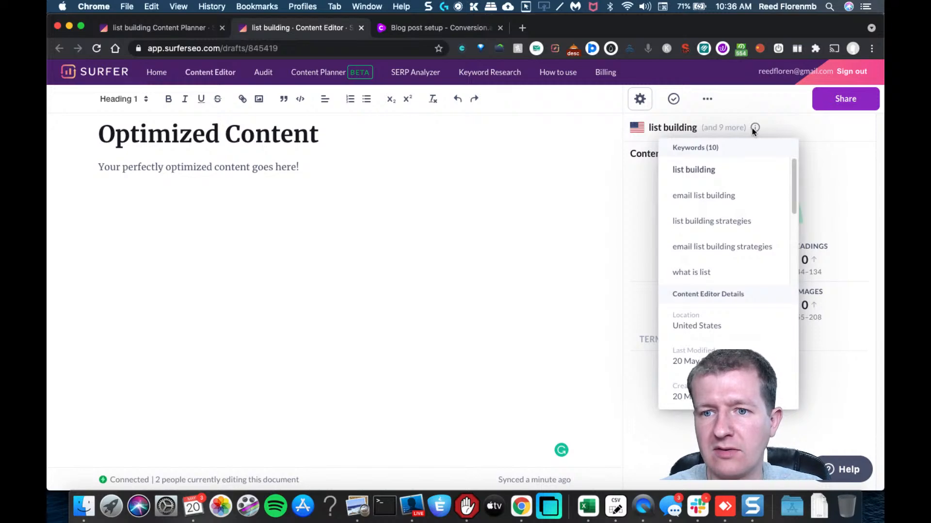
{"action": "left_click_drag", "start_coordinate": [727, 170], "coordinate": [666, 169]}
{"action": "key", "text": "super+c"}
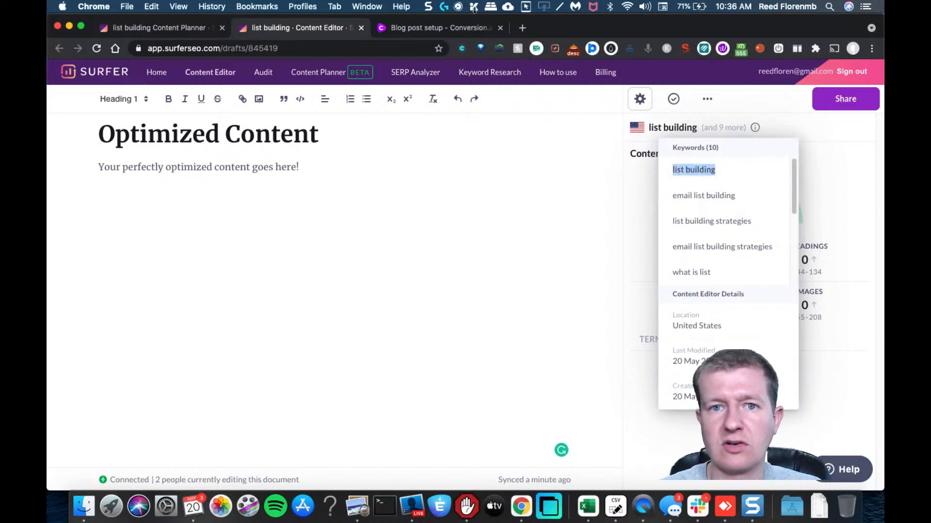
{"action": "left_click", "coordinate": [431, 28]}
{"action": "type", "text": "Write a blog pos"}
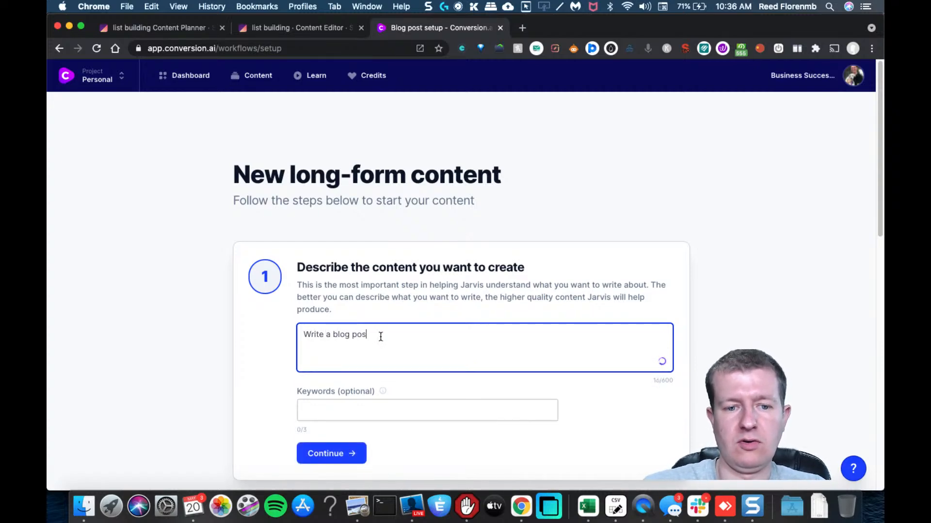
{"action": "type", "text": "t about"}
{"action": "key", "text": "super+v"}
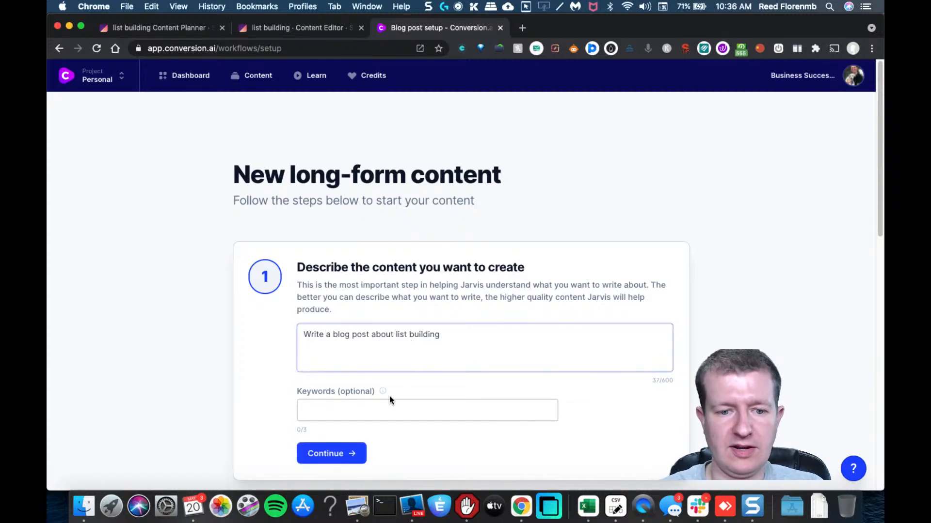
Step: Add the copied "list building" as the first keyword of the long-form content
{"action": "left_click", "coordinate": [374, 409]}
{"action": "key", "text": "super+v"}
{"action": "key", "text": "Return"}
Step: Copy "email list building" from the Surfer keyword list and add it as the second keyword in Conversion.ai
{"action": "left_click", "coordinate": [297, 29]}
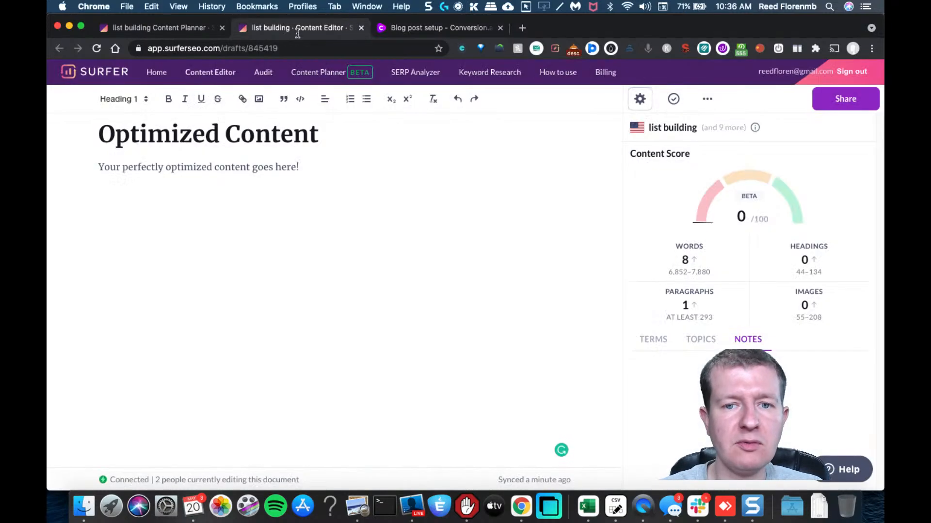
{"action": "mouse_move", "coordinate": [754, 133]}
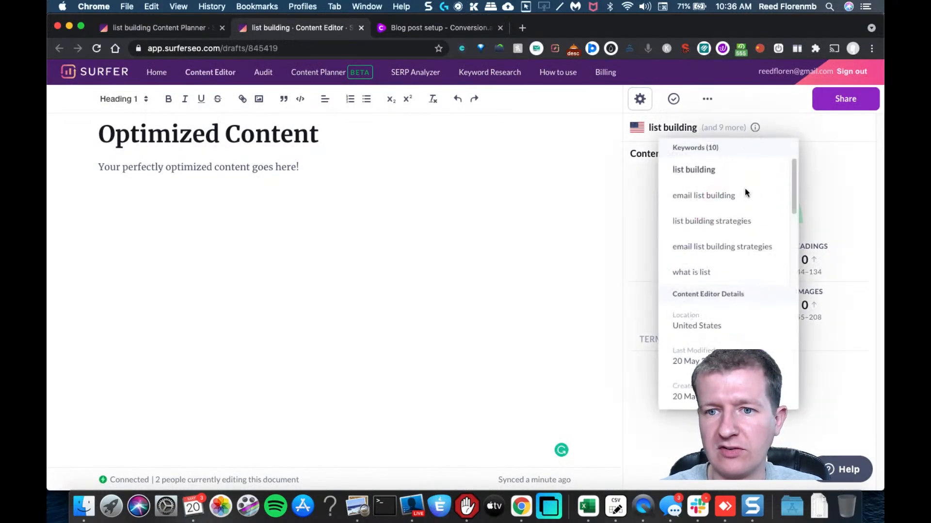
{"action": "left_click_drag", "start_coordinate": [744, 193], "coordinate": [671, 197]}
{"action": "key", "text": "super+c"}
{"action": "left_click", "coordinate": [459, 31]}
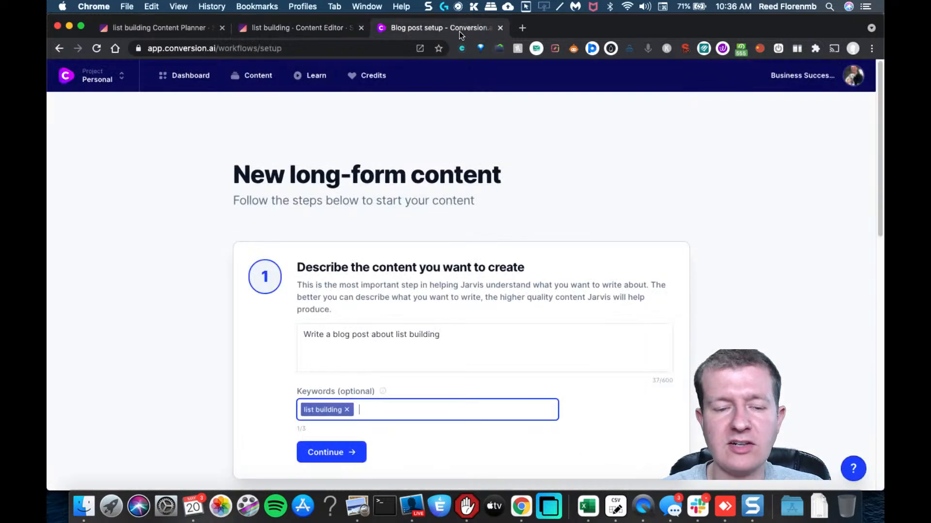
{"action": "key", "text": "super+v"}
{"action": "key", "text": "Return"}
Step: Copy "list building strategies" from the Surfer keyword list, add it as the third keyword and submit the content description
{"action": "left_click", "coordinate": [323, 30]}
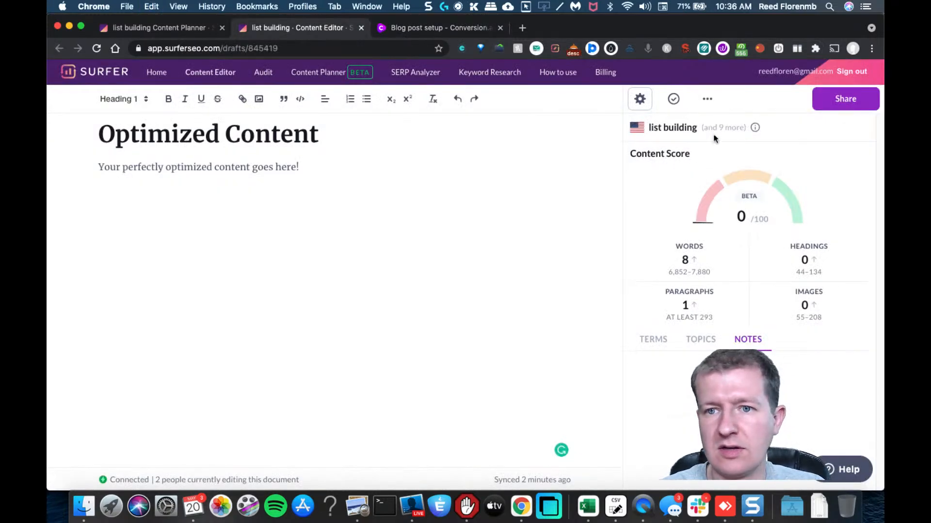
{"action": "mouse_move", "coordinate": [757, 140]}
{"action": "left_click_drag", "start_coordinate": [754, 225], "coordinate": [669, 227]}
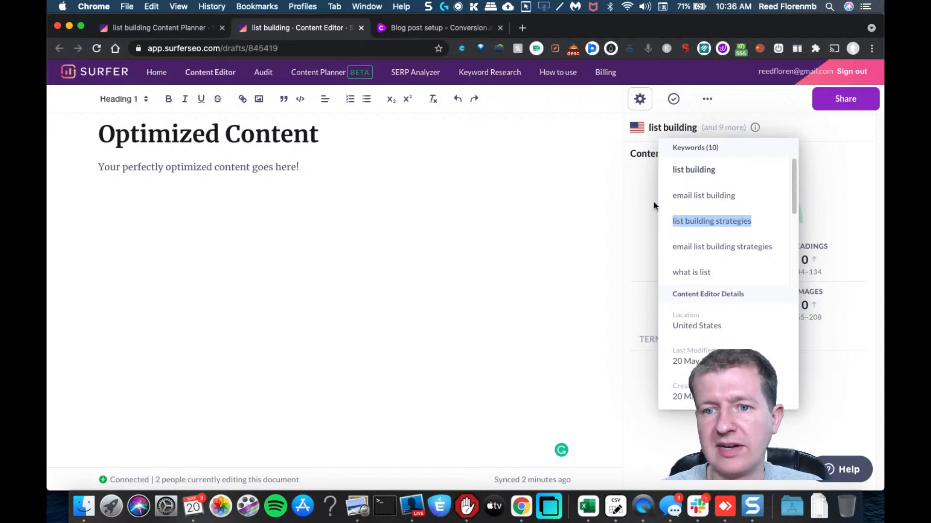
{"action": "left_click", "coordinate": [465, 28]}
{"action": "left_click", "coordinate": [502, 417]}
{"action": "key", "text": "super+v"}
{"action": "key", "text": "Return"}
{"action": "left_click", "coordinate": [355, 466]}
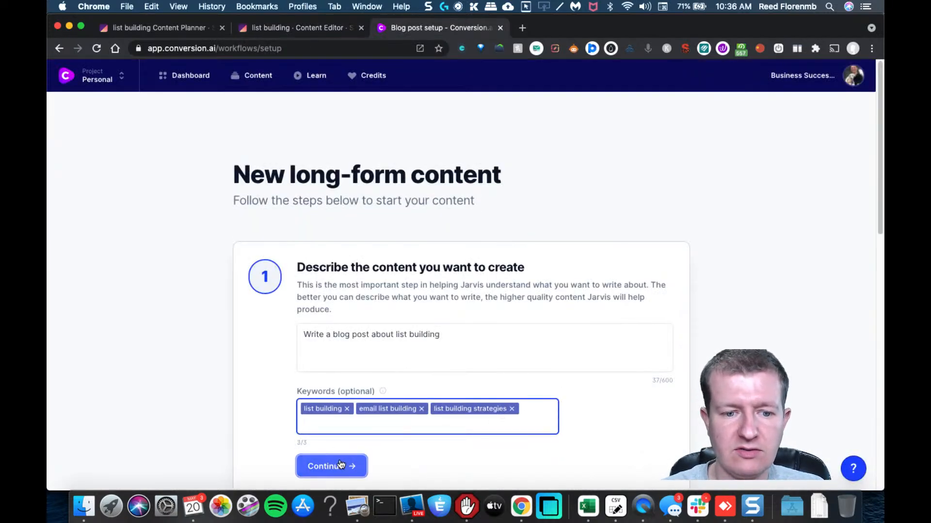
Step: Generate title ideas and use "The Ultimate Guide to Building a Powerful Mailing List, Plus the Best Email Marketing Tools"
{"action": "left_click", "coordinate": [354, 313]}
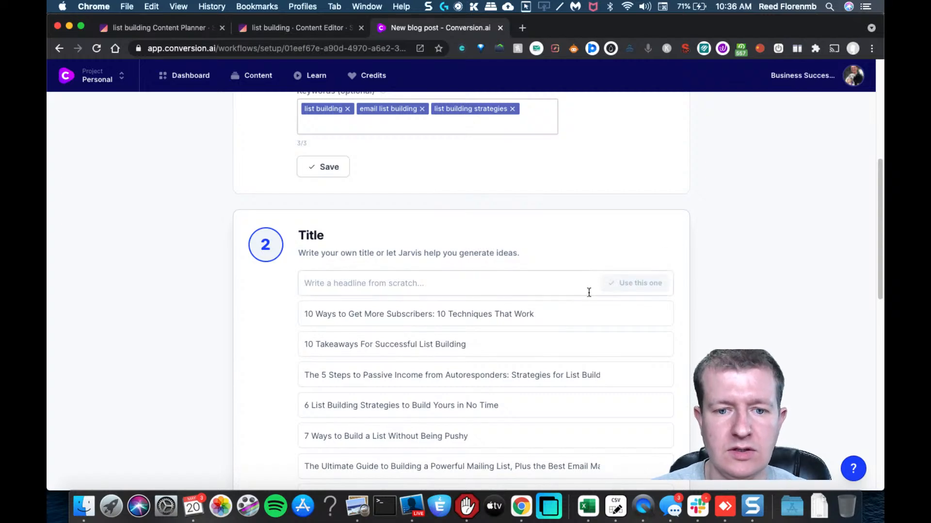
{"action": "scroll", "coordinate": [794, 235], "scroll_direction": "down", "scroll_amount": 5}
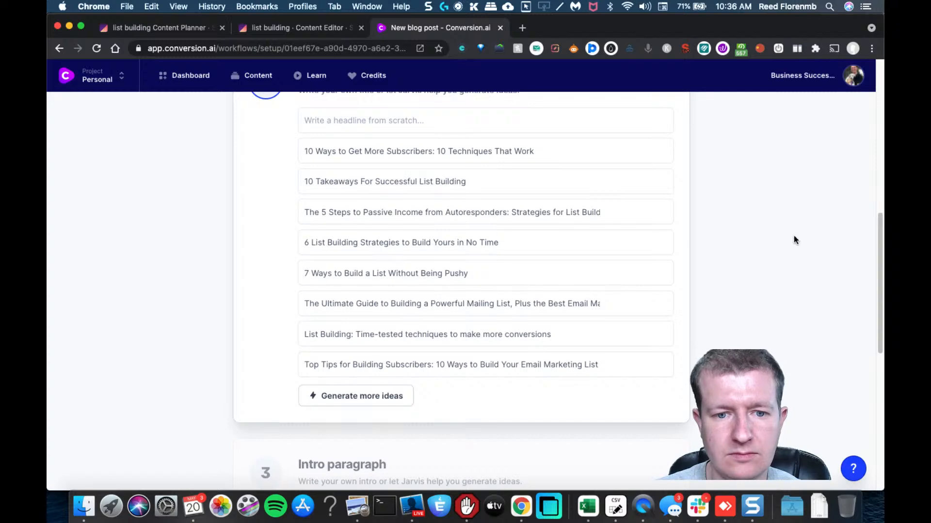
{"action": "left_click_drag", "start_coordinate": [585, 305], "coordinate": [632, 304]}
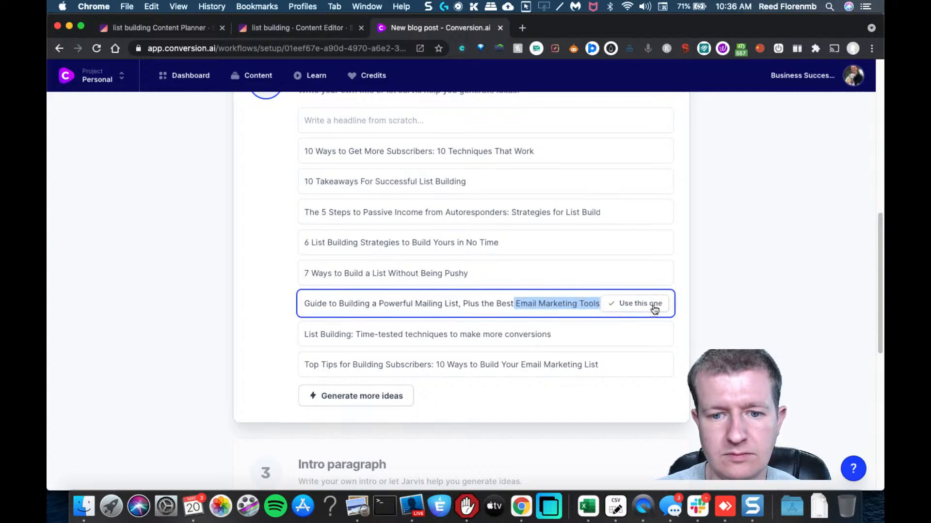
{"action": "left_click", "coordinate": [654, 304]}
Step: Generate intro paragraph ideas and read through the suggested intros
{"action": "left_click", "coordinate": [384, 340]}
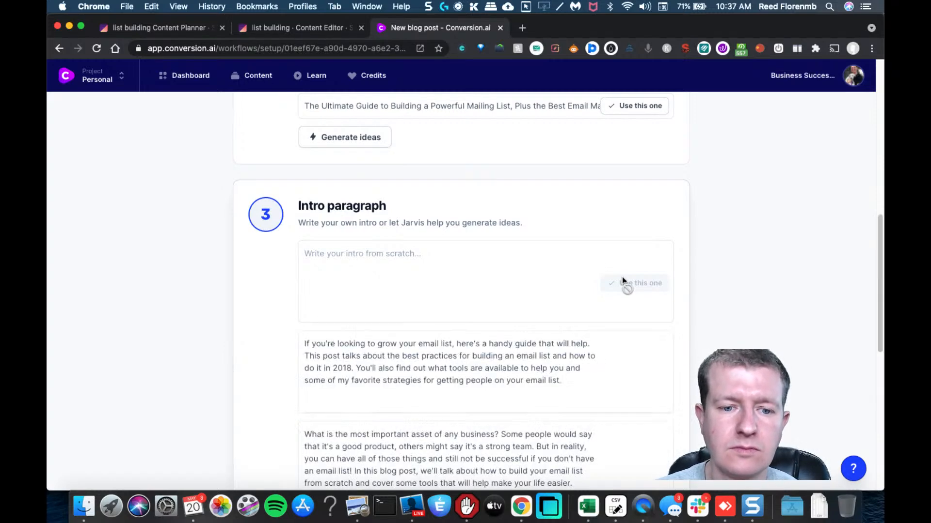
{"action": "scroll", "coordinate": [622, 277], "scroll_direction": "down", "scroll_amount": 4}
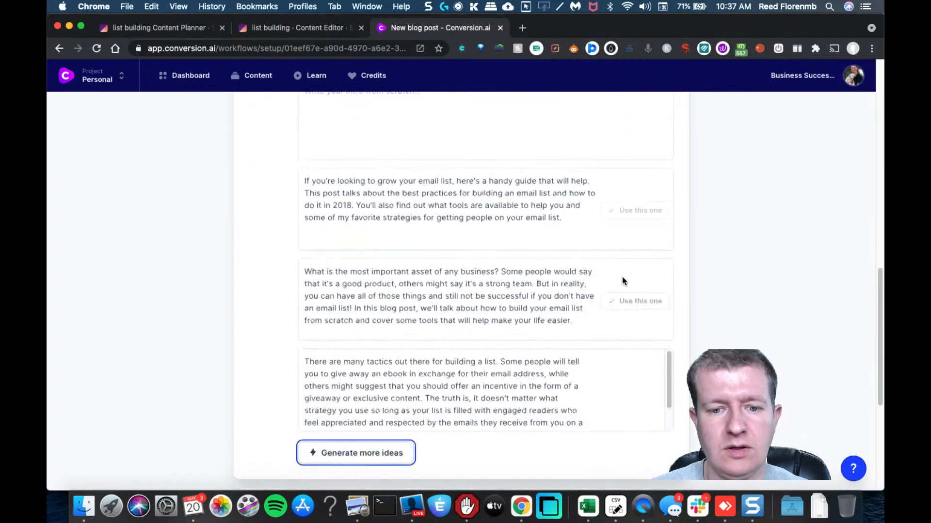
{"action": "scroll", "coordinate": [622, 280], "scroll_direction": "down", "scroll_amount": 1}
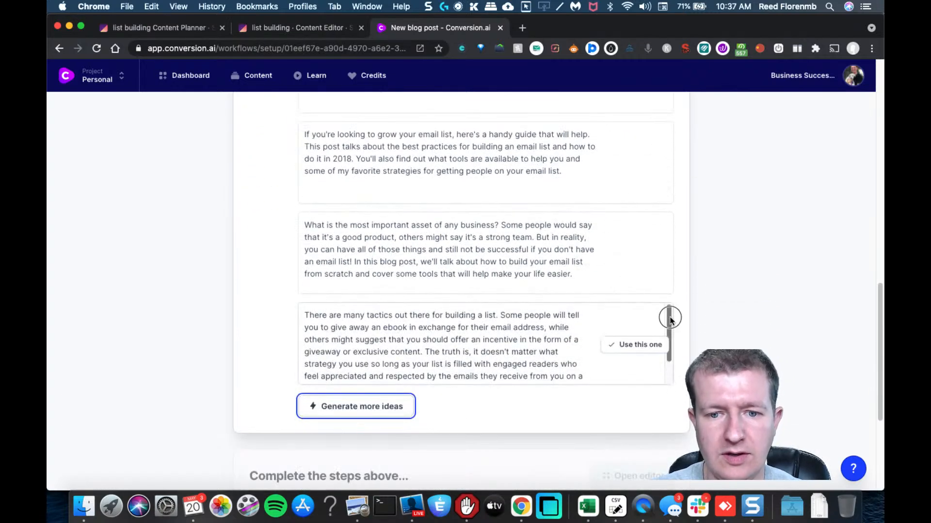
{"action": "mouse_move", "coordinate": [670, 318]}
{"action": "left_mouse_down"}
{"action": "mouse_move", "coordinate": [669, 352]}
{"action": "mouse_move", "coordinate": [668, 304]}
{"action": "left_mouse_up"}
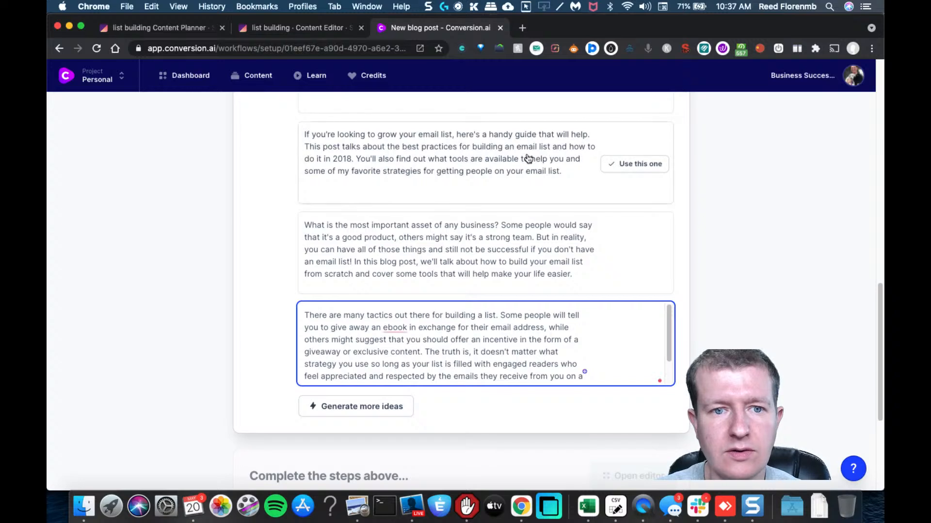
Step: Change the year to 2021 in the intro beginning "If you're looking to grow your email list" and use that intro
{"action": "left_click", "coordinate": [352, 159]}
{"action": "key", "text": "BackSpace"}
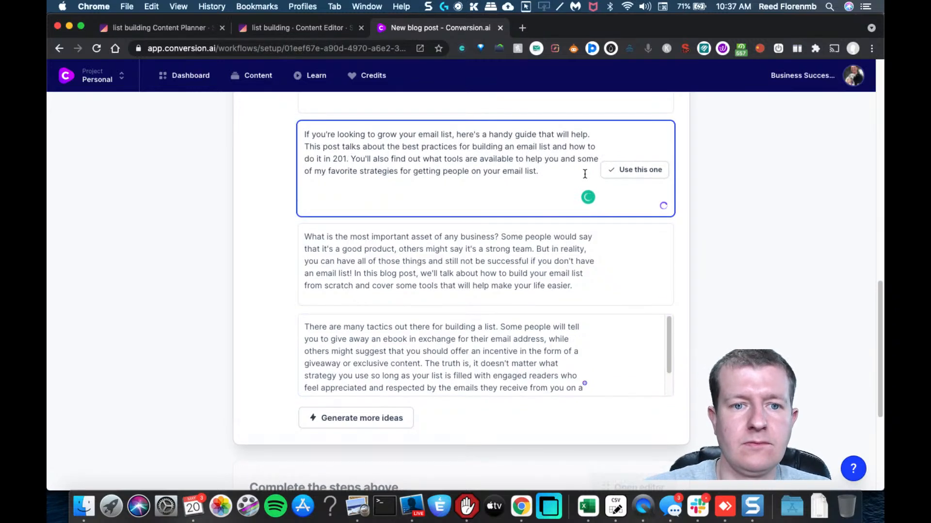
{"action": "key", "text": "BackSpace"}
{"action": "type", "text": "21"}
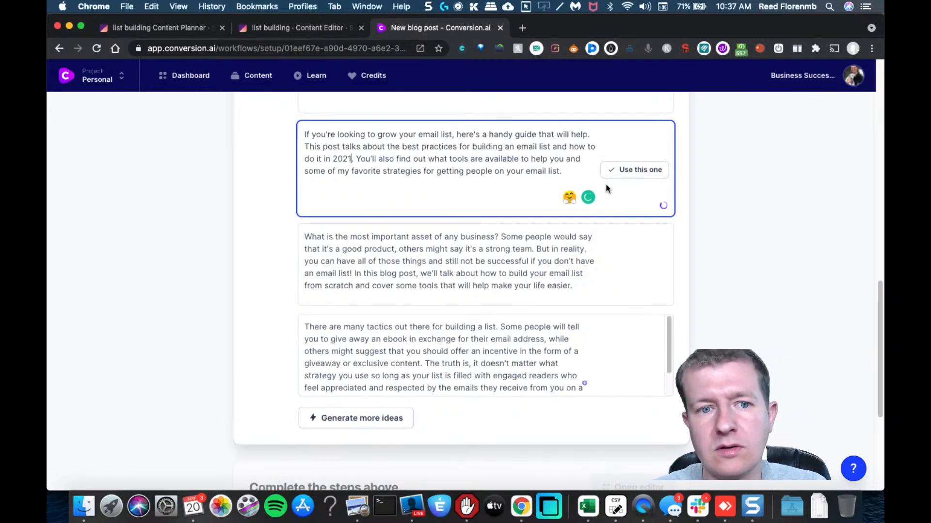
{"action": "left_click", "coordinate": [631, 171]}
Step: Open the document in the editor and set the output length to Long
{"action": "left_click", "coordinate": [636, 270]}
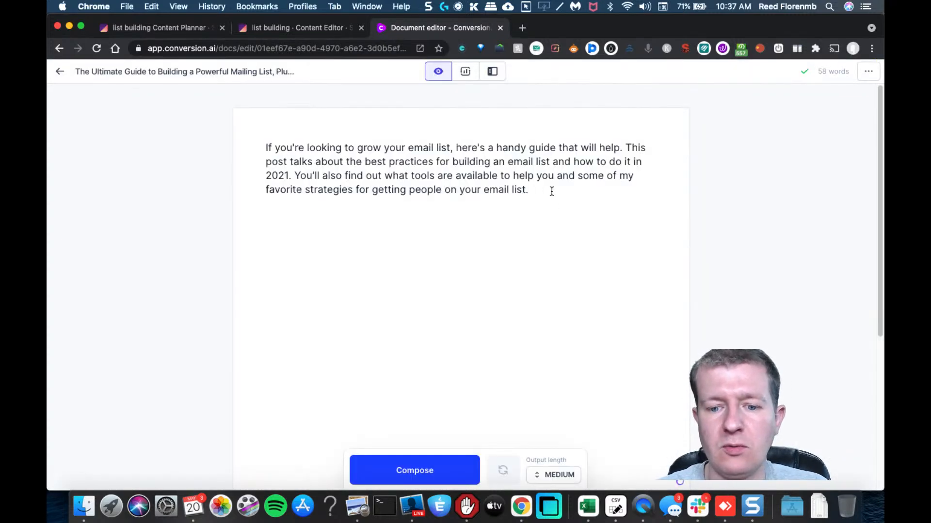
{"action": "left_click", "coordinate": [552, 475]}
{"action": "left_click", "coordinate": [541, 438]}
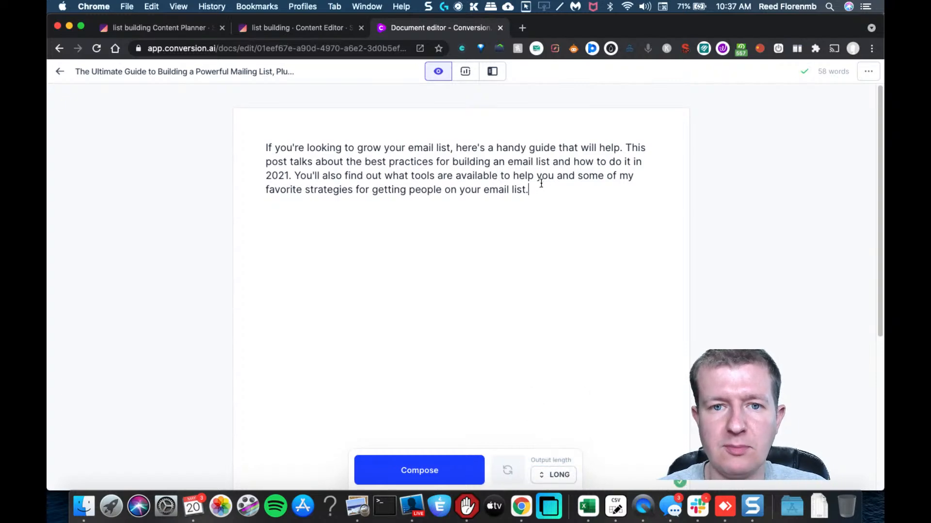
Step: Show the Surfer view beside the document and load the existing "list building" Content Editor
{"action": "left_click", "coordinate": [466, 72]}
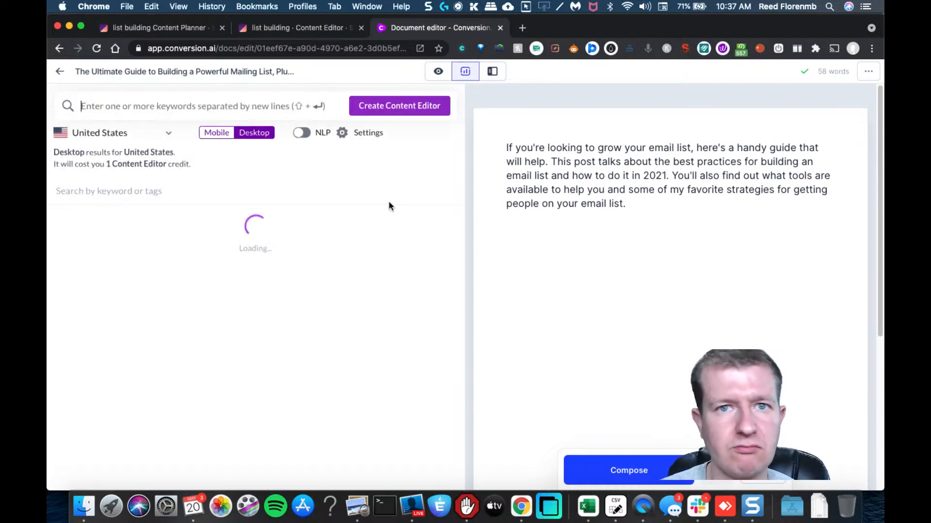
{"action": "mouse_move", "coordinate": [193, 247]}
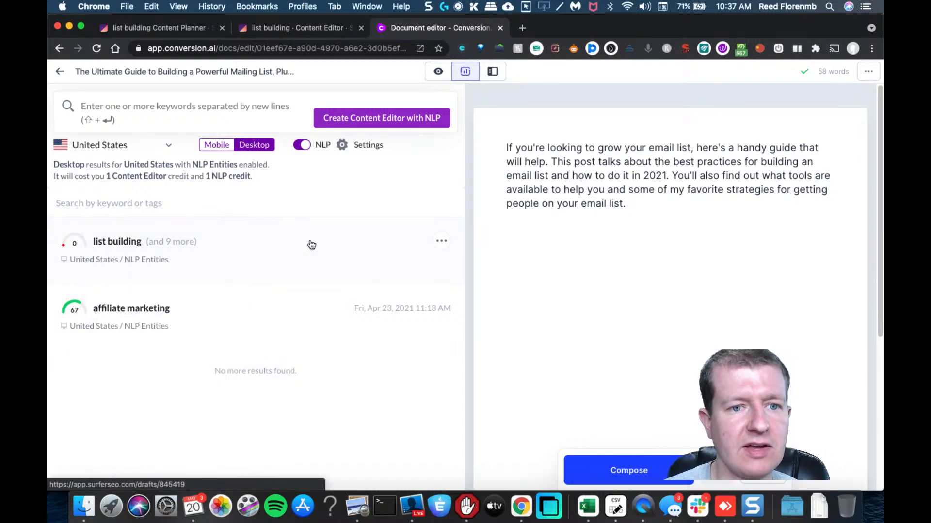
{"action": "left_click", "coordinate": [443, 243]}
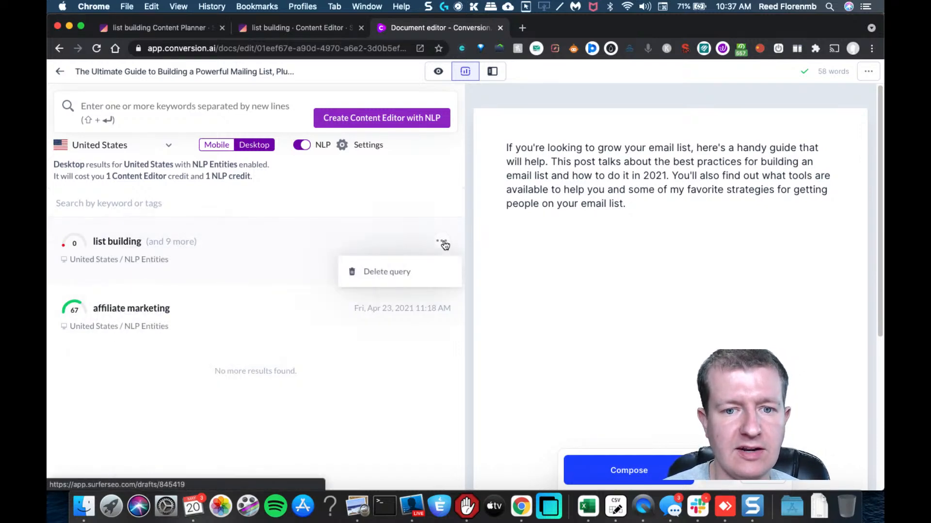
{"action": "left_click", "coordinate": [318, 242]}
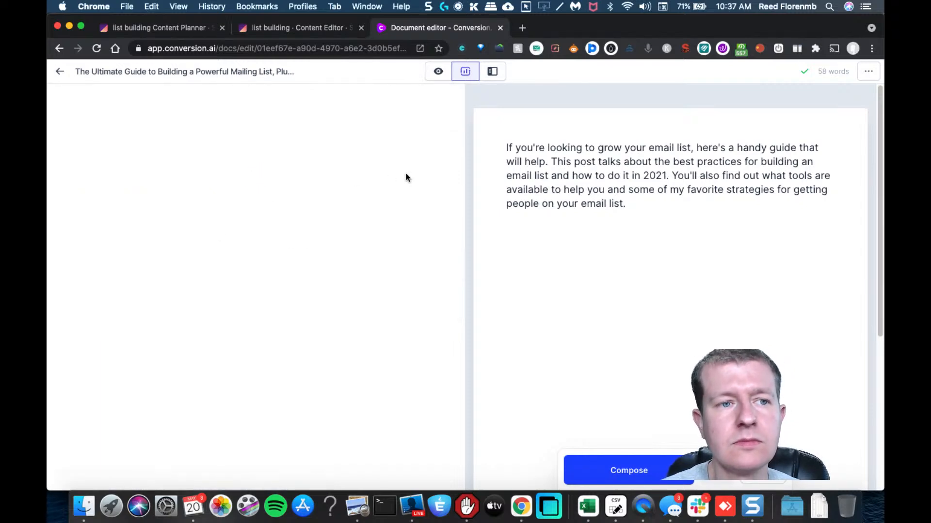
Step: Have Jarvis compose more text below the intro paragraph
{"action": "mouse_move", "coordinate": [230, 228]}
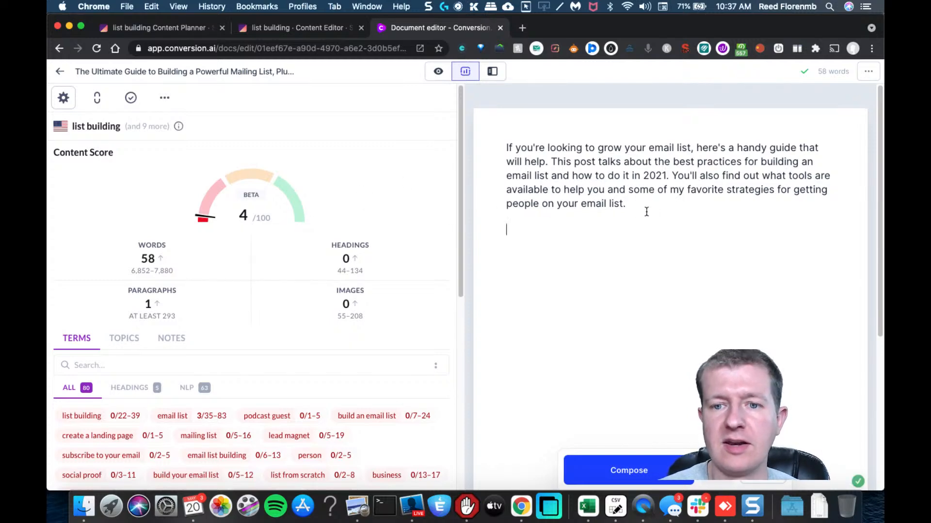
{"action": "left_click", "coordinate": [630, 468]}
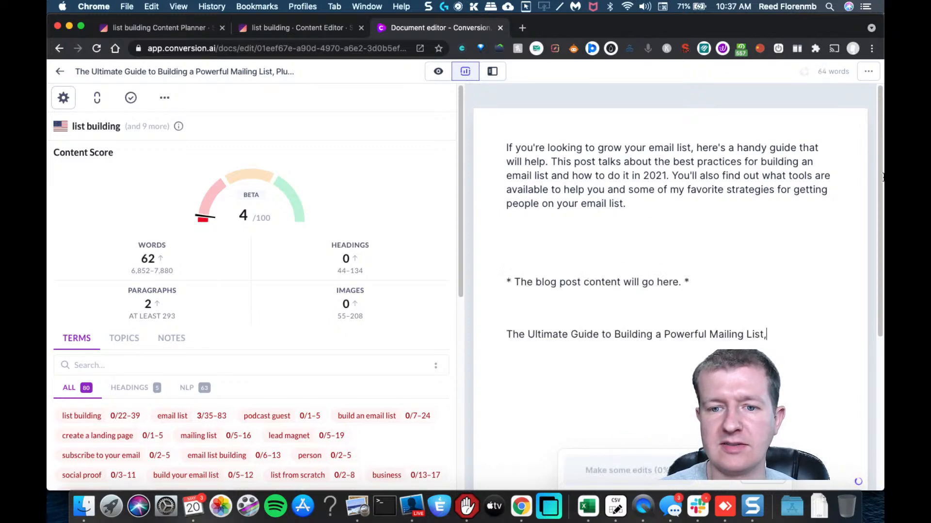
Step: Have Jarvis regenerate its latest output below the intro paragraph and read the new text
{"action": "left_click_drag", "start_coordinate": [878, 159], "coordinate": [881, 249]}
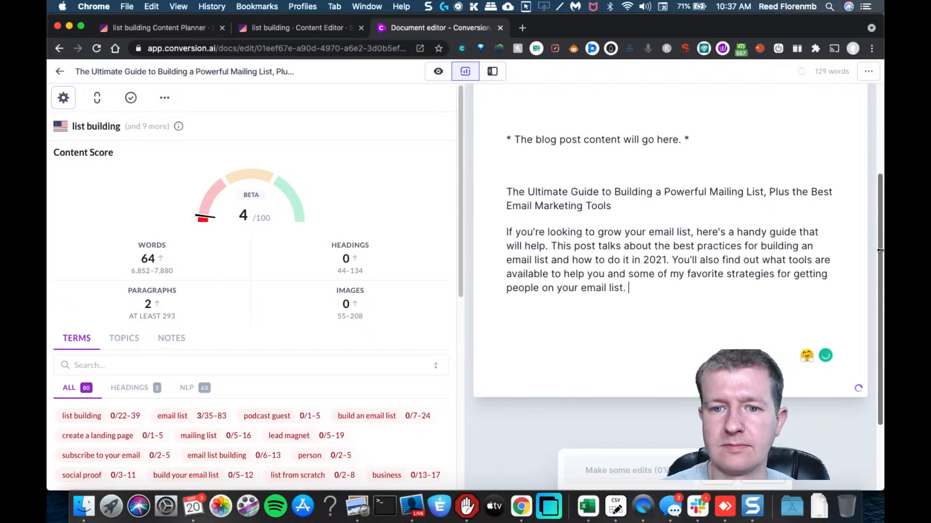
{"action": "left_click_drag", "start_coordinate": [879, 209], "coordinate": [859, 194]}
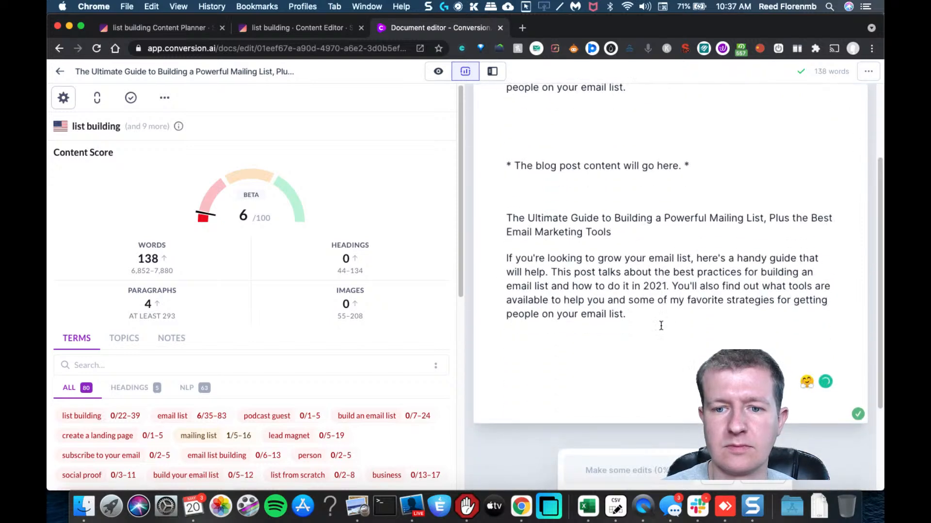
{"action": "key", "text": "super+j"}
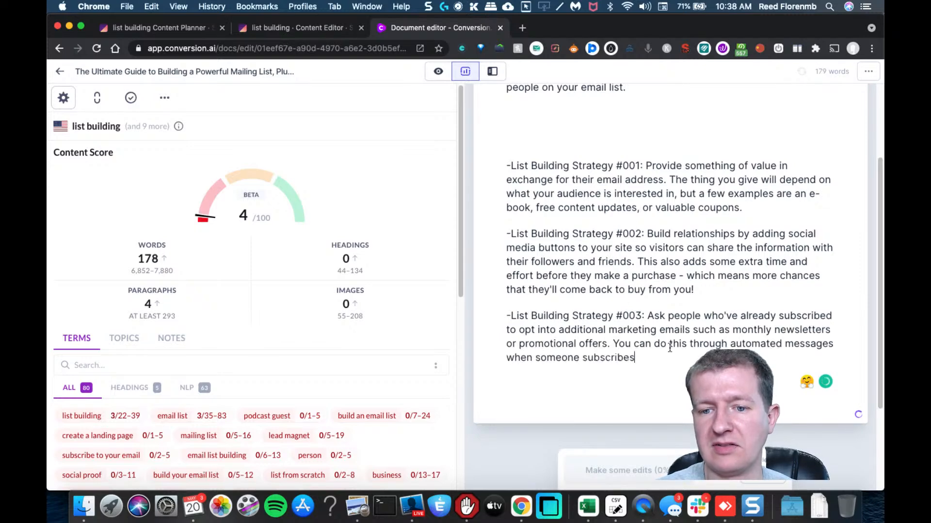
{"action": "left_click_drag", "start_coordinate": [877, 214], "coordinate": [870, 303]}
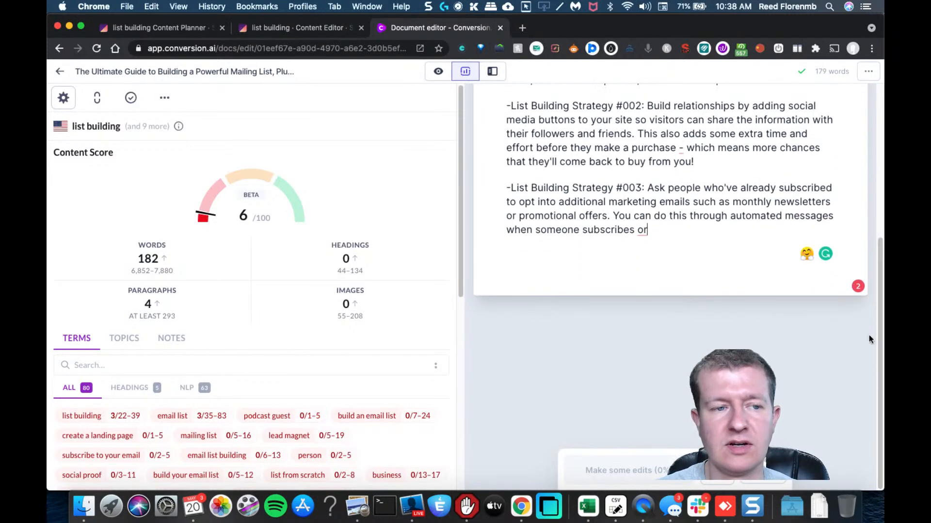
Step: Download the Surfer content guidelines as a .txt file and open it
{"action": "left_click", "coordinate": [168, 99]}
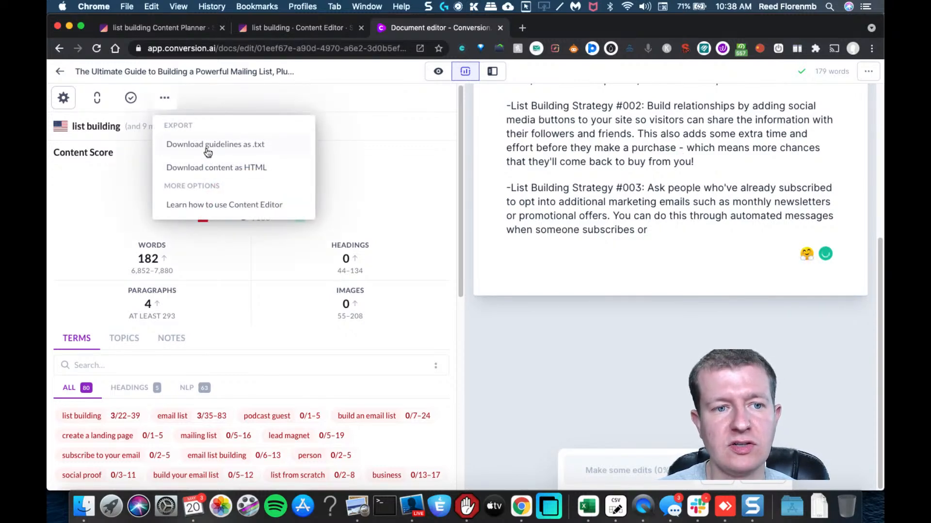
{"action": "left_click", "coordinate": [229, 145]}
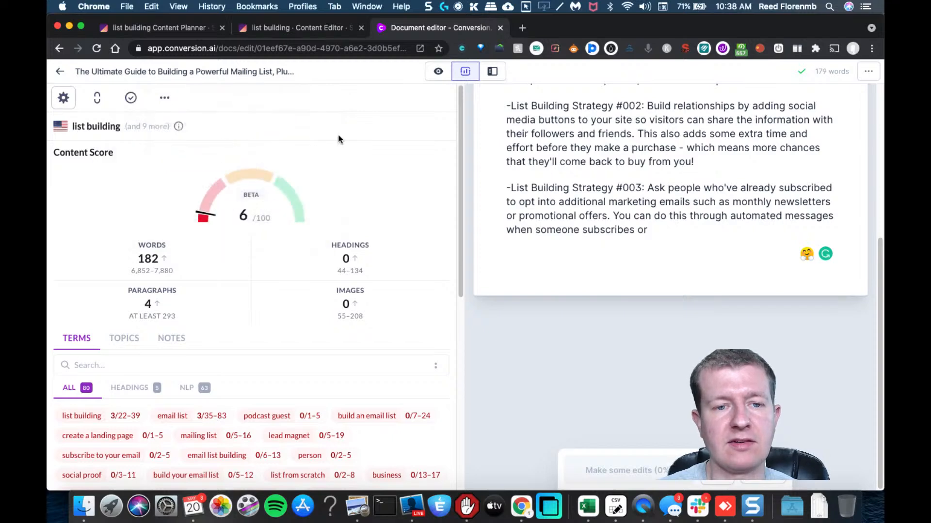
{"action": "key", "text": "Return"}
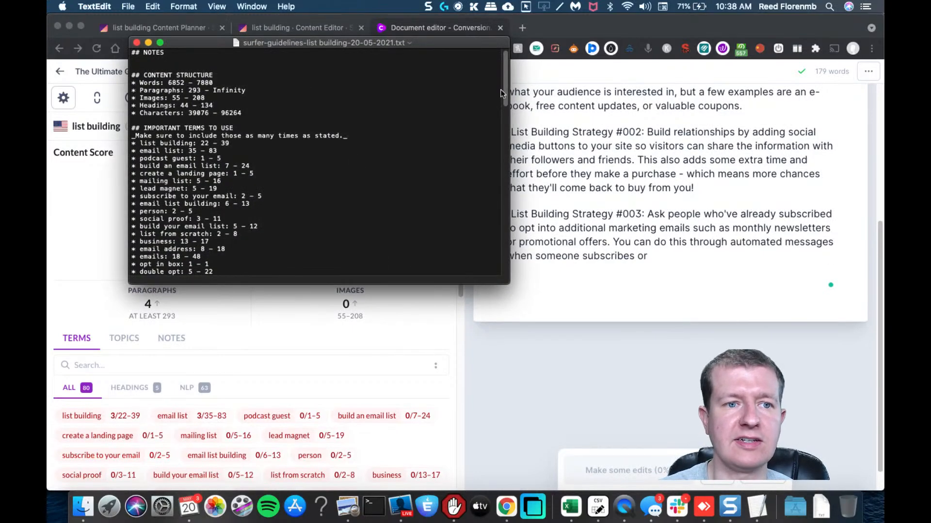
Step: Look through the content structure, important terms and questions in the guidelines file and close it
{"action": "scroll", "coordinate": [506, 82], "scroll_direction": "down", "scroll_amount": 5}
{"action": "scroll", "coordinate": [339, 160], "scroll_direction": "up", "scroll_amount": 5}
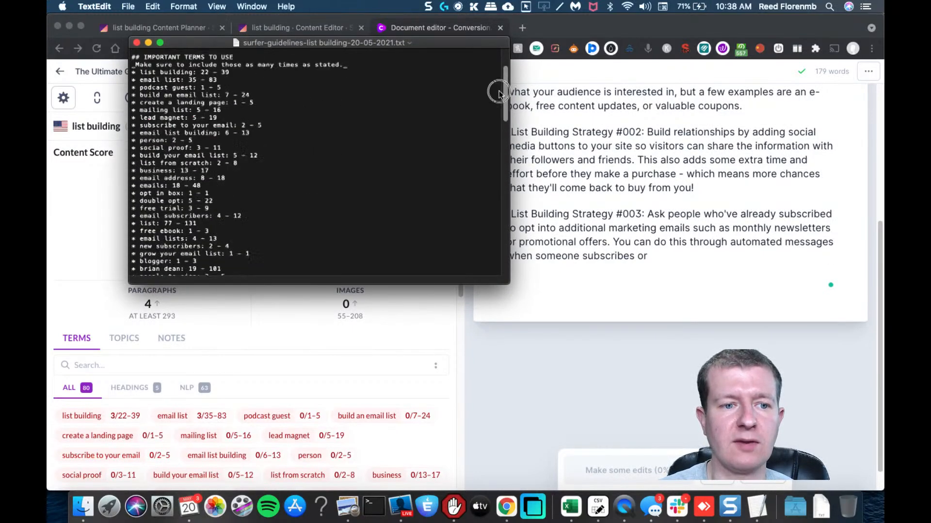
{"action": "scroll", "coordinate": [490, 233], "scroll_direction": "down", "scroll_amount": 15}
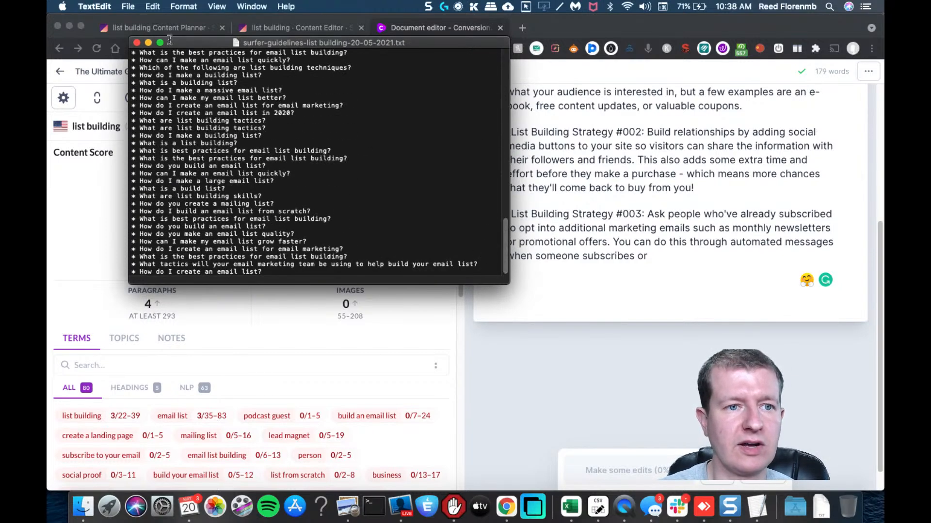
{"action": "left_click", "coordinate": [136, 42]}
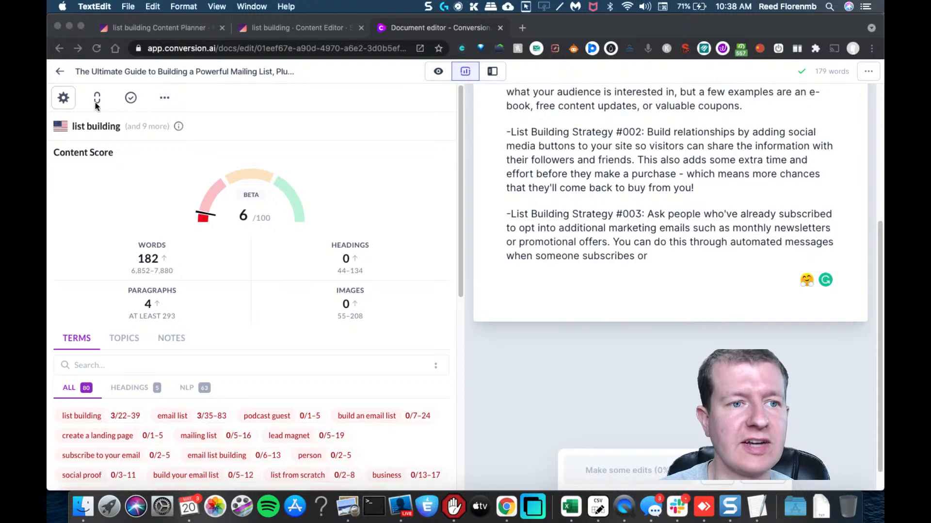
{"action": "left_click", "coordinate": [219, 117]}
{"action": "left_click", "coordinate": [164, 99]}
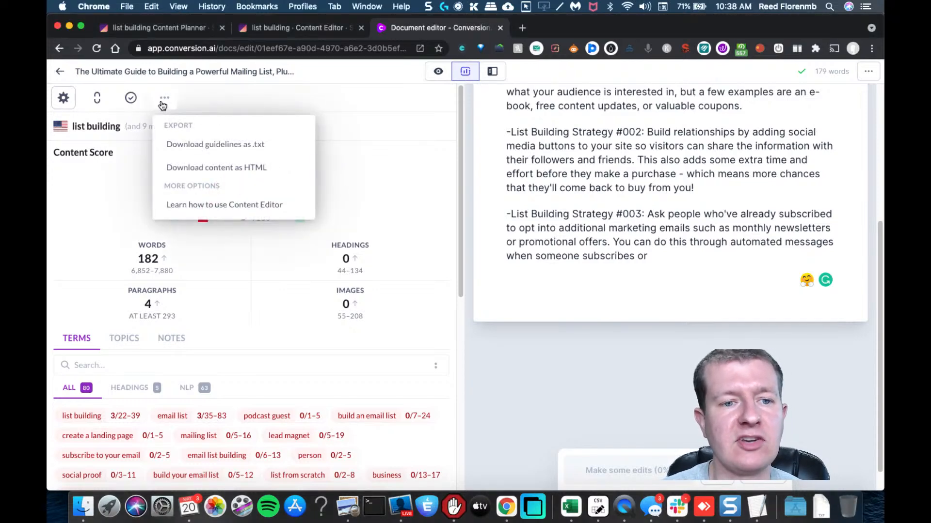
{"action": "left_click", "coordinate": [129, 119]}
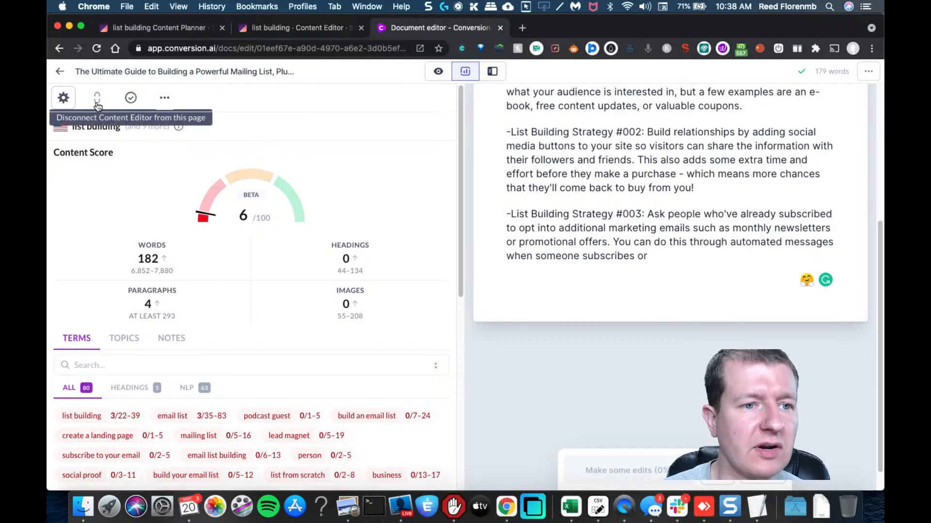
Step: Open the Content Editor's customization settings and review the suggested topics from People Also Ask, Competitors and Surfer
{"action": "left_click", "coordinate": [66, 99]}
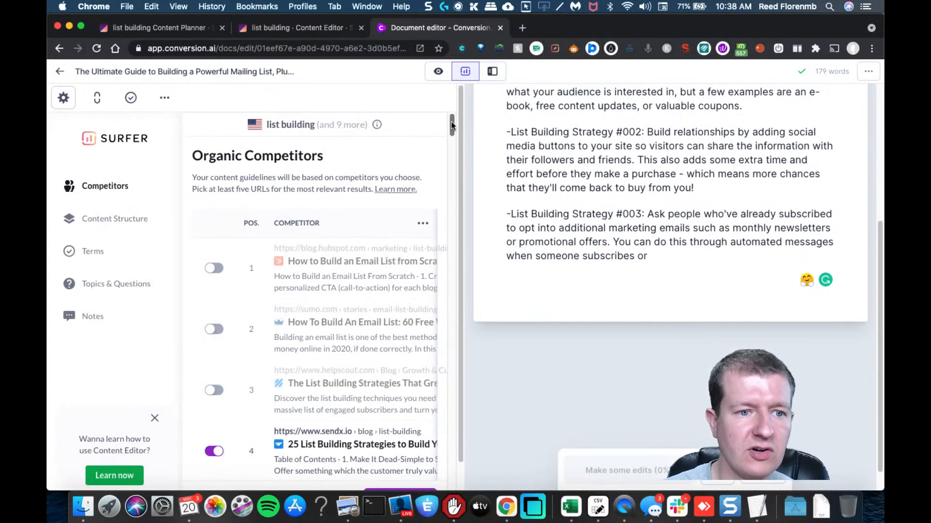
{"action": "left_click_drag", "start_coordinate": [450, 125], "coordinate": [431, 479]}
{"action": "left_click", "coordinate": [290, 213]}
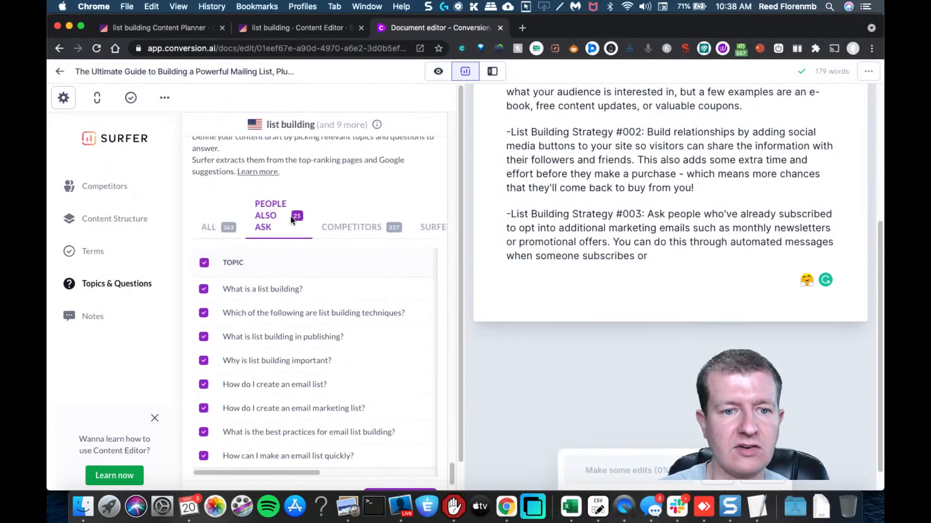
{"action": "left_click", "coordinate": [338, 229]}
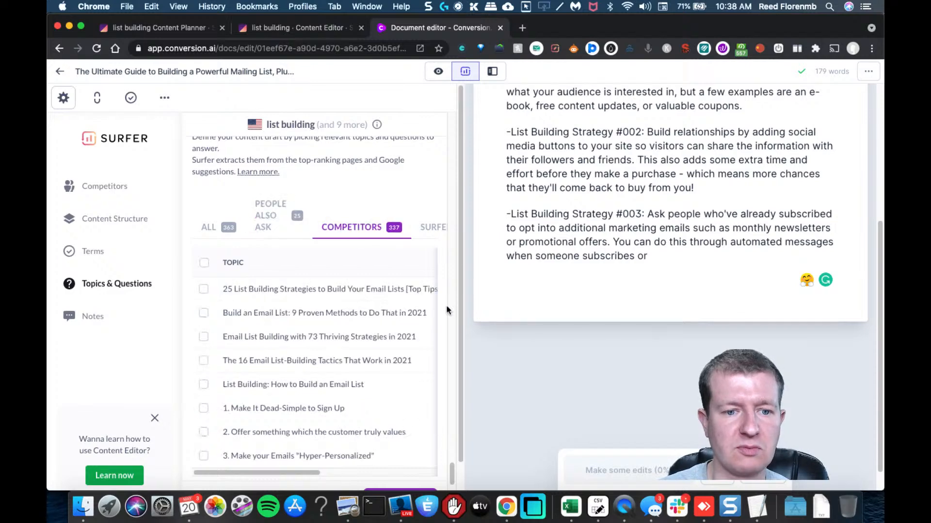
{"action": "left_click", "coordinate": [429, 234]}
{"action": "left_click_drag", "start_coordinate": [298, 307], "coordinate": [404, 306]}
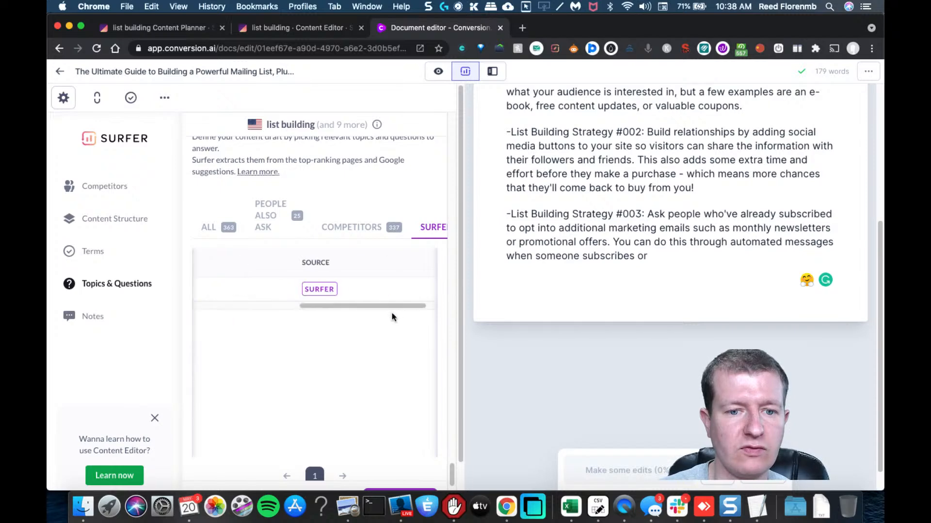
Step: Look over the Terms and Content Structure sections of the Content Editor's settings
{"action": "left_click", "coordinate": [97, 261]}
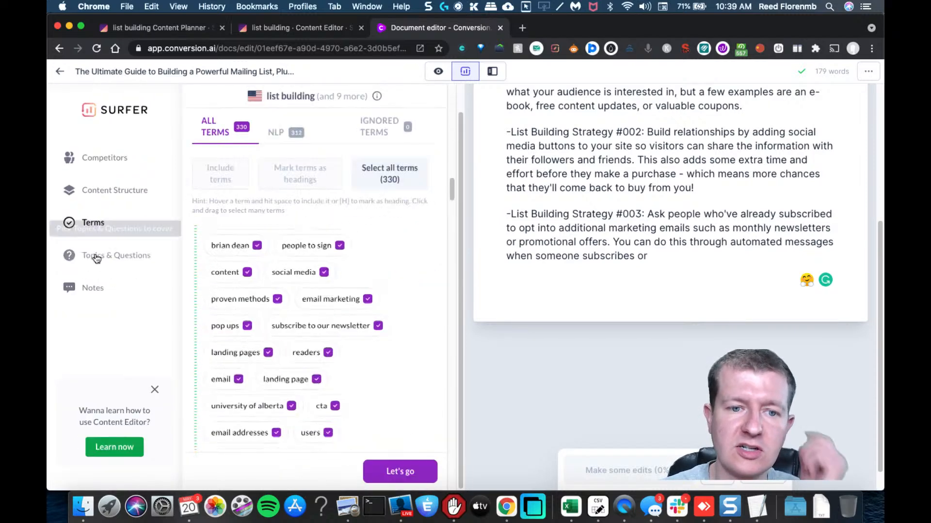
{"action": "left_click", "coordinate": [106, 194]}
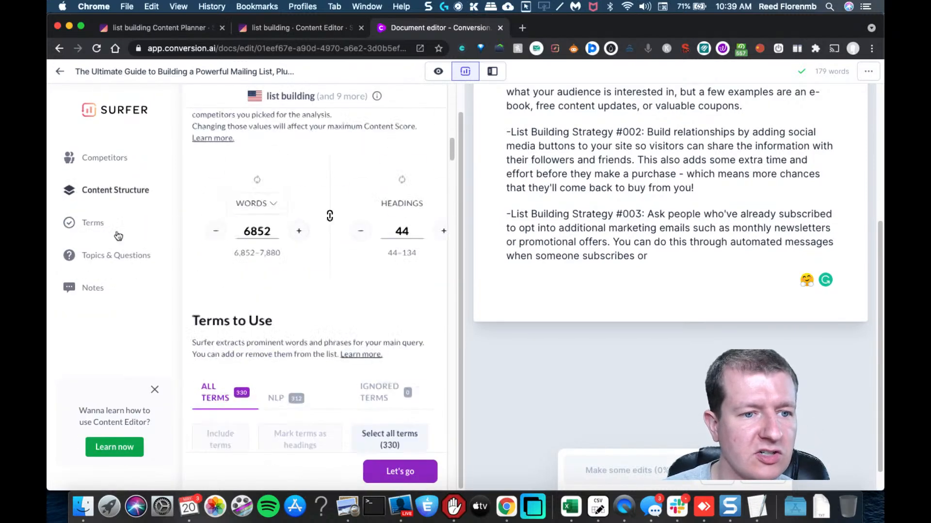
{"action": "left_click", "coordinate": [102, 224]}
Step: Include the organic competitors in positions 1, 2, 3, 5 and 6 in the content guidelines
{"action": "left_click", "coordinate": [105, 158]}
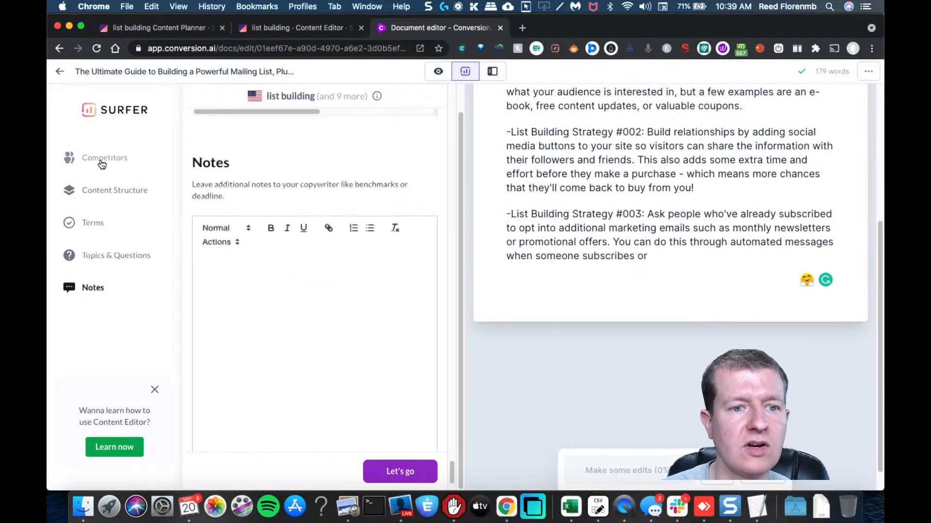
{"action": "scroll", "coordinate": [435, 183], "scroll_direction": "up", "scroll_amount": 1}
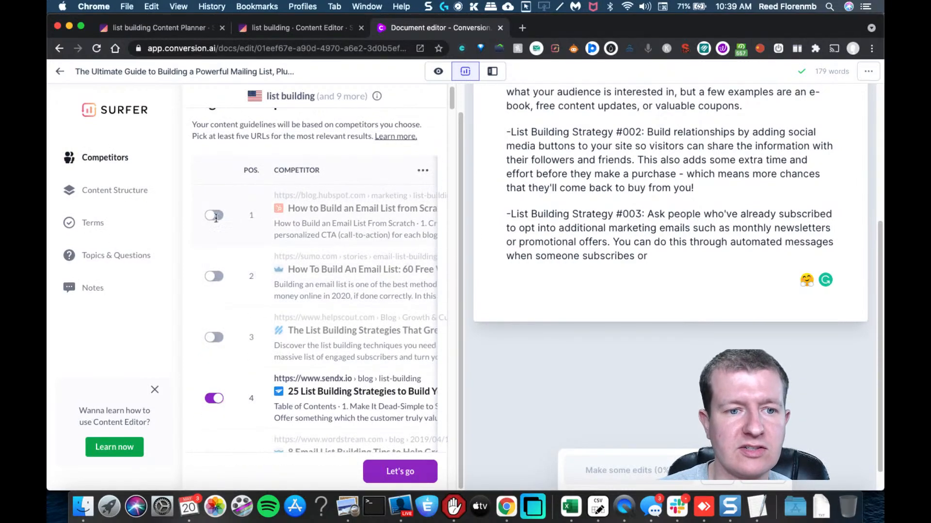
{"action": "left_click", "coordinate": [216, 221]}
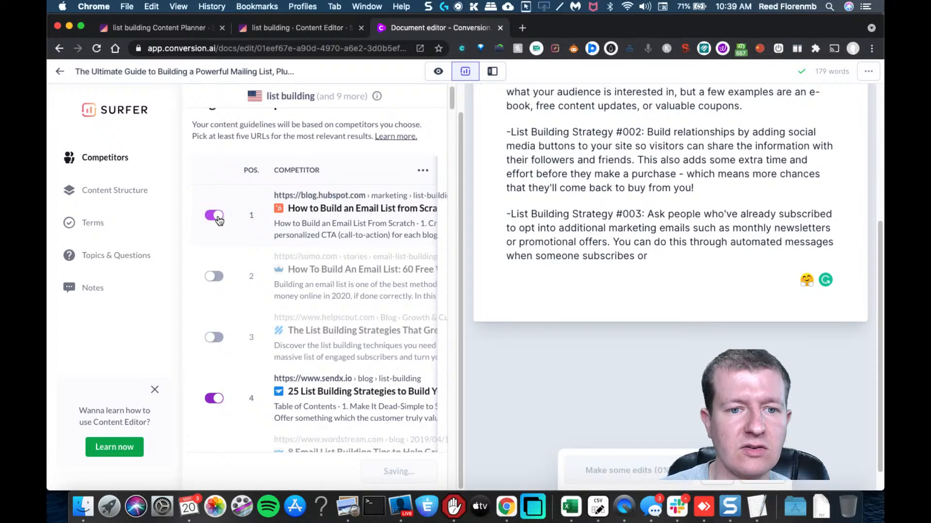
{"action": "left_click", "coordinate": [218, 219]}
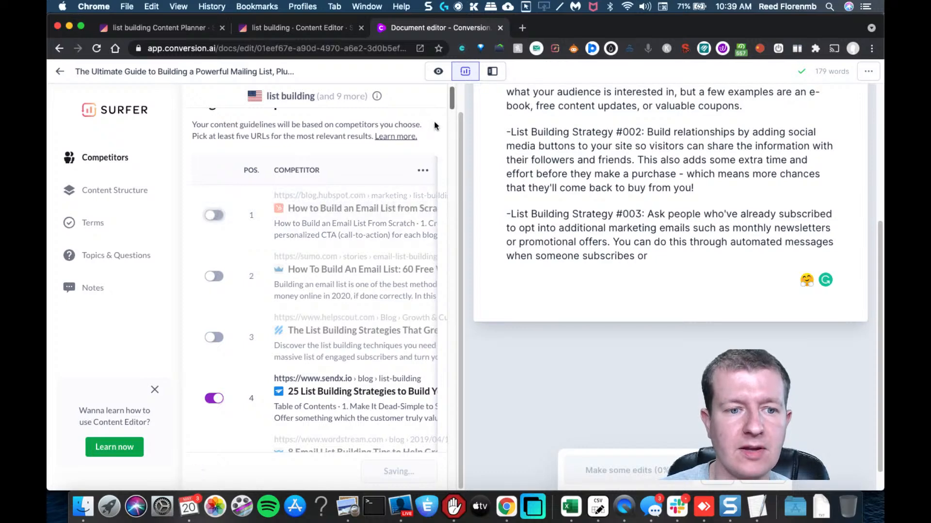
{"action": "left_click", "coordinate": [222, 275]}
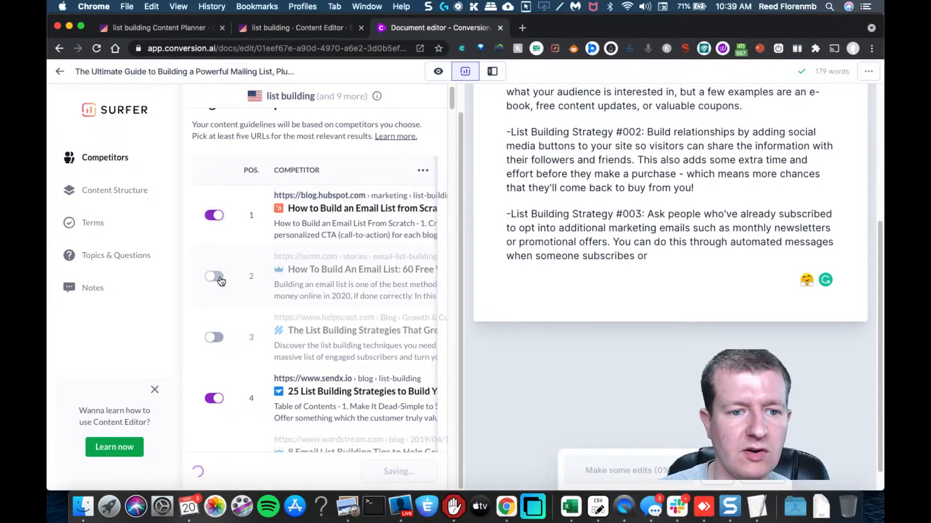
{"action": "left_click", "coordinate": [212, 338]}
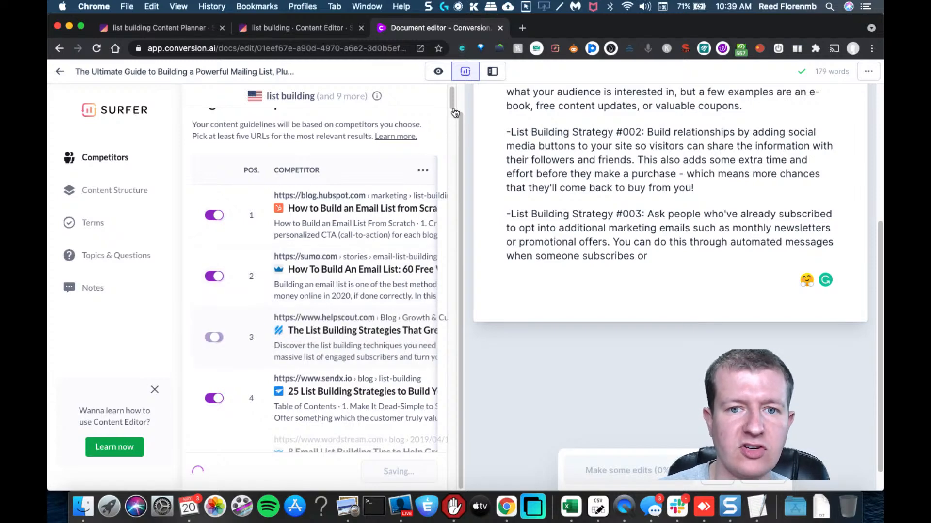
{"action": "left_click_drag", "start_coordinate": [452, 109], "coordinate": [452, 119]}
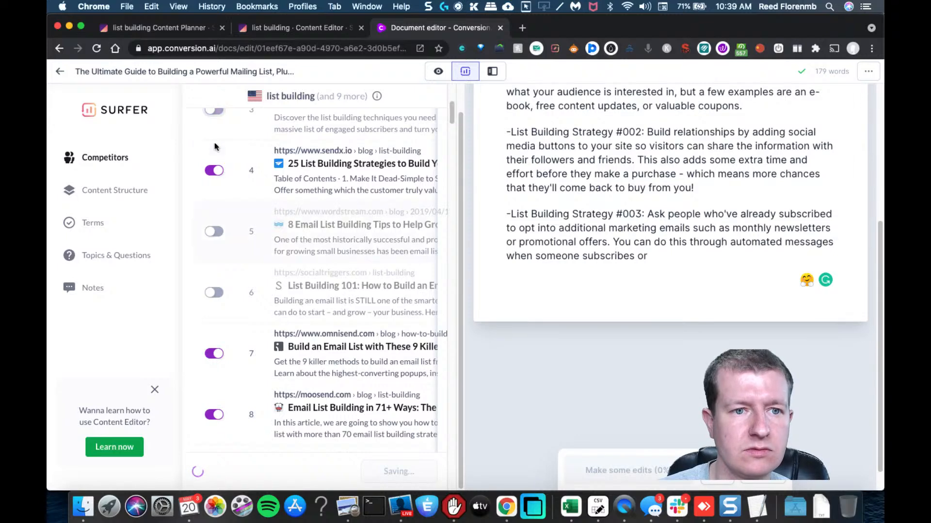
{"action": "left_click", "coordinate": [214, 231]}
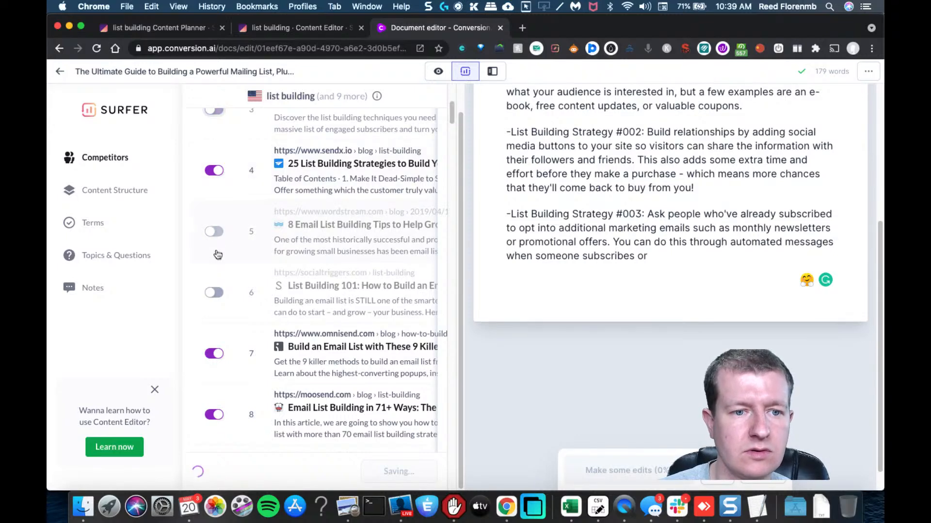
{"action": "left_click", "coordinate": [216, 116]}
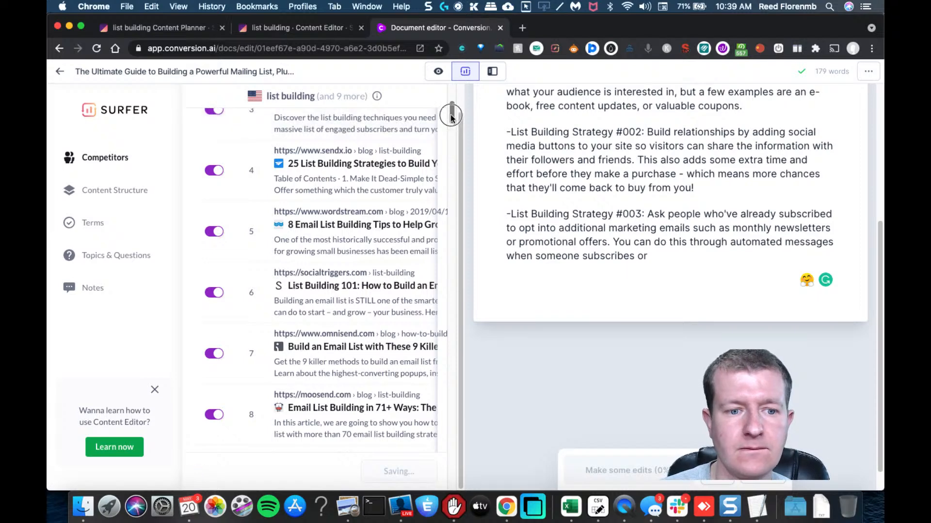
Step: Check the remaining customization settings and apply them to return to the updated guidelines
{"action": "scroll", "coordinate": [331, 326], "scroll_direction": "down", "scroll_amount": 7}
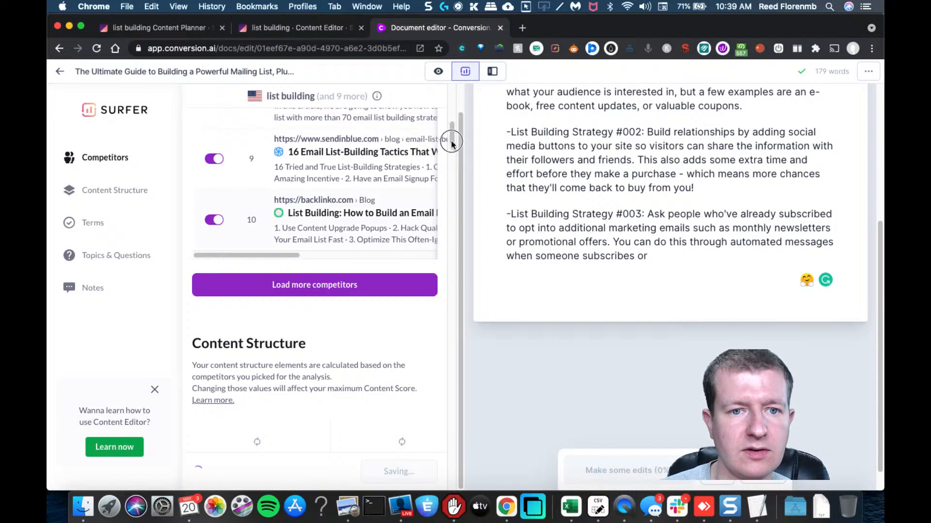
{"action": "left_click_drag", "start_coordinate": [453, 136], "coordinate": [442, 461]}
{"action": "left_click", "coordinate": [404, 468]}
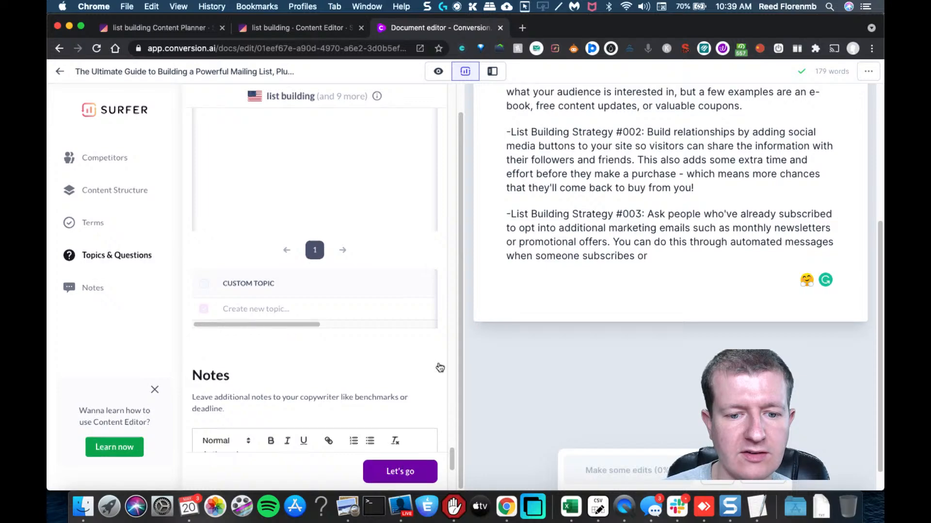
Step: Review the updated term guidelines and filter them to NLP terms only
{"action": "left_click_drag", "start_coordinate": [461, 229], "coordinate": [448, 249]}
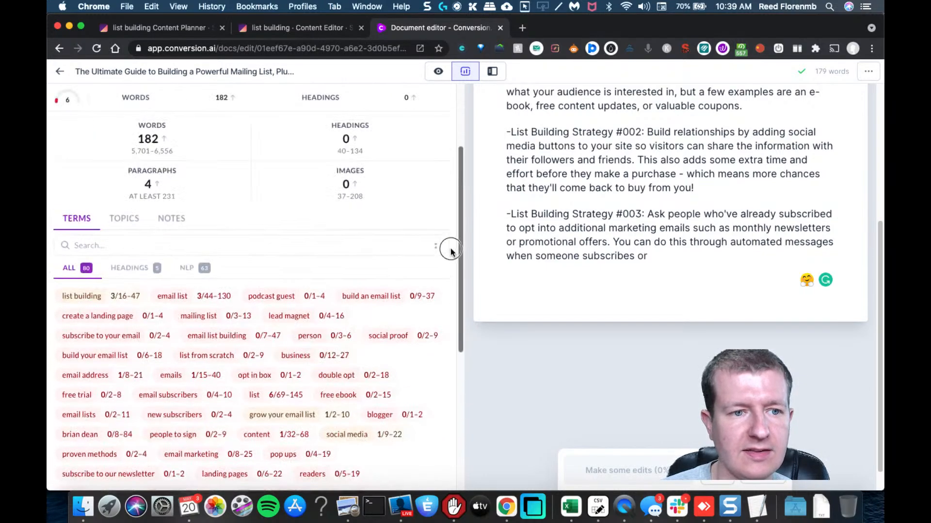
{"action": "left_click", "coordinate": [188, 270]}
{"action": "mouse_move", "coordinate": [461, 201]}
{"action": "left_mouse_down"}
{"action": "mouse_move", "coordinate": [465, 354]}
{"action": "mouse_move", "coordinate": [461, 184]}
{"action": "left_mouse_up"}
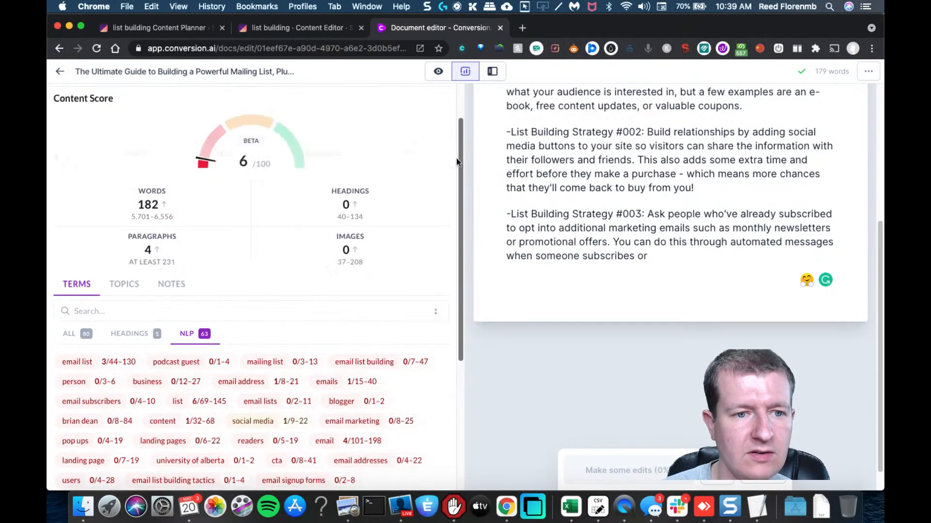
Step: Show the guideline topics and copy the whole list of questions, starting from "What is a list building?"
{"action": "left_click", "coordinate": [112, 289]}
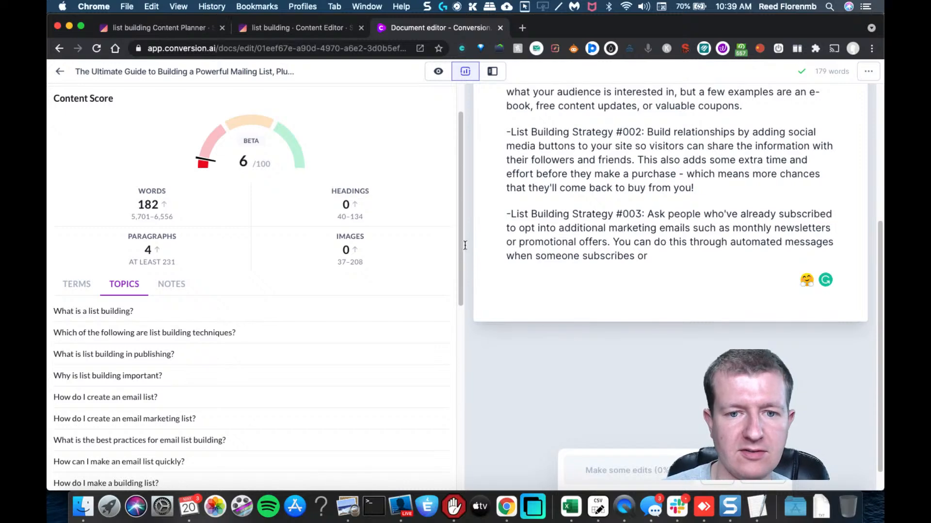
{"action": "left_click_drag", "start_coordinate": [465, 245], "coordinate": [463, 479]}
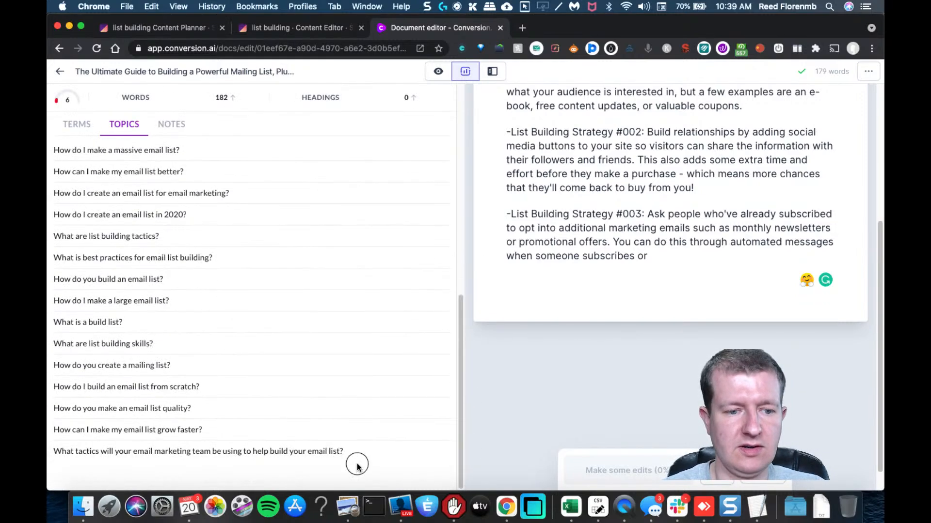
{"action": "left_click_drag", "start_coordinate": [357, 466], "coordinate": [50, 192]}
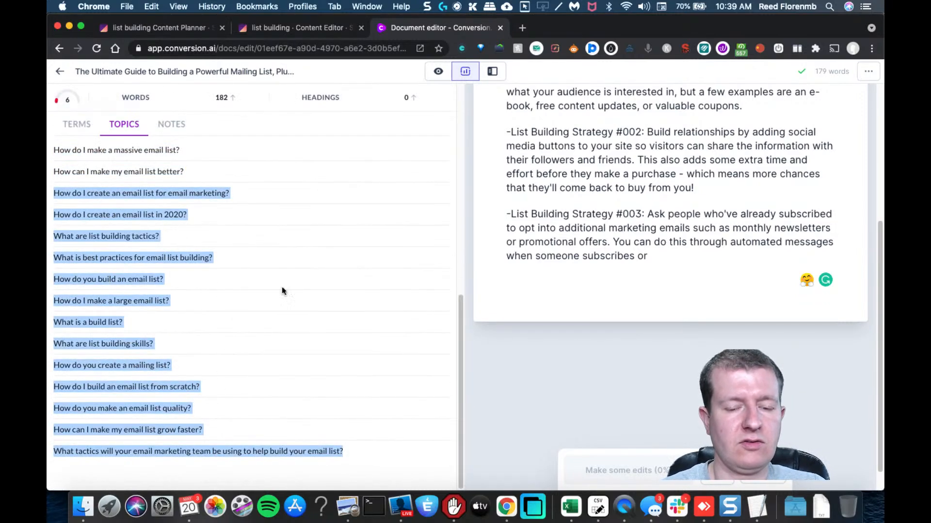
{"action": "left_click_drag", "start_coordinate": [378, 458], "coordinate": [59, 282]}
{"action": "key", "text": "super+c"}
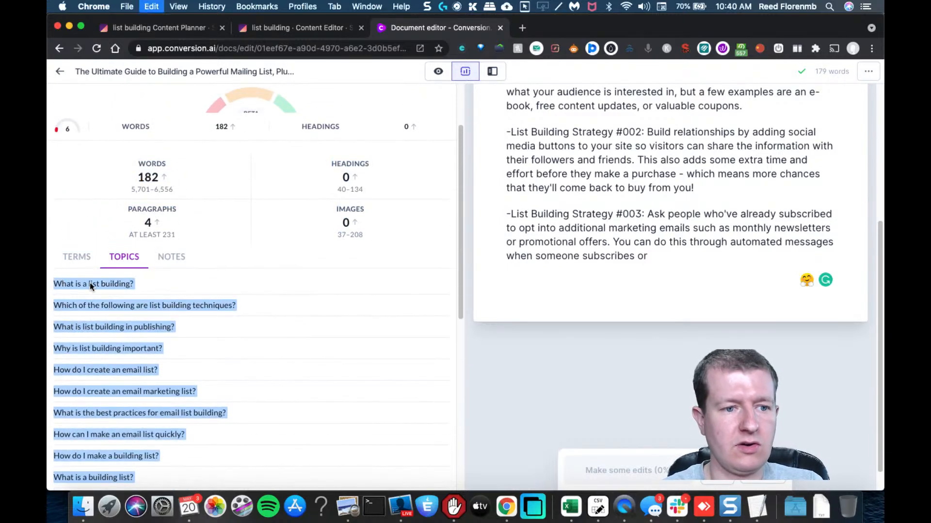
Step: Paste the copied topic questions under a new line "Frequently Asked Questions about List Building" at the document's end, and update the year in them to 2021
{"action": "left_click", "coordinate": [700, 259]}
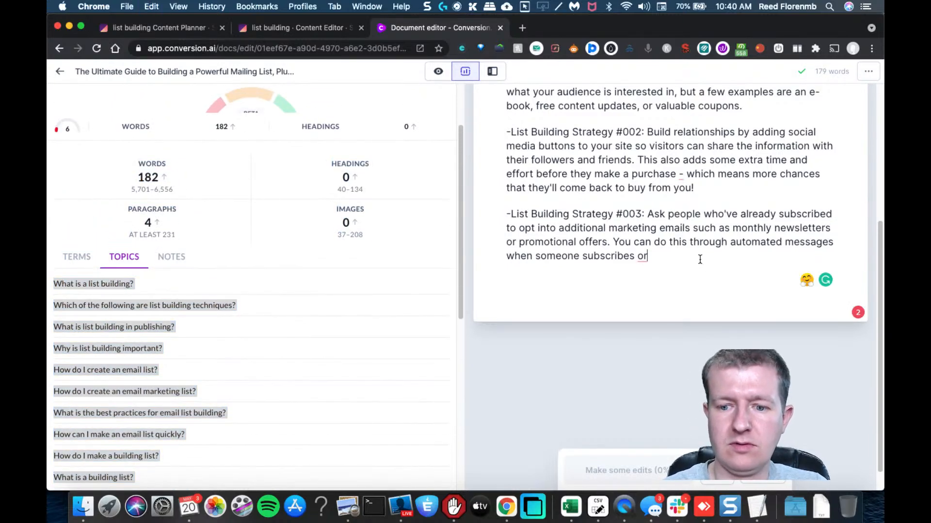
{"action": "key", "text": "Return"}
{"action": "key", "text": "Return"}
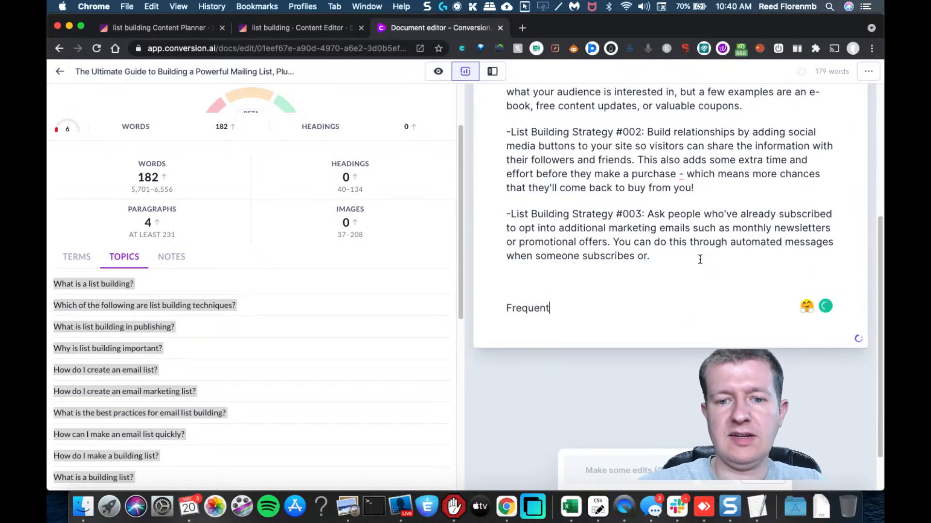
{"action": "type", "text": "Frequently Asked Questions about List Bu"}
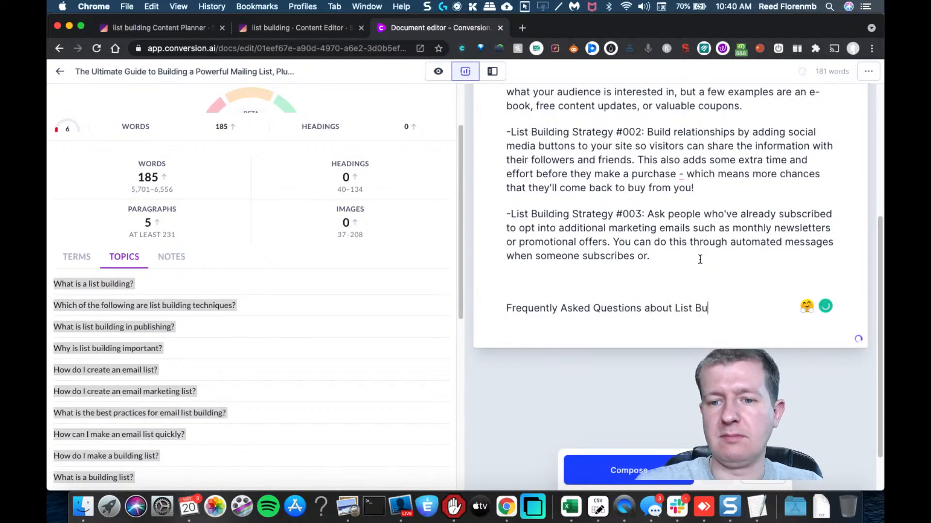
{"action": "key", "text": "Return"}
{"action": "key", "text": "Return"}
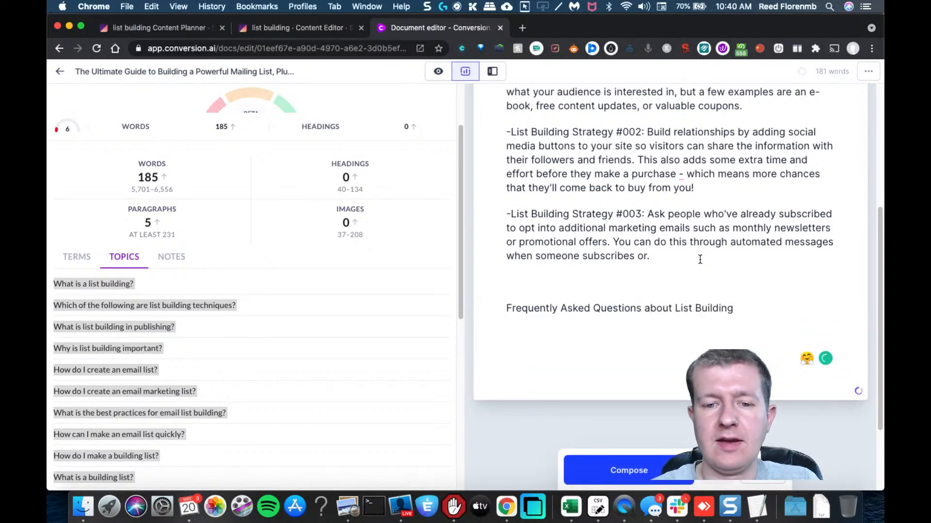
{"action": "key", "text": "super+v"}
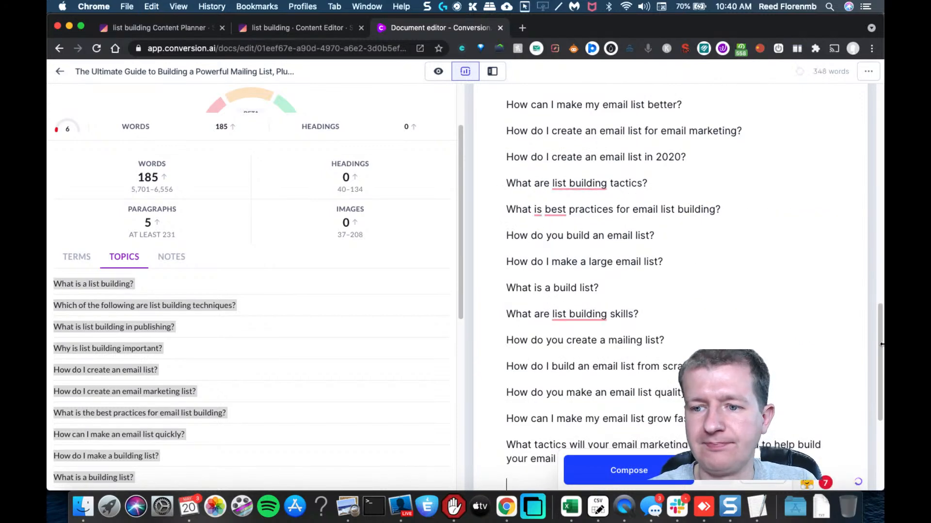
{"action": "scroll", "coordinate": [720, 255], "scroll_direction": "up", "scroll_amount": 3}
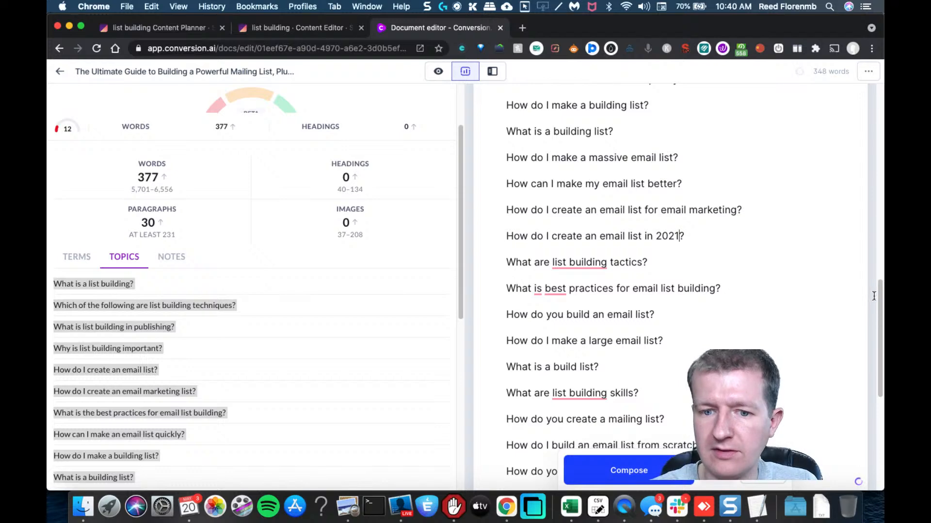
Step: Try composing and regenerating an AI answer below the question "What is a list building?", and delete the generated text
{"action": "left_click_drag", "start_coordinate": [879, 328], "coordinate": [865, 244]}
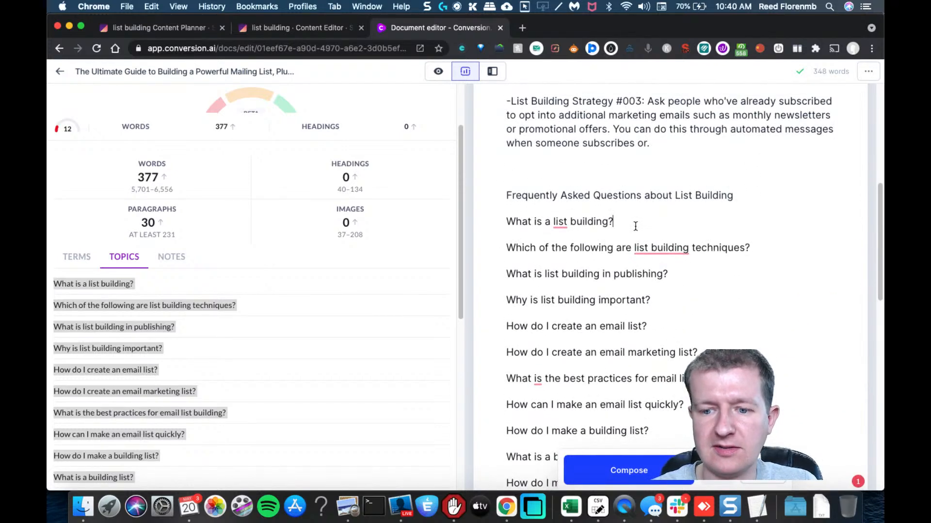
{"action": "key", "text": "Return"}
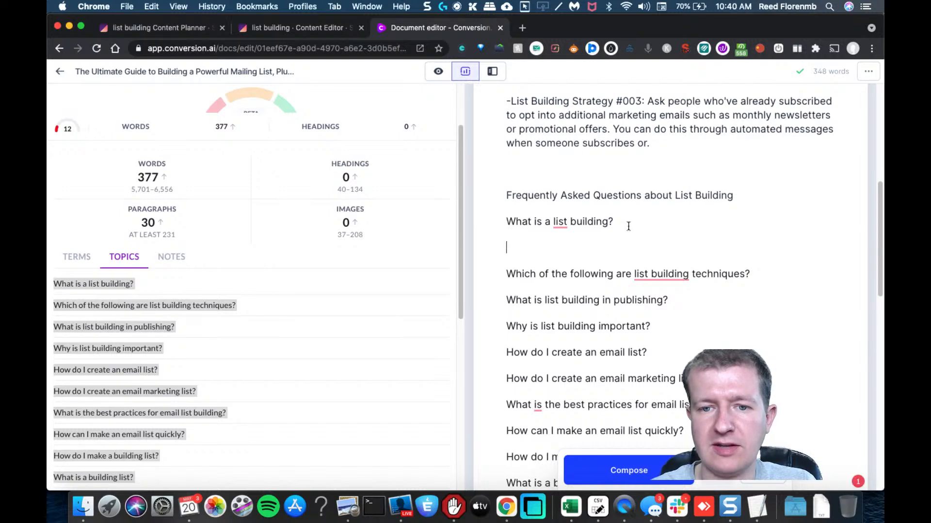
{"action": "left_click", "coordinate": [616, 469]}
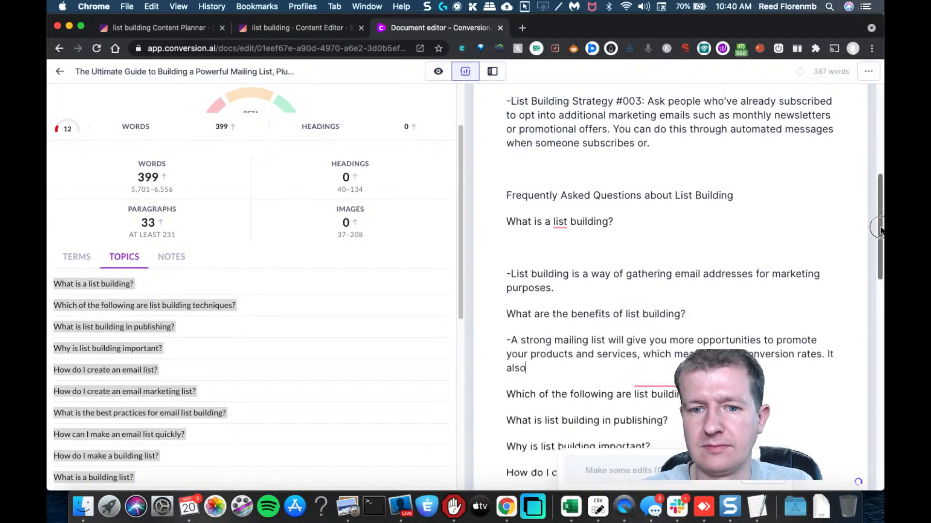
{"action": "left_click_drag", "start_coordinate": [879, 228], "coordinate": [878, 259]}
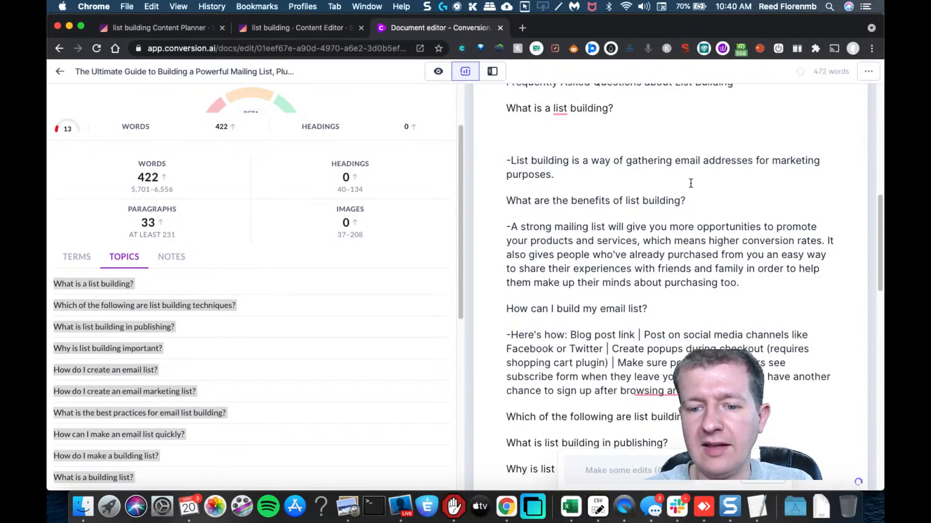
{"action": "left_click", "coordinate": [716, 470]}
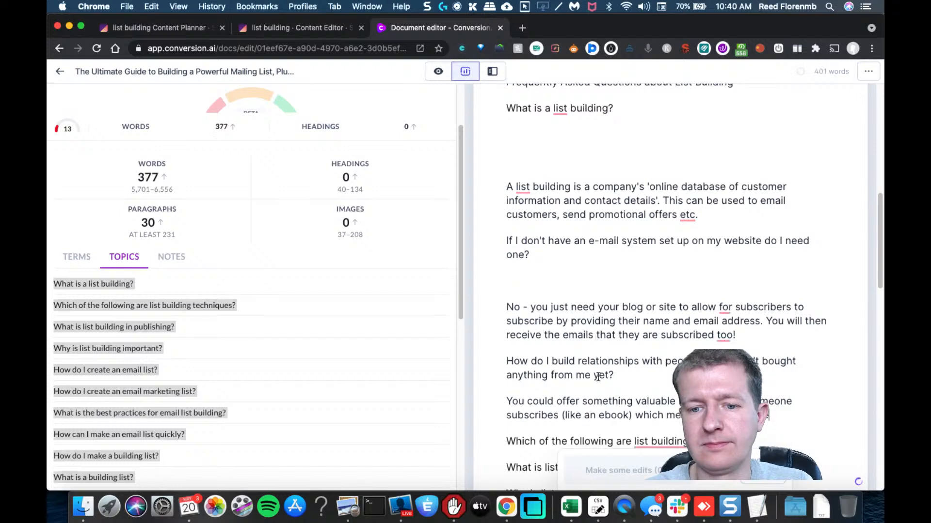
{"action": "left_click_drag", "start_coordinate": [541, 445], "coordinate": [482, 156]}
{"action": "key", "text": "BackSpace"}
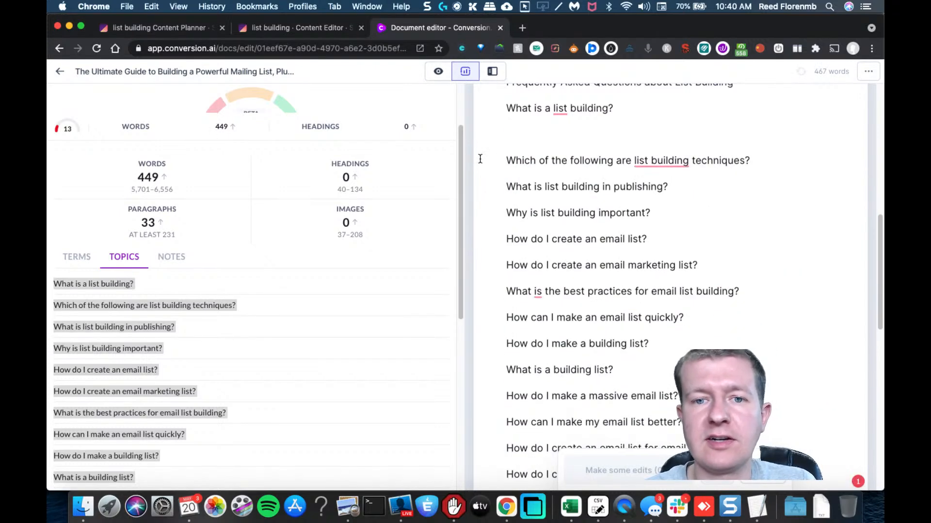
Step: Switch to Power mode, choose the Quora Answers template, and enter the copied "What is a list building?" as its question
{"action": "left_click_drag", "start_coordinate": [614, 109], "coordinate": [505, 108]}
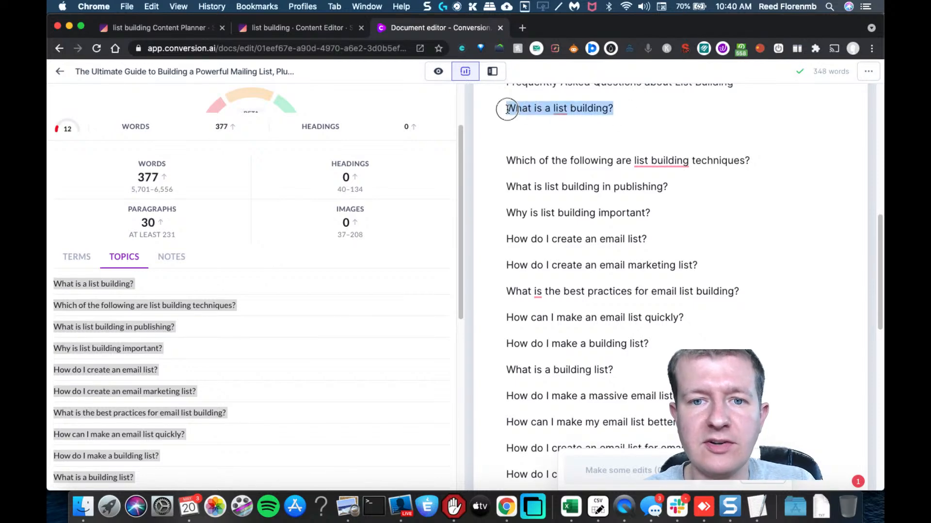
{"action": "left_click", "coordinate": [492, 73]}
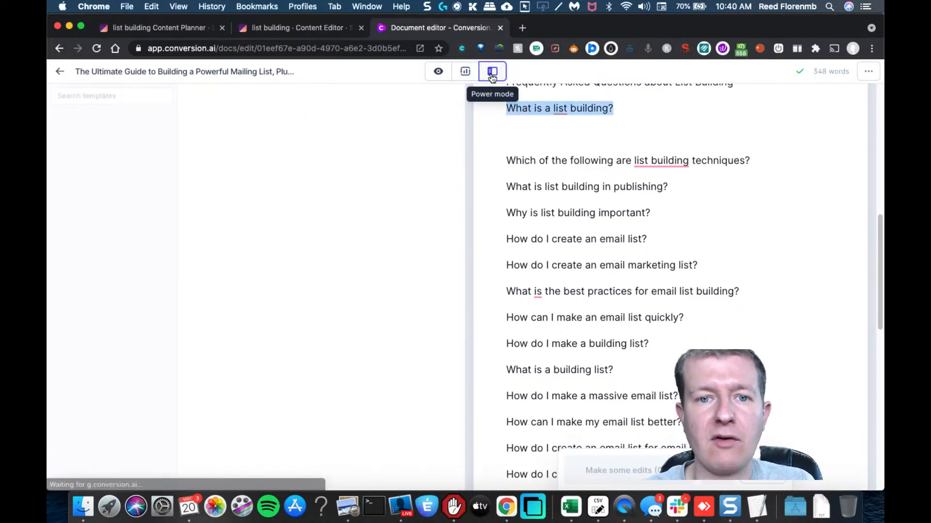
{"action": "left_click_drag", "start_coordinate": [173, 153], "coordinate": [179, 427]}
{"action": "left_click", "coordinate": [131, 436]}
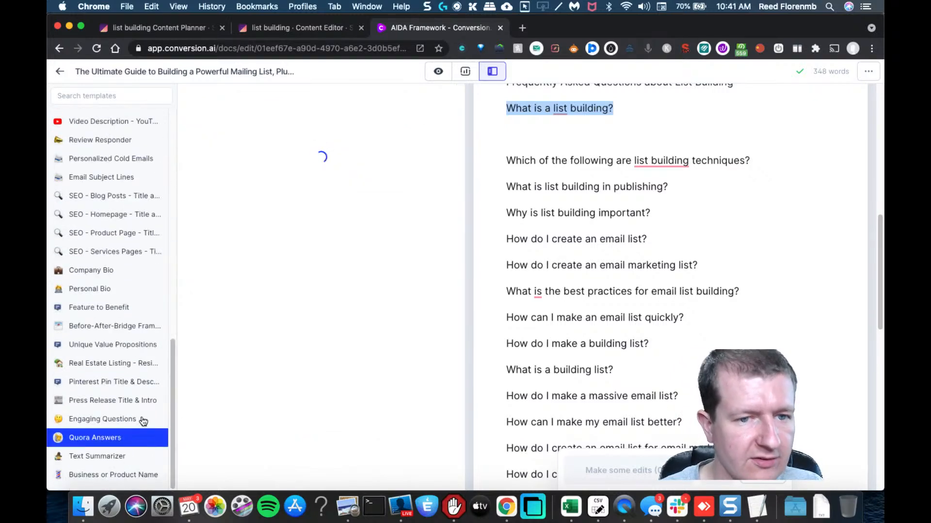
{"action": "left_click", "coordinate": [295, 180]}
{"action": "key", "text": "super+a"}
{"action": "key", "text": "super+v"}
Step: Clear the template's information to include and tone of voice, and generate 10 outputs for the question
{"action": "left_click", "coordinate": [290, 221]}
{"action": "key", "text": "super+a"}
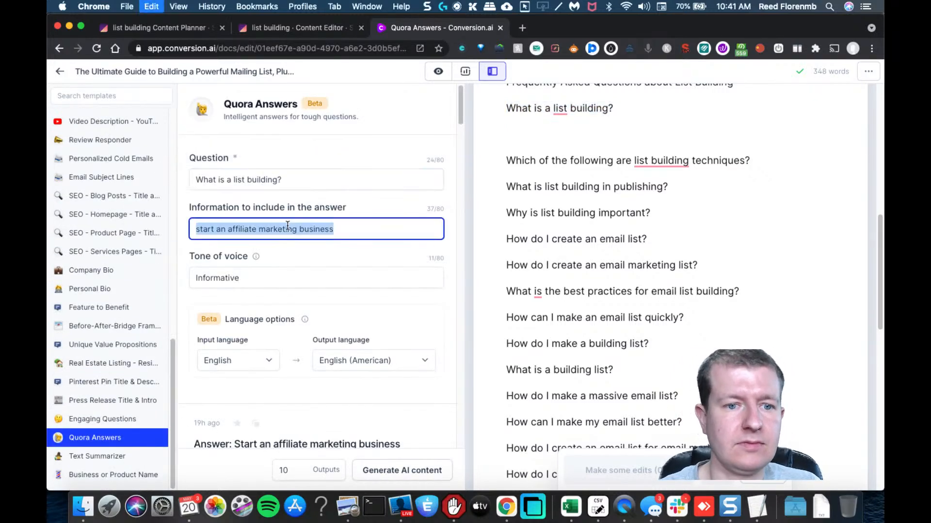
{"action": "key", "text": "BackSpace"}
{"action": "left_click", "coordinate": [270, 275]}
{"action": "key", "text": "super+a"}
{"action": "key", "text": "BackSpace"}
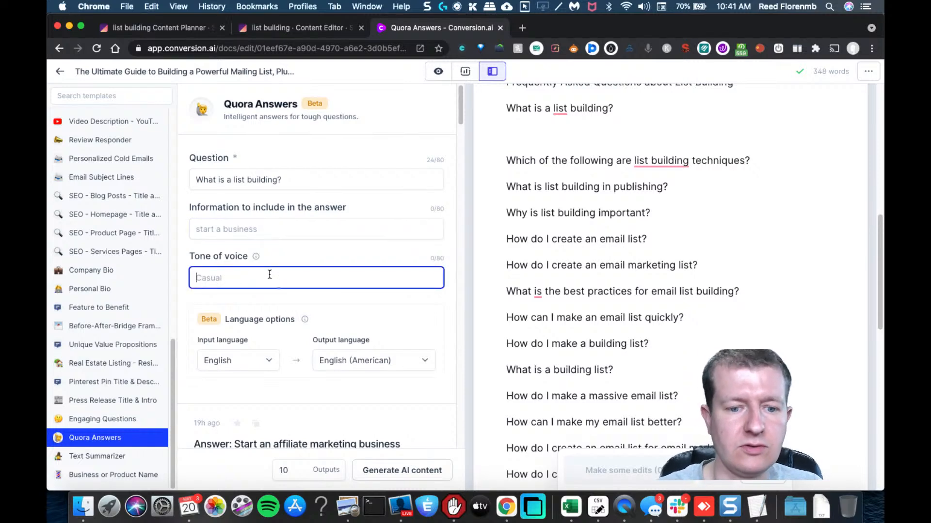
{"action": "left_click", "coordinate": [383, 475]}
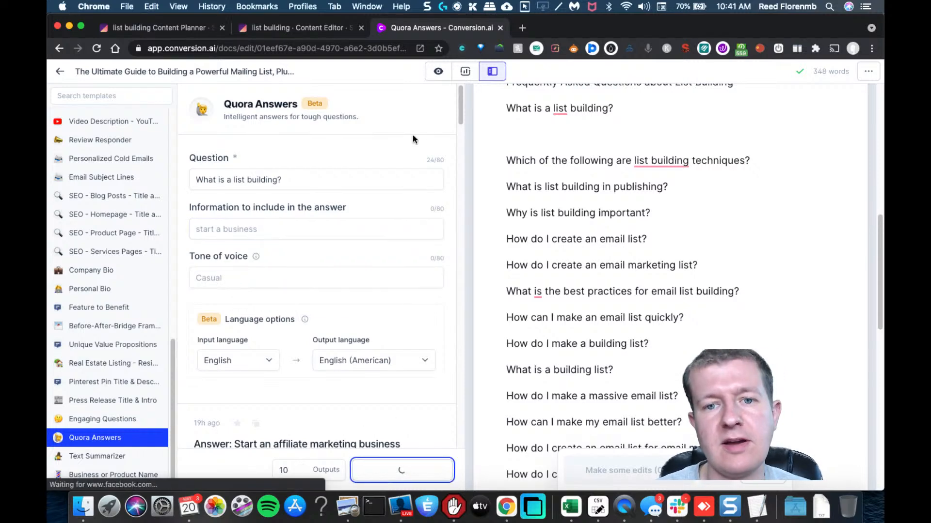
Step: Copy the generated answer starting "A list building is a marketing method" and paste it below "What is a list building?" in the document
{"action": "left_click_drag", "start_coordinate": [459, 115], "coordinate": [458, 127]}
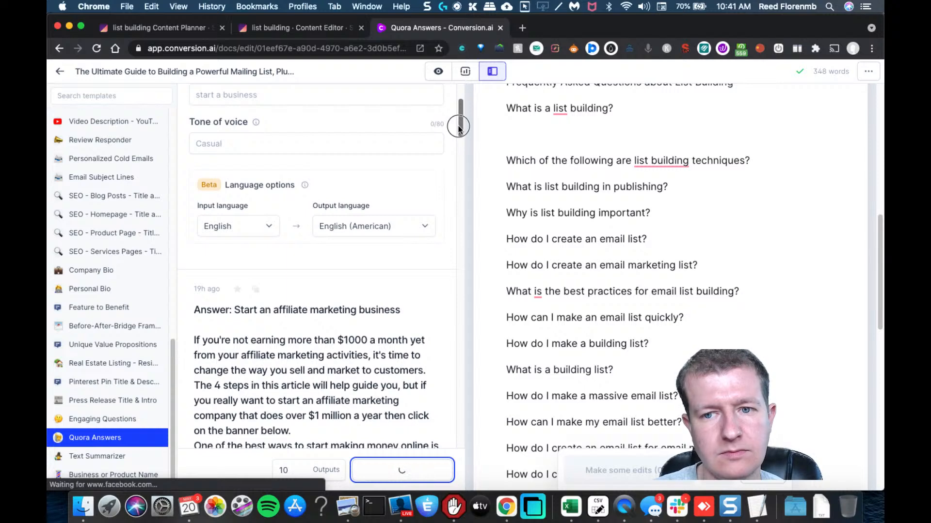
{"action": "left_click_drag", "start_coordinate": [459, 127], "coordinate": [441, 263]}
{"action": "scroll", "coordinate": [440, 262], "scroll_direction": "down", "scroll_amount": 5}
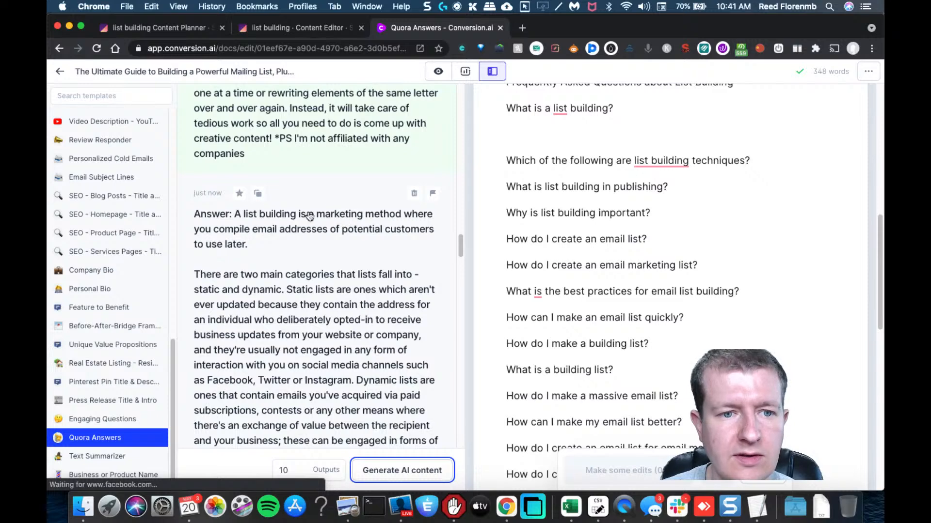
{"action": "left_click", "coordinate": [258, 193]}
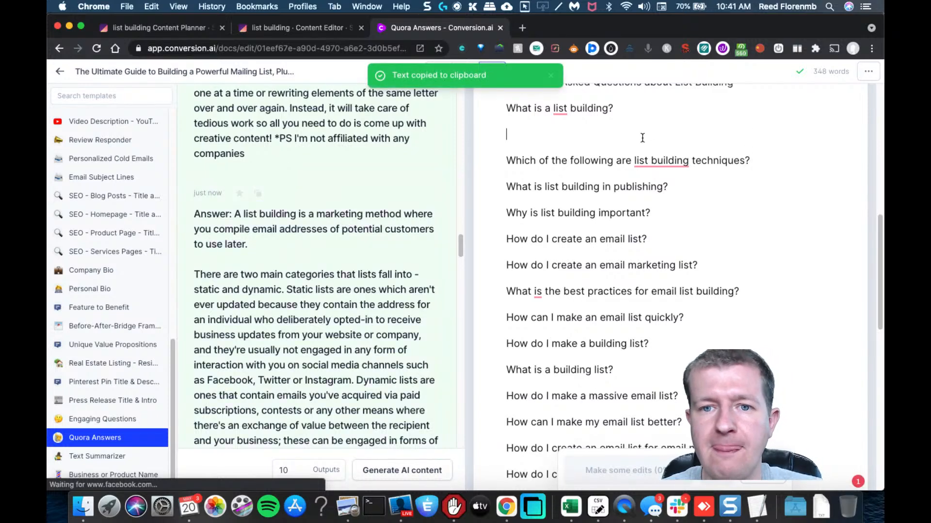
{"action": "key", "text": "super+v"}
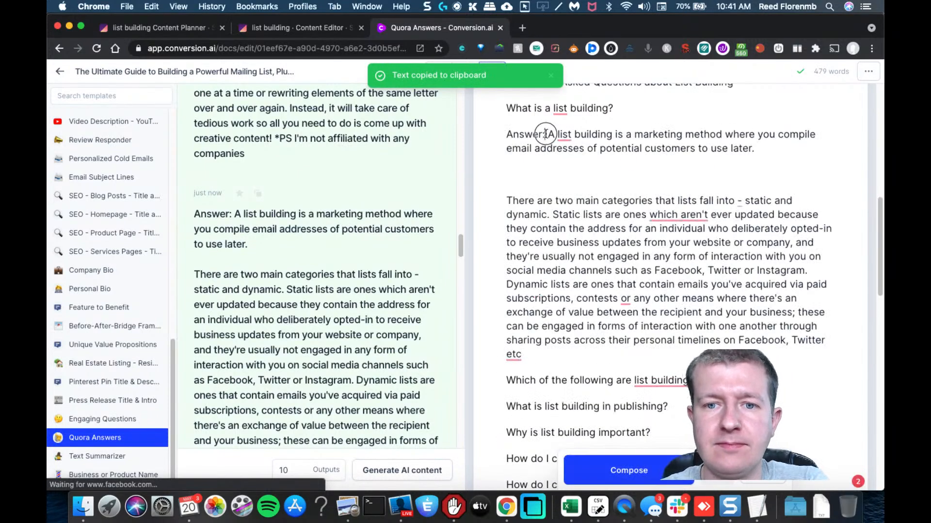
Step: Remove the "Answer:" label and the extra blank line from the pasted answer, and extend it with Compose after "etc."
{"action": "left_click_drag", "start_coordinate": [546, 134], "coordinate": [468, 135]}
{"action": "key", "text": "BackSpace"}
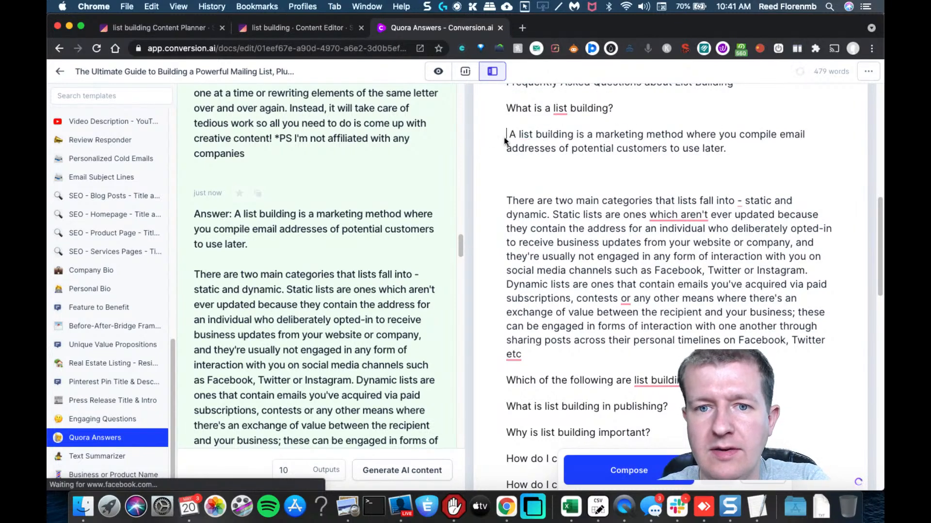
{"action": "key", "text": "Delete"}
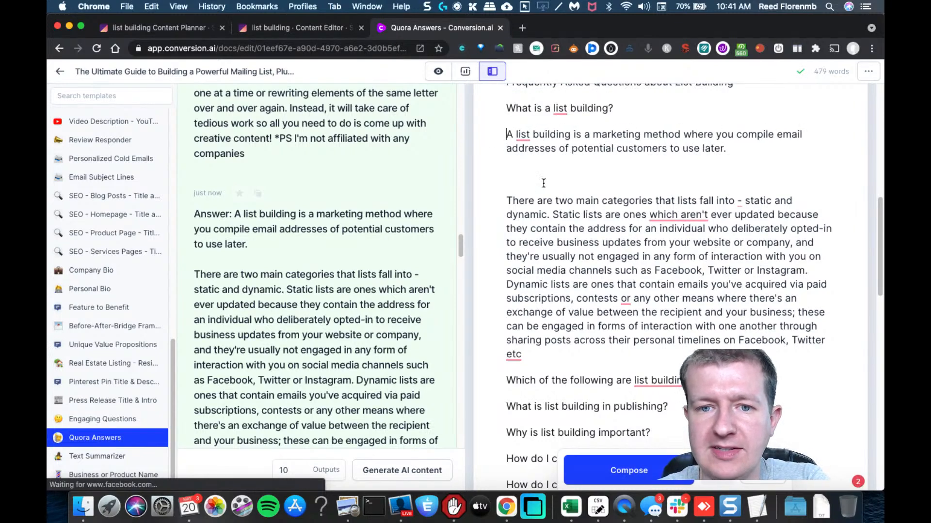
{"action": "key", "text": "Delete"}
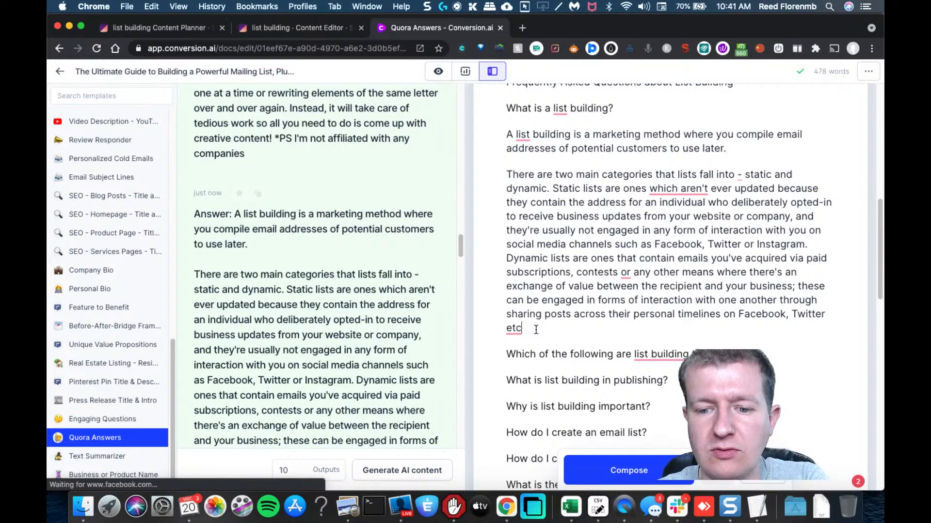
{"action": "left_click", "coordinate": [630, 469]}
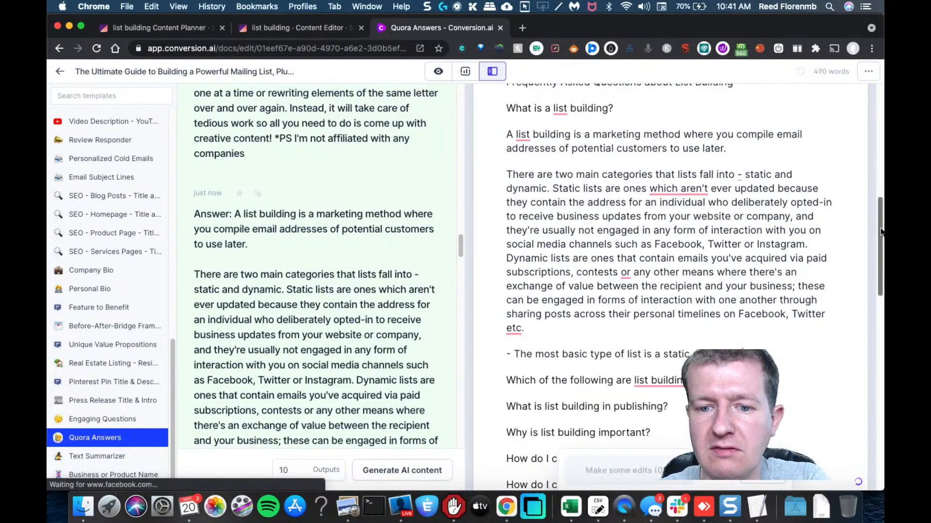
{"action": "scroll", "coordinate": [878, 238], "scroll_direction": "down", "scroll_amount": 3}
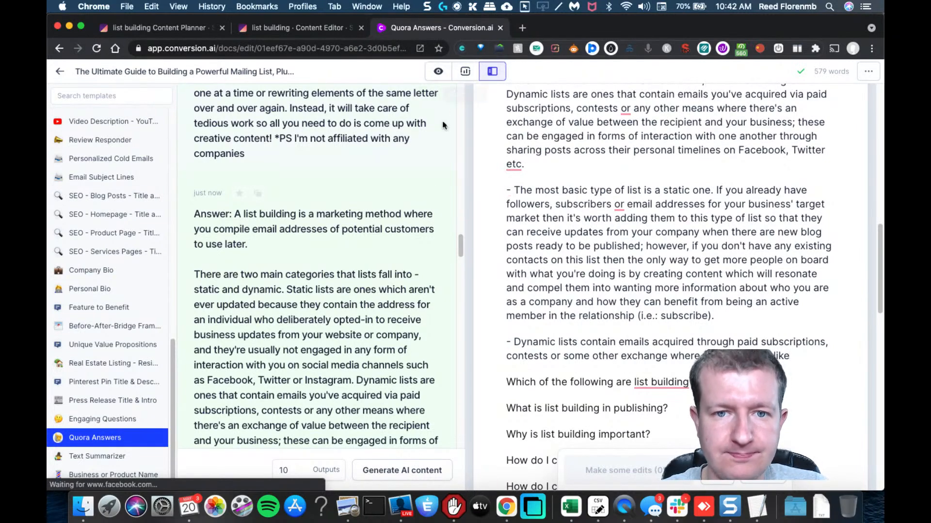
Step: Return to the Surfer content score view and format the question "What is a list building?" as an H2 heading
{"action": "left_click", "coordinate": [464, 78]}
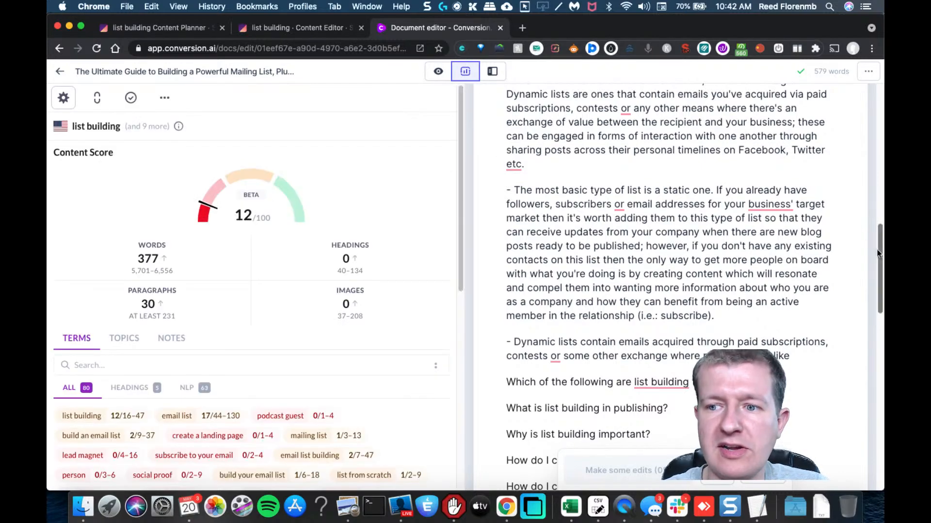
{"action": "left_click_drag", "start_coordinate": [878, 253], "coordinate": [867, 182]}
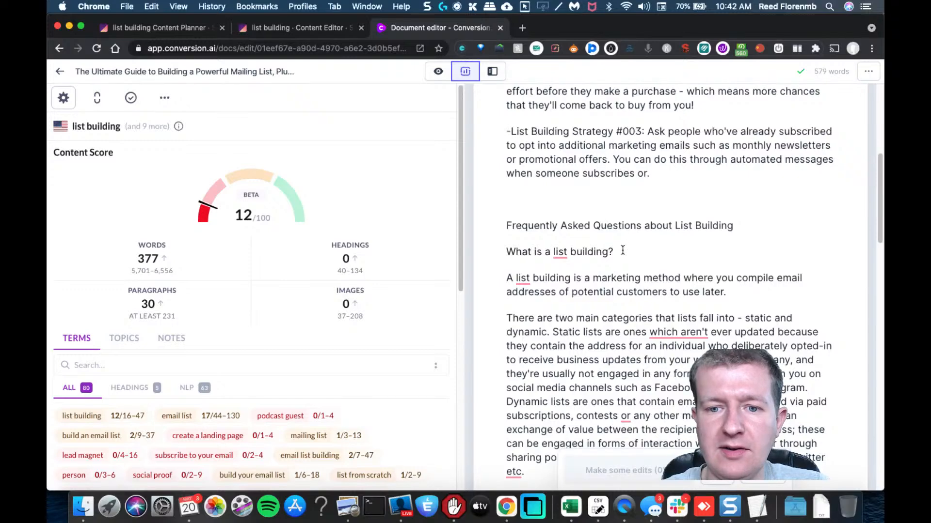
{"action": "left_click_drag", "start_coordinate": [623, 251], "coordinate": [478, 251]}
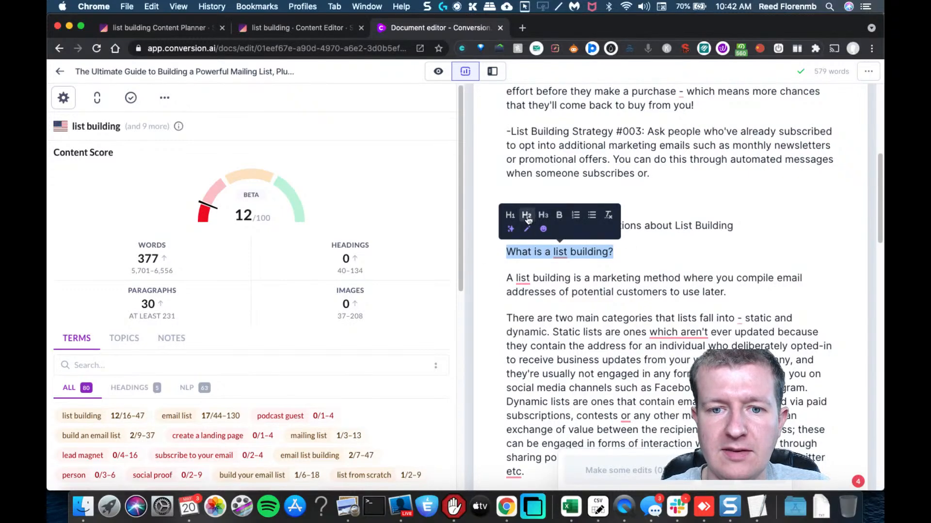
{"action": "left_click", "coordinate": [527, 215]}
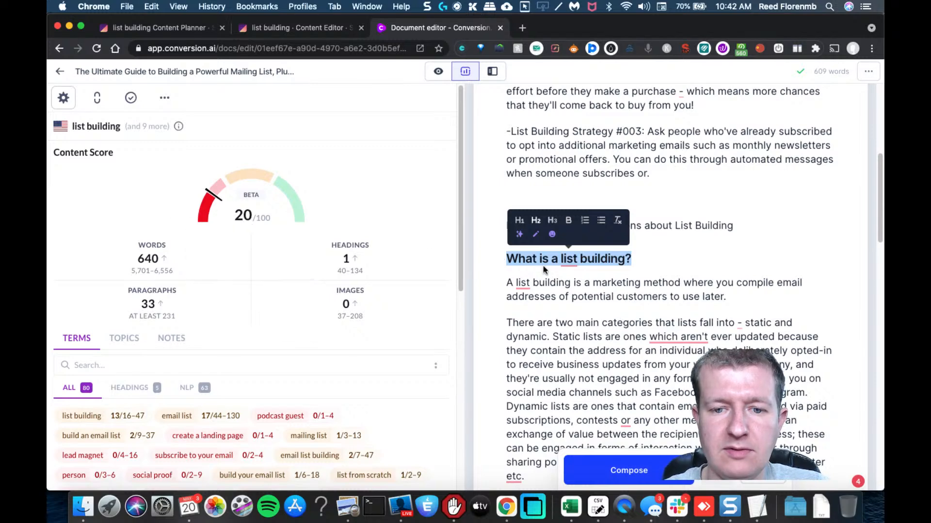
Step: Try the prefixes "##" and "***" before the heading "What is a list building?", and remove them
{"action": "left_click", "coordinate": [506, 259]}
{"action": "type", "text": "##"}
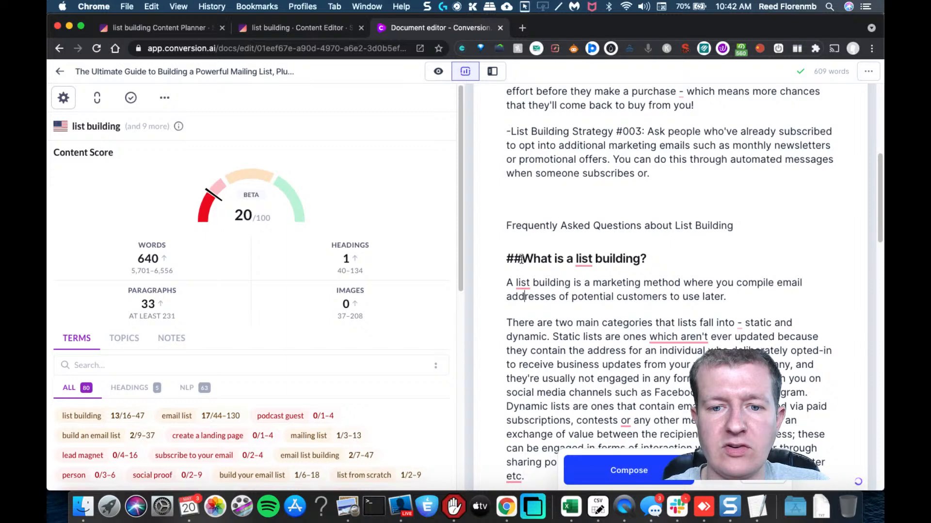
{"action": "left_click_drag", "start_coordinate": [521, 258], "coordinate": [504, 258]}
{"action": "type", "text": "***"}
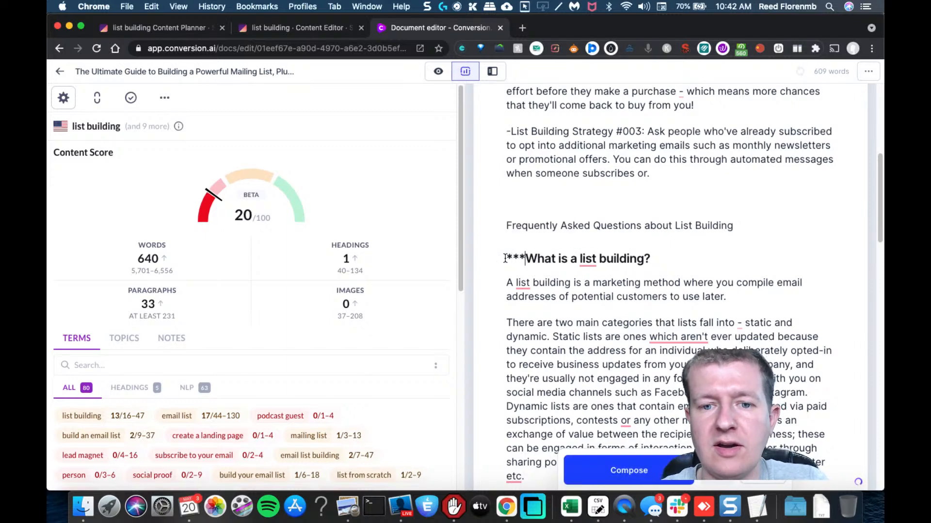
{"action": "left_click_drag", "start_coordinate": [525, 258], "coordinate": [505, 258]}
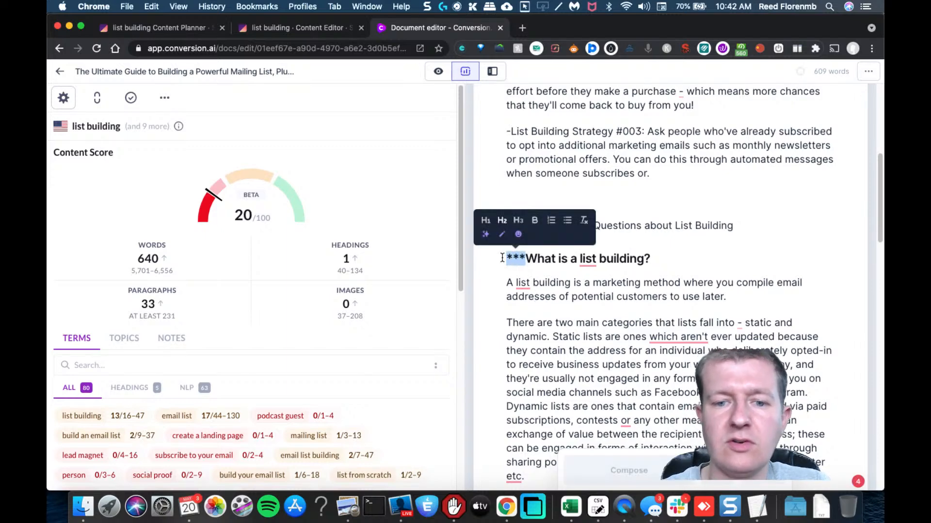
{"action": "key", "text": "BackSpace"}
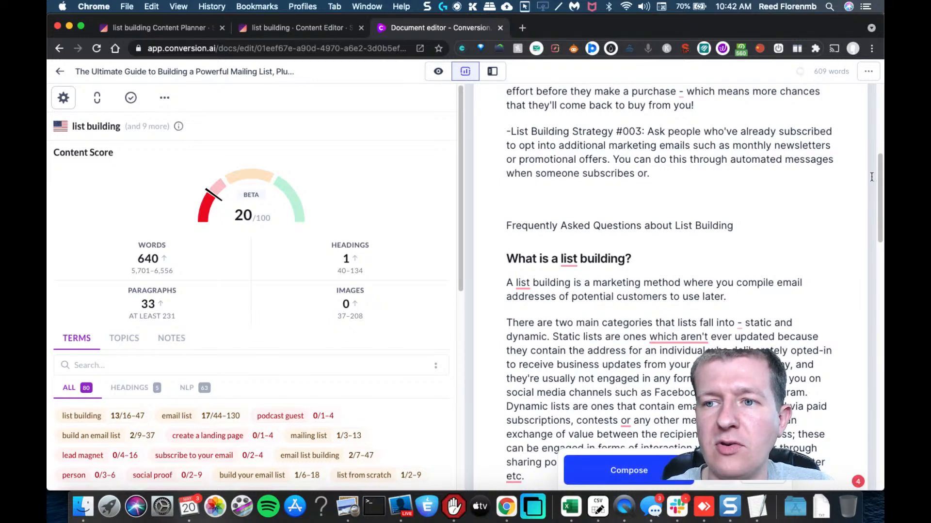
Step: Open the editor's hints and tips, go through the tutorial pages on Compose, rewriting, shortcodes and Power Mode, and close it
{"action": "left_click", "coordinate": [868, 73]}
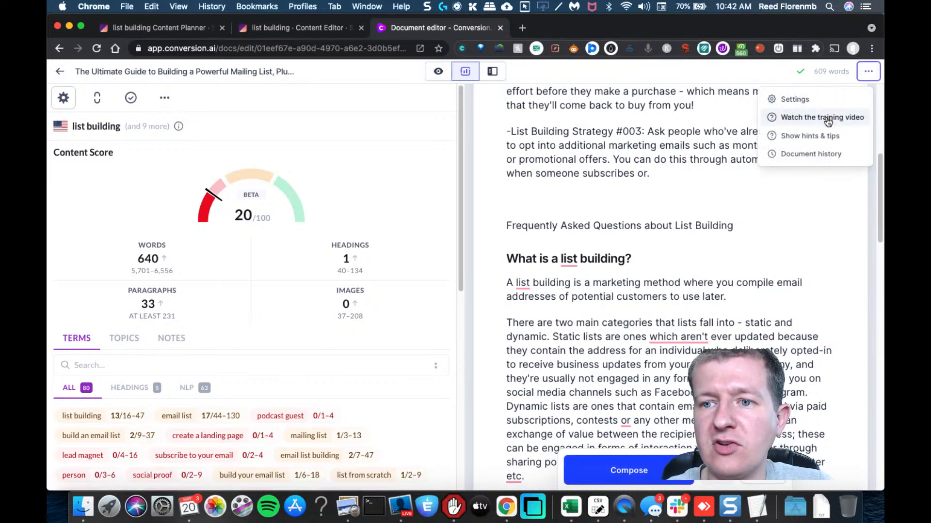
{"action": "left_click", "coordinate": [818, 137]}
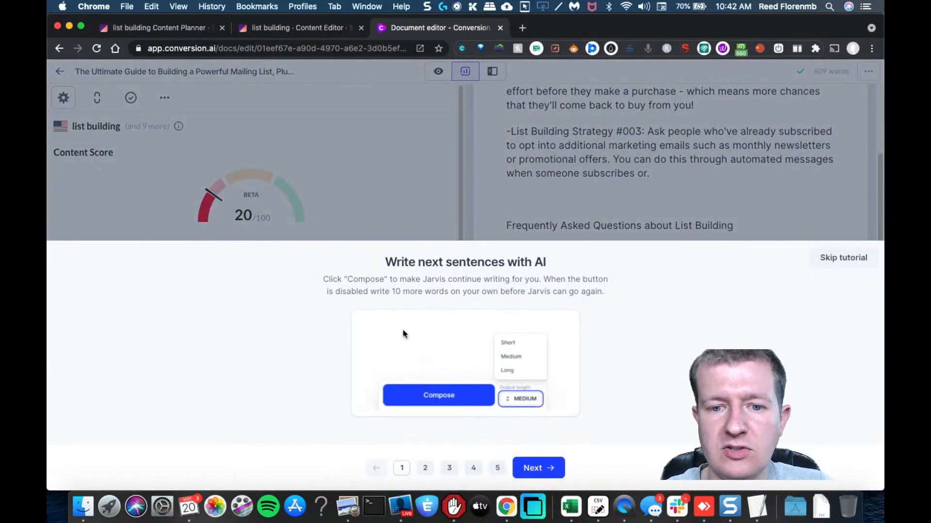
{"action": "left_click", "coordinate": [529, 464]}
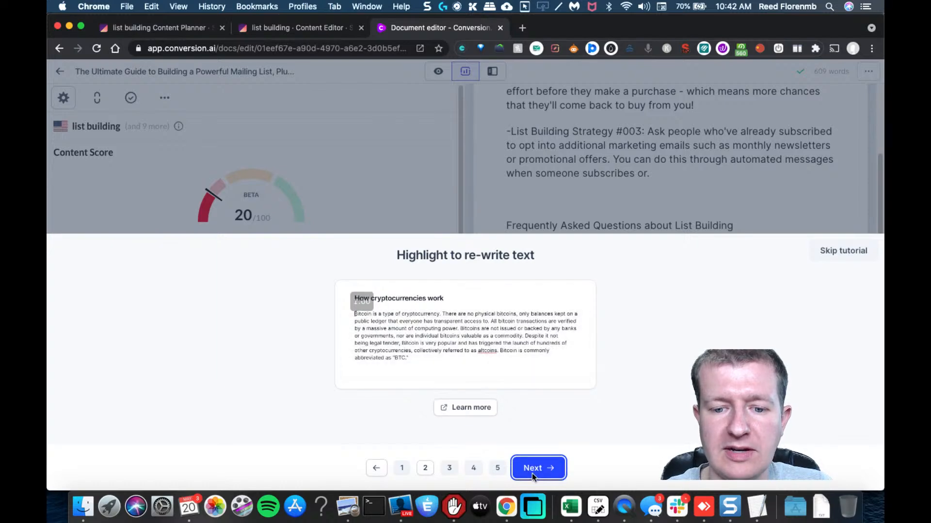
{"action": "left_click", "coordinate": [532, 470]}
{"action": "left_click", "coordinate": [536, 458]}
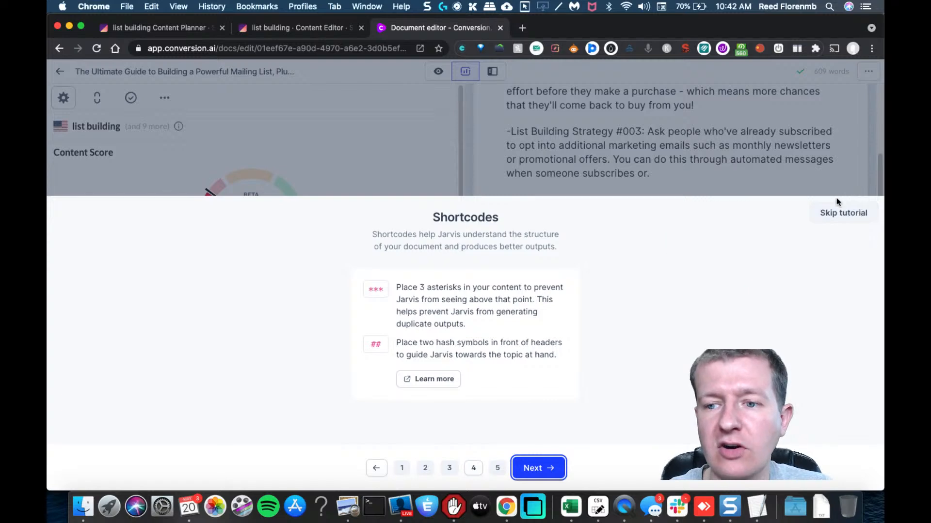
{"action": "left_click", "coordinate": [842, 215]}
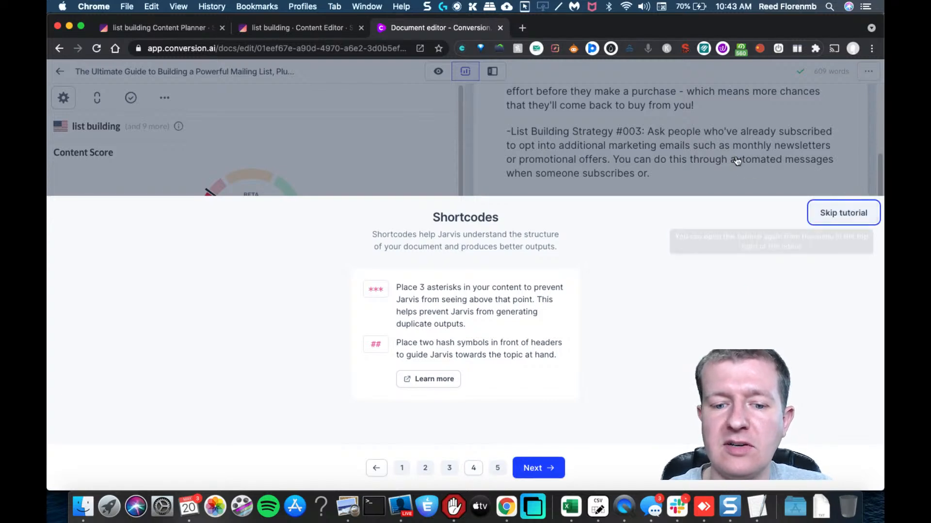
{"action": "left_click", "coordinate": [539, 468]}
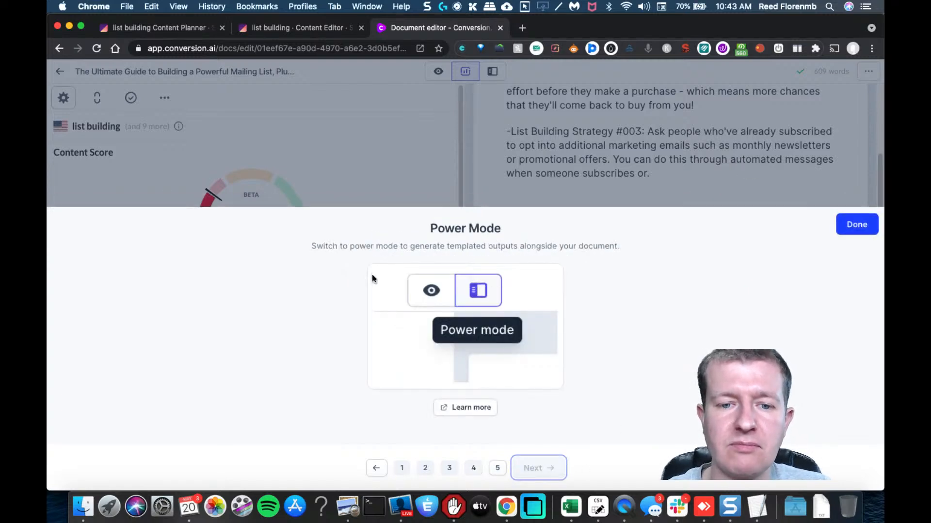
{"action": "left_click", "coordinate": [850, 232]}
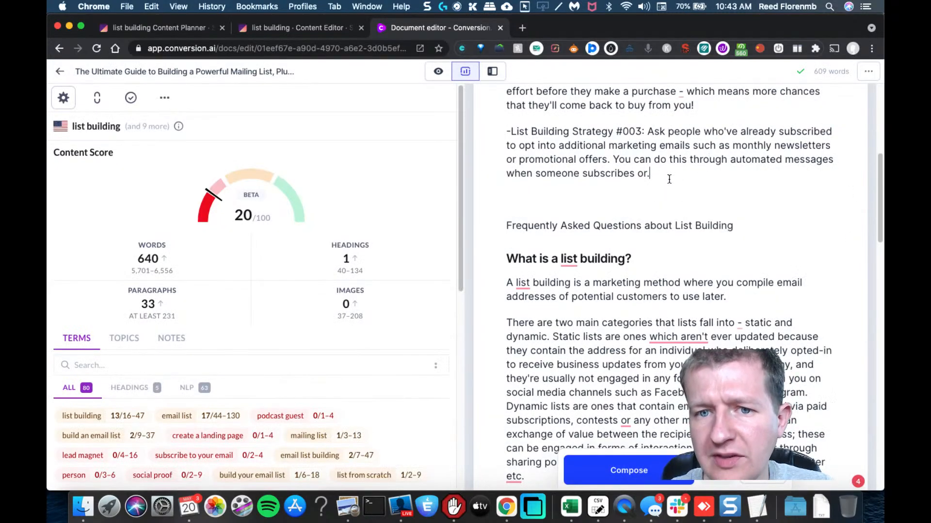
Step: Try to format the label "List Building Strategy #001" as an H2 heading
{"action": "scroll", "coordinate": [880, 194], "scroll_direction": "up", "scroll_amount": 3}
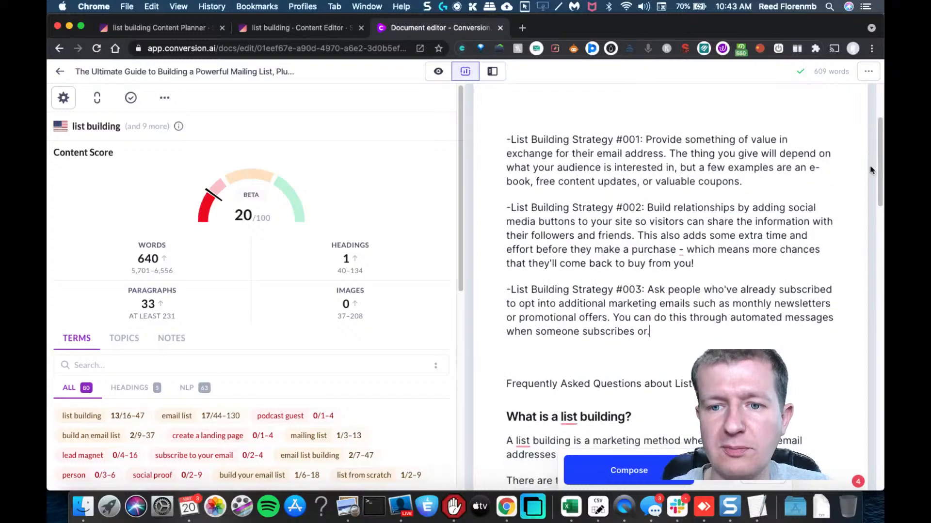
{"action": "left_click_drag", "start_coordinate": [640, 139], "coordinate": [510, 140]}
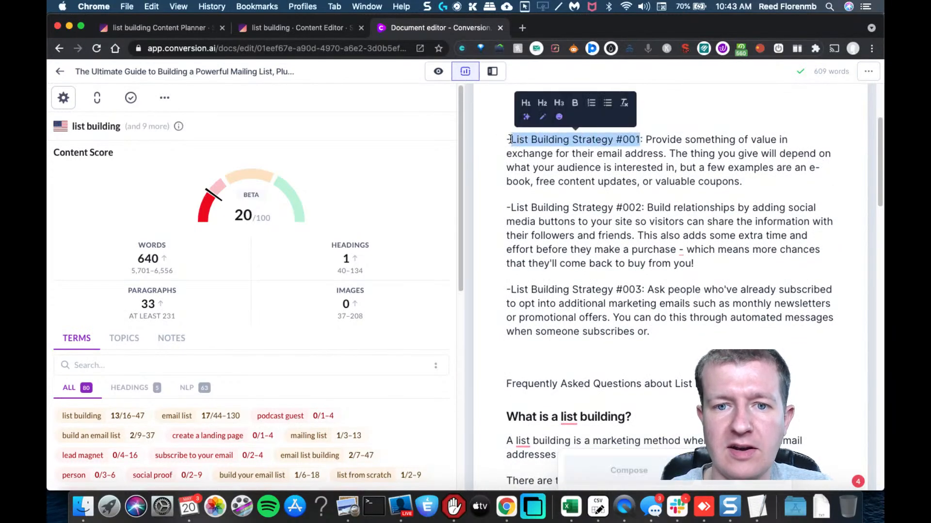
{"action": "left_click", "coordinate": [542, 102]}
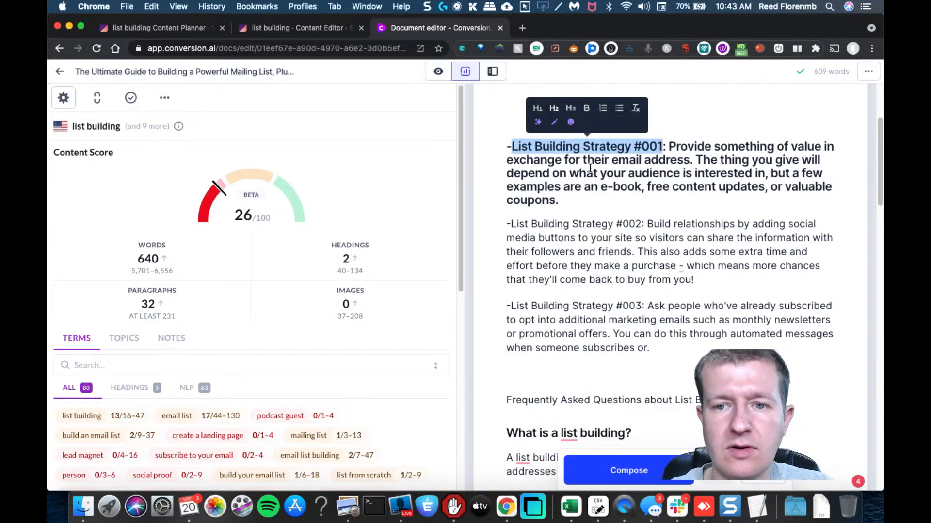
{"action": "key", "text": "super+z"}
Step: Put the first strategy's label on its own line as "List Building Strategy #1", without the leading dash and colon
{"action": "left_click", "coordinate": [645, 140]}
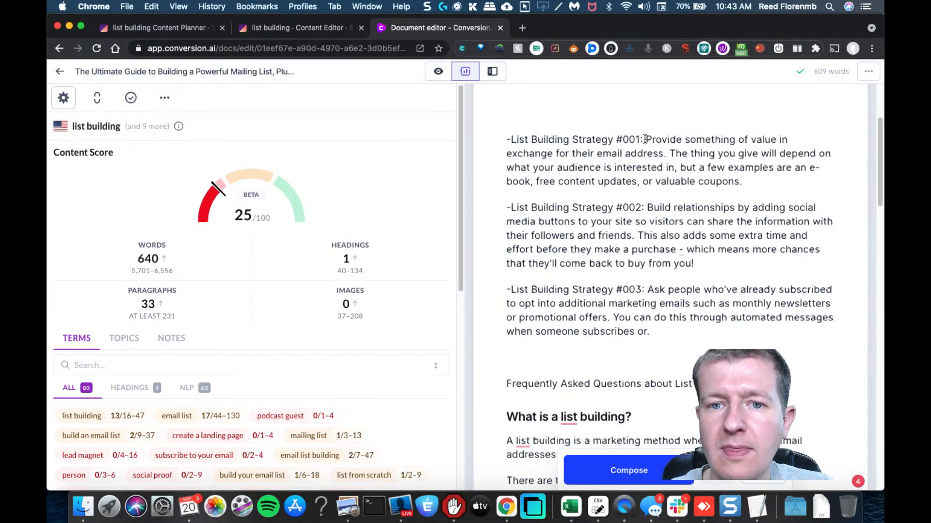
{"action": "key", "text": "Return"}
{"action": "left_click", "coordinate": [511, 140]}
{"action": "key", "text": "BackSpace"}
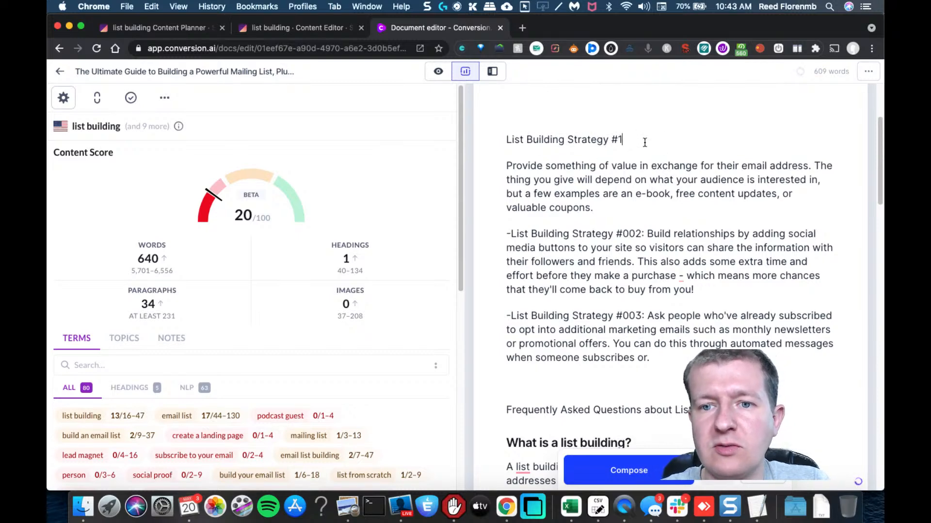
Step: Put the second strategy's label on its own line as "List Building Strategy #2", without the leading dash and colon
{"action": "left_click", "coordinate": [636, 233]}
{"action": "key", "text": "BackSpace"}
{"action": "key", "text": "BackSpace"}
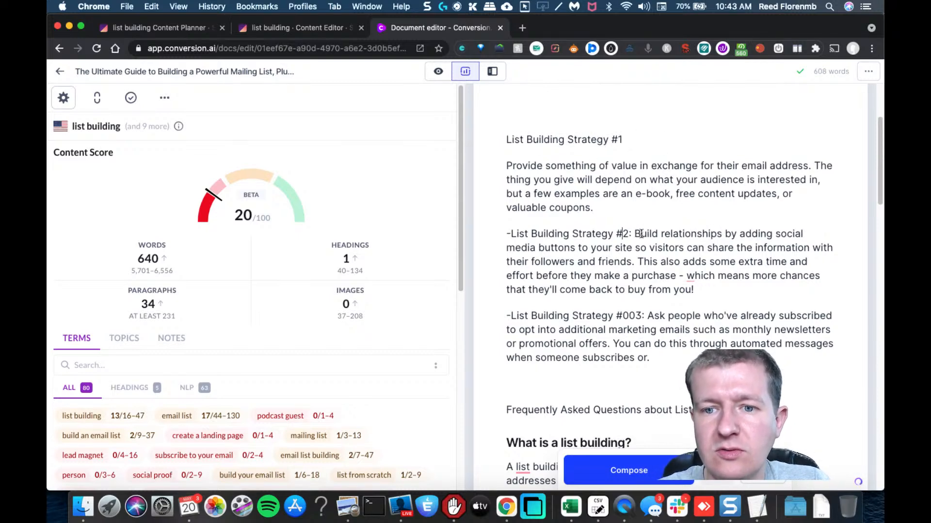
{"action": "key", "text": "Return"}
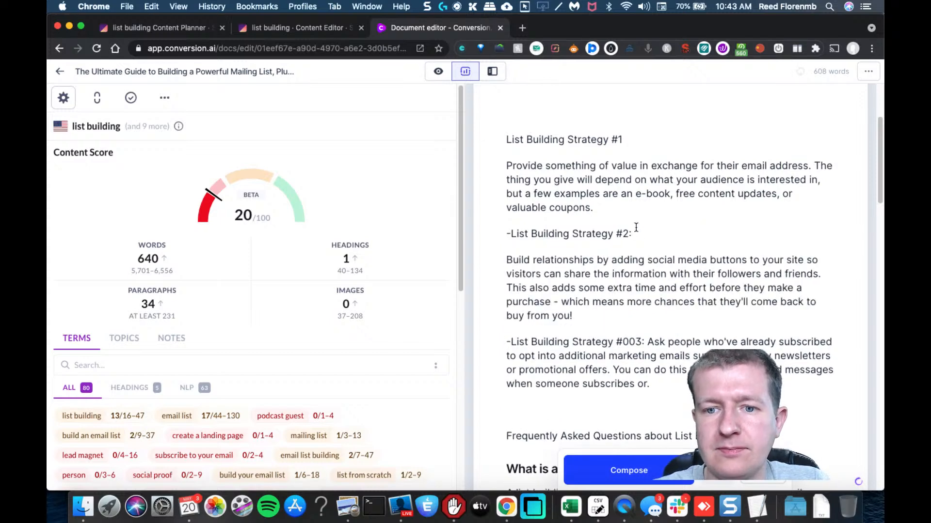
{"action": "key", "text": "Delete"}
{"action": "key", "text": "BackSpace"}
{"action": "key", "text": "Return"}
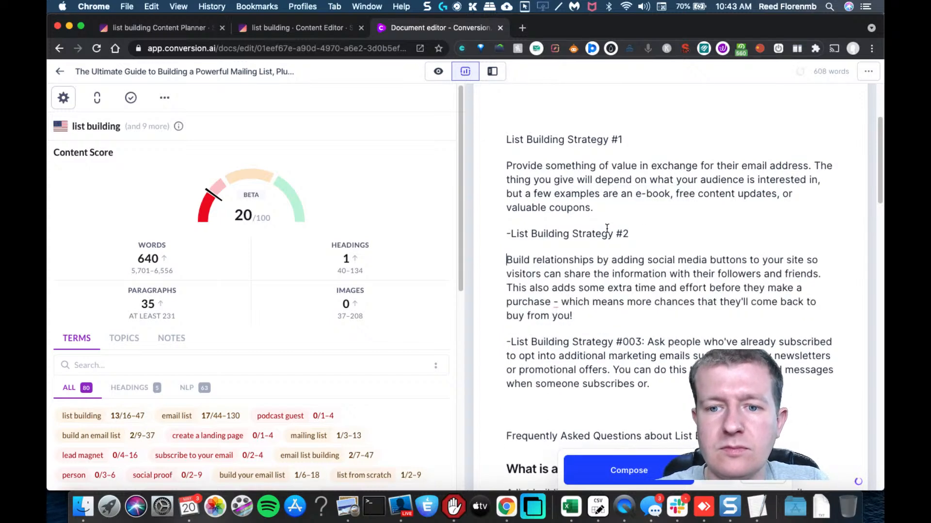
{"action": "left_click", "coordinate": [510, 235]}
{"action": "key", "text": "BackSpace"}
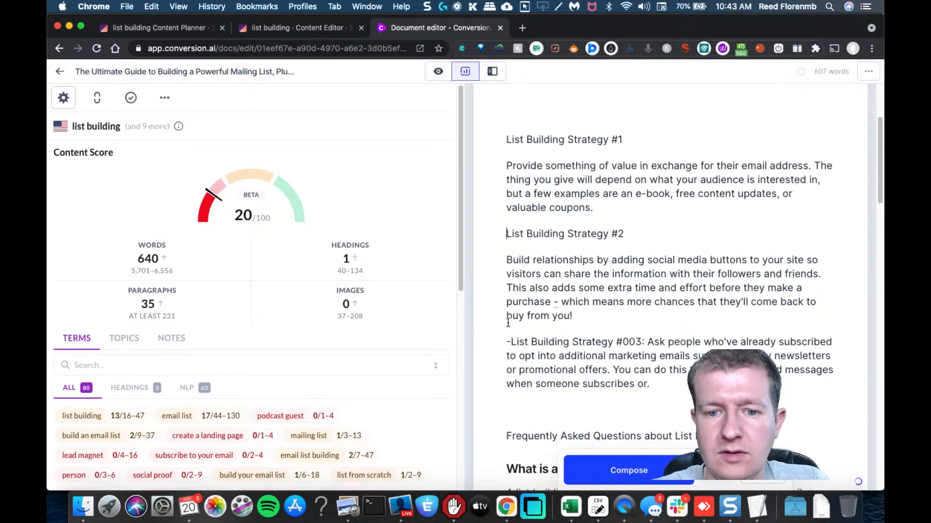
Step: Put the third strategy's label on its own line as "List Building Strategy #3", without the leading dash and colon
{"action": "left_click", "coordinate": [511, 342]}
{"action": "key", "text": "BackSpace"}
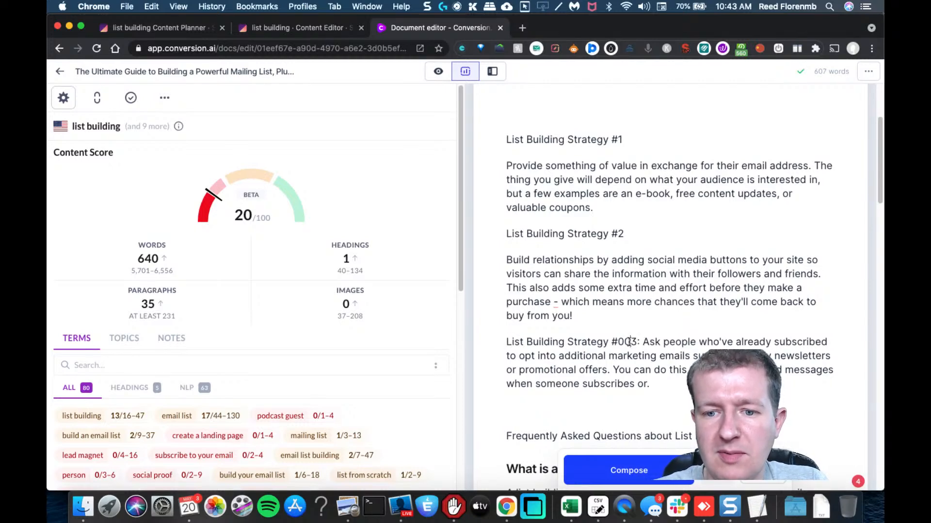
{"action": "left_click", "coordinate": [629, 343]}
{"action": "key", "text": "BackSpace"}
{"action": "key", "text": "BackSpace"}
{"action": "key", "text": "BackSpace"}
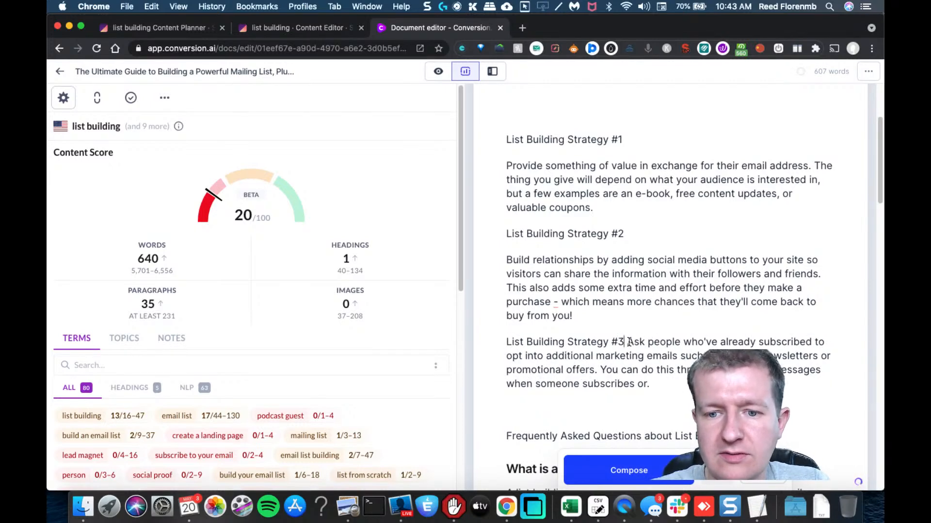
{"action": "key", "text": "Return"}
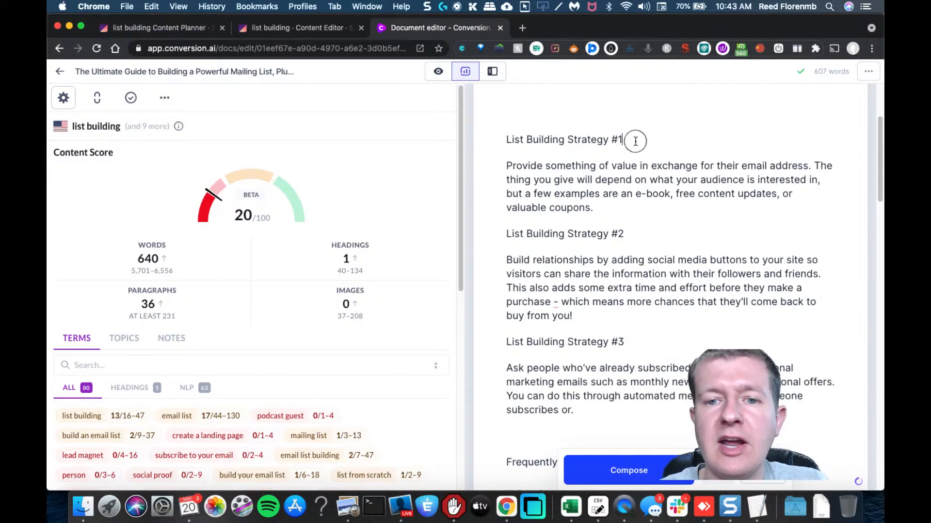
Step: Format the labels "List Building Strategy #1", "#2" and "#3" as H2 headings
{"action": "left_click_drag", "start_coordinate": [631, 140], "coordinate": [499, 139]}
{"action": "left_click", "coordinate": [531, 102]}
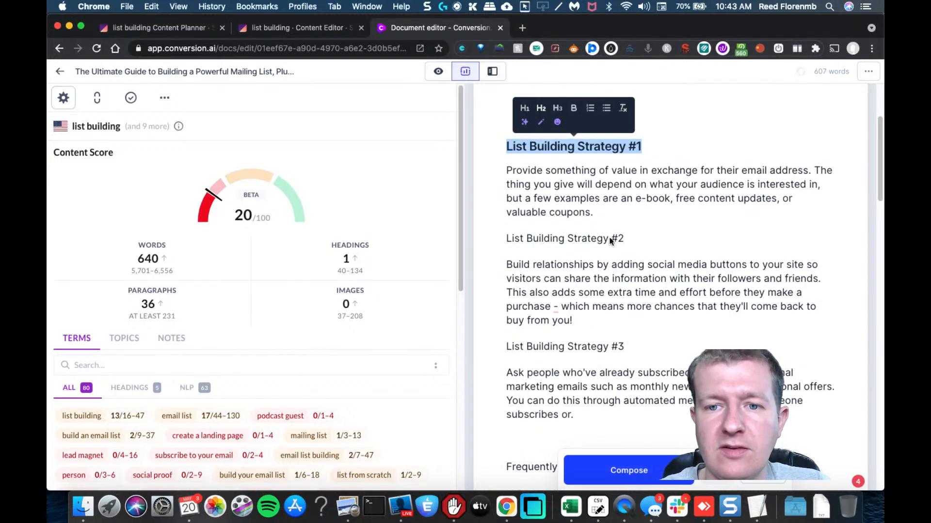
{"action": "left_click_drag", "start_coordinate": [633, 235], "coordinate": [482, 234]}
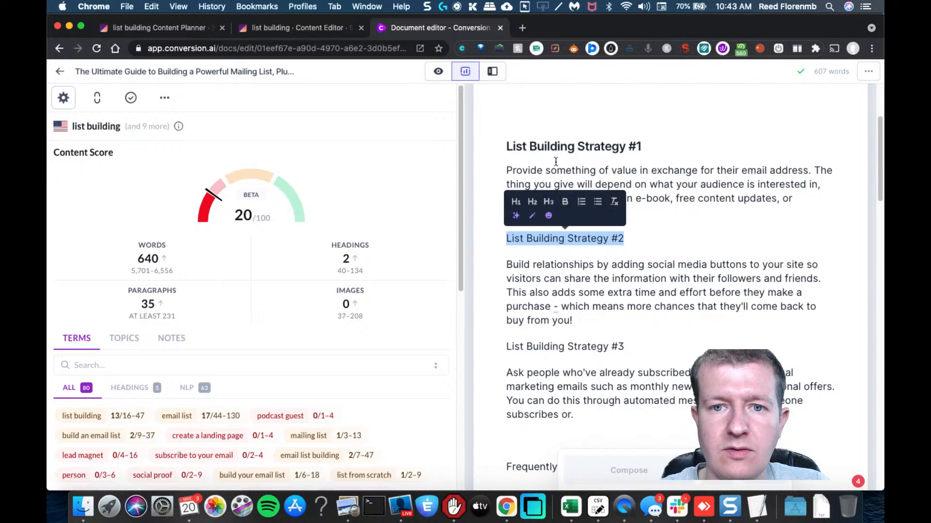
{"action": "left_click", "coordinate": [532, 202]}
{"action": "left_click_drag", "start_coordinate": [629, 352], "coordinate": [507, 353]}
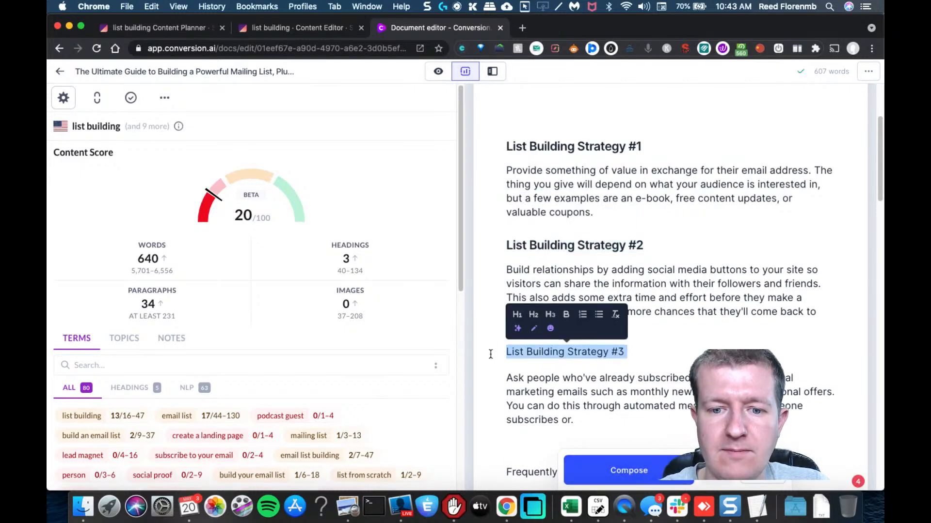
{"action": "left_click", "coordinate": [543, 320]}
Step: Generate more text below Strategy #3 with Compose, and renumber the generated strategy label as "List Building Strategy #4"
{"action": "left_click", "coordinate": [600, 431]}
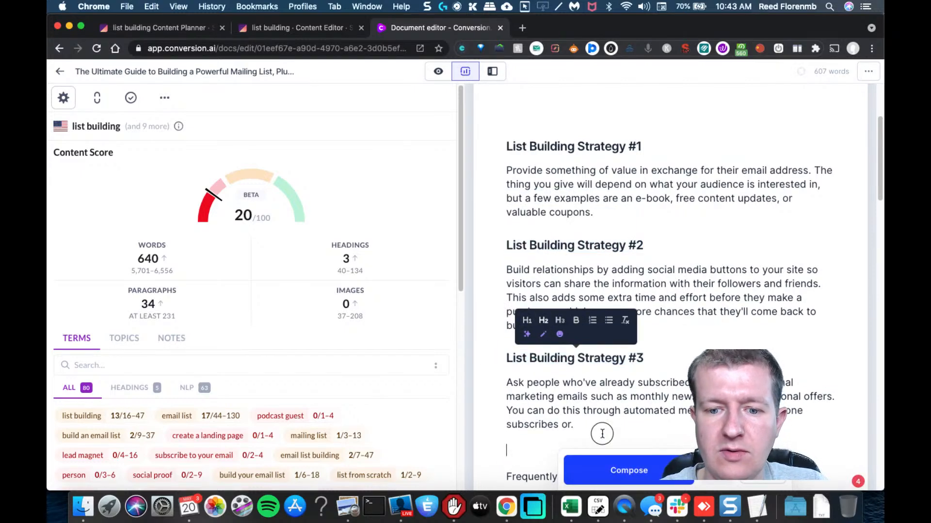
{"action": "left_click", "coordinate": [625, 471]}
{"action": "left_click_drag", "start_coordinate": [880, 142], "coordinate": [881, 189]}
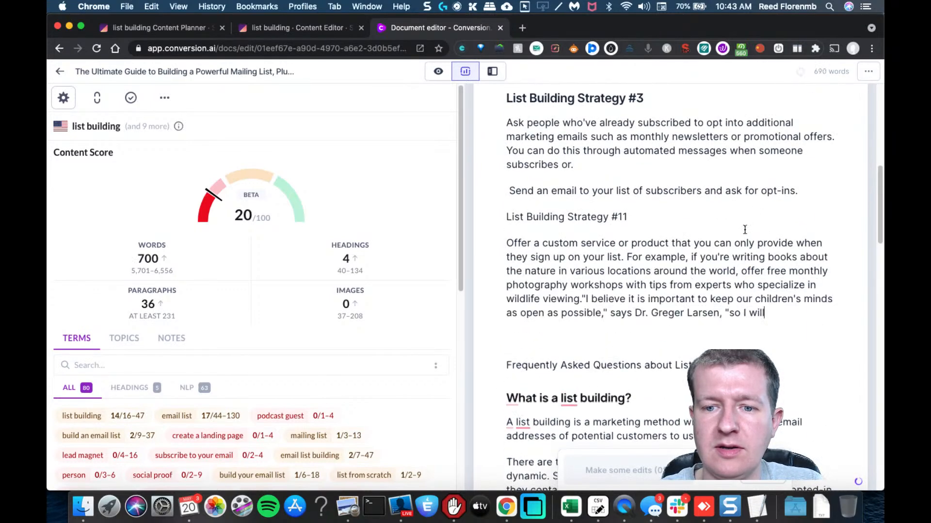
{"action": "scroll", "coordinate": [877, 243], "scroll_direction": "down", "scroll_amount": 10}
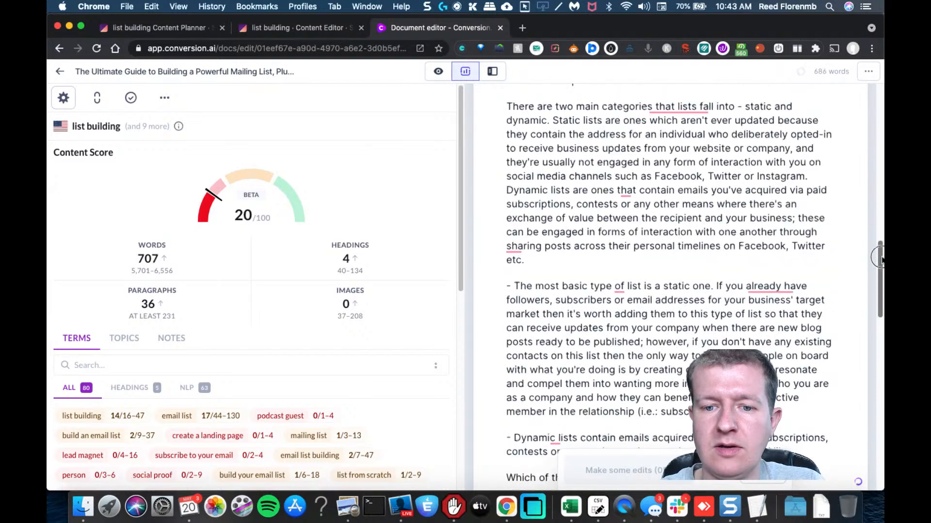
{"action": "scroll", "coordinate": [871, 235], "scroll_direction": "up", "scroll_amount": 8}
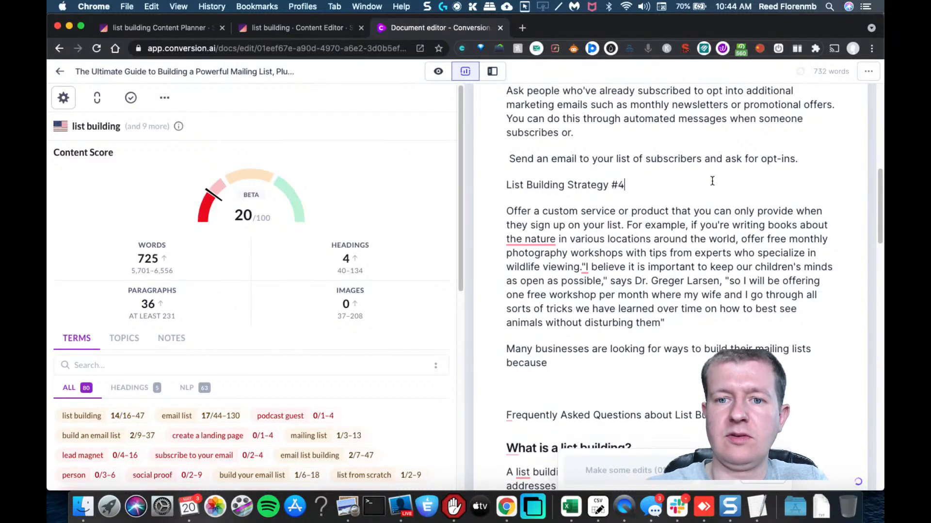
Step: Delete the generated line about asking subscribers for opt-ins, and format "List Building Strategy #4" as an H2 heading
{"action": "triple_click", "coordinate": [493, 158]}
{"action": "key", "text": "BackSpace"}
{"action": "key", "text": "BackSpace"}
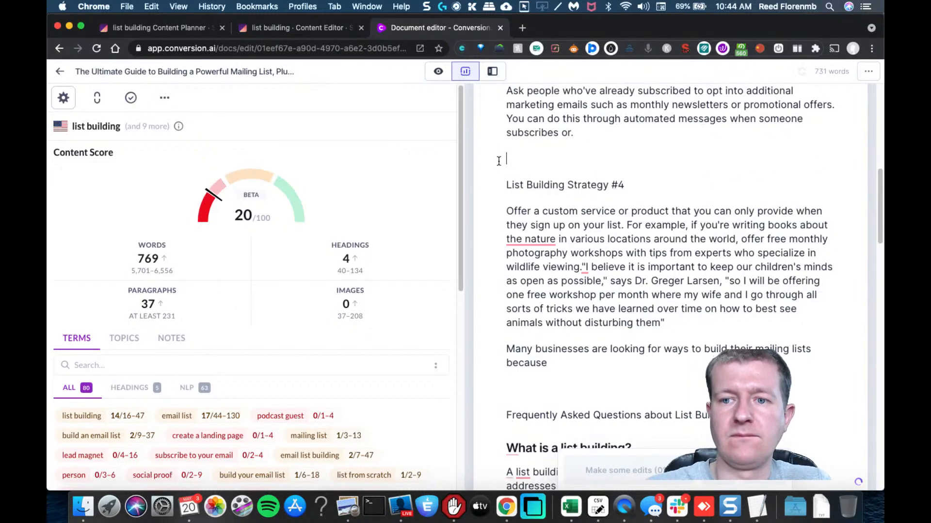
{"action": "left_click_drag", "start_coordinate": [632, 160], "coordinate": [497, 160]}
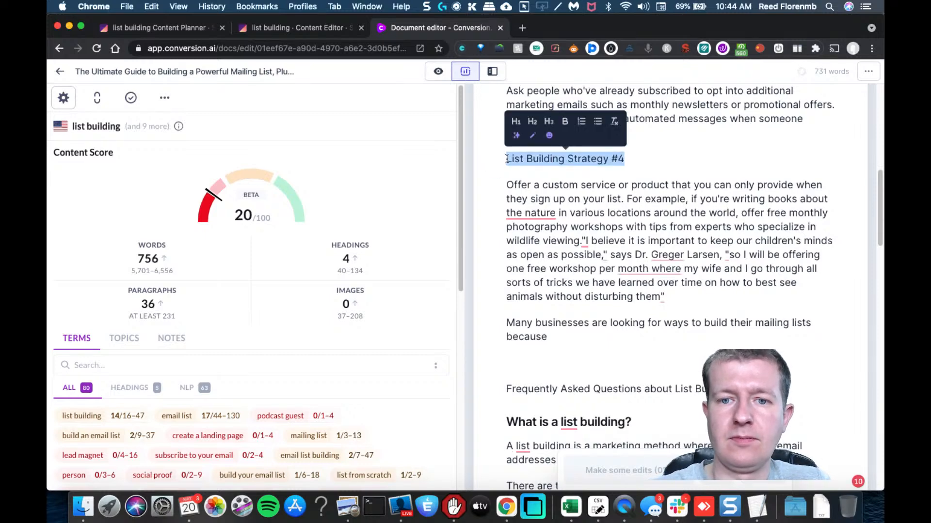
{"action": "left_click", "coordinate": [532, 121]}
{"action": "left_click", "coordinate": [561, 218]}
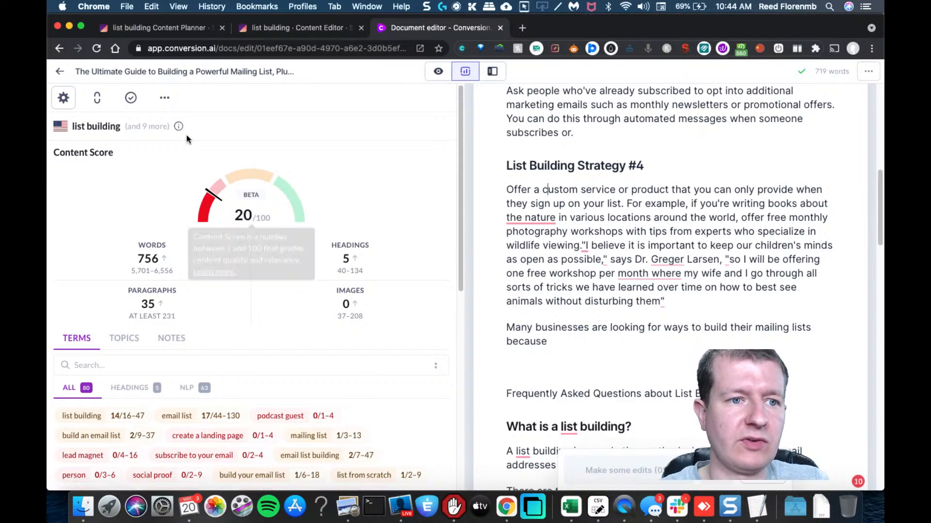
Step: Look at the Power mode templates and return to the Surfer content score view
{"action": "mouse_move", "coordinate": [179, 127]}
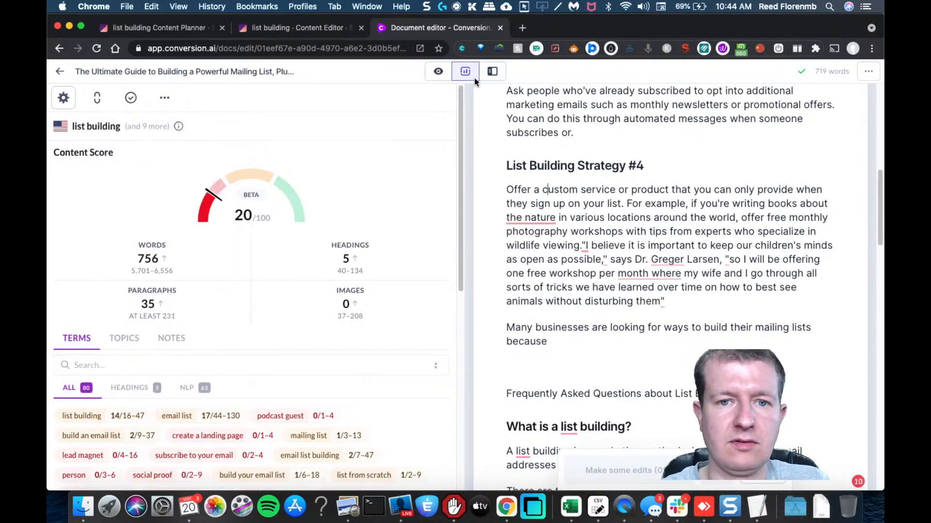
{"action": "left_click", "coordinate": [492, 77]}
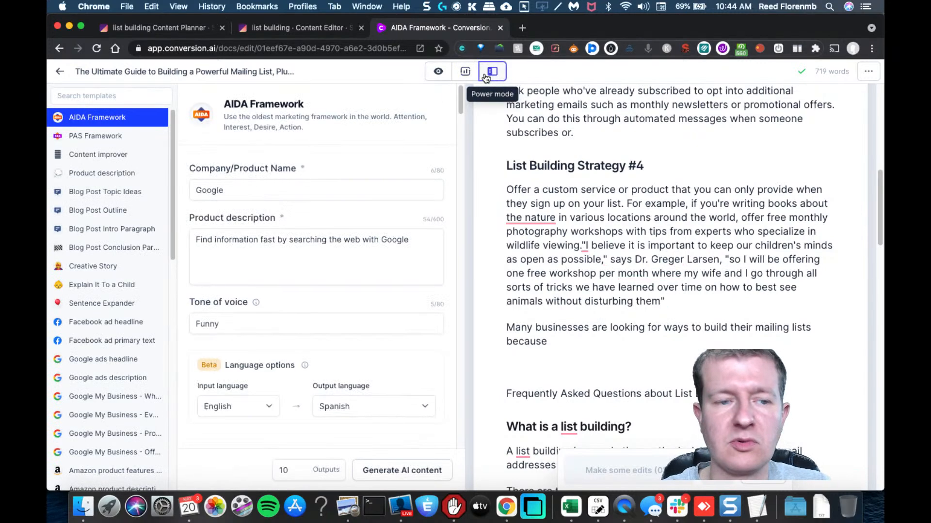
{"action": "left_click", "coordinate": [466, 73]}
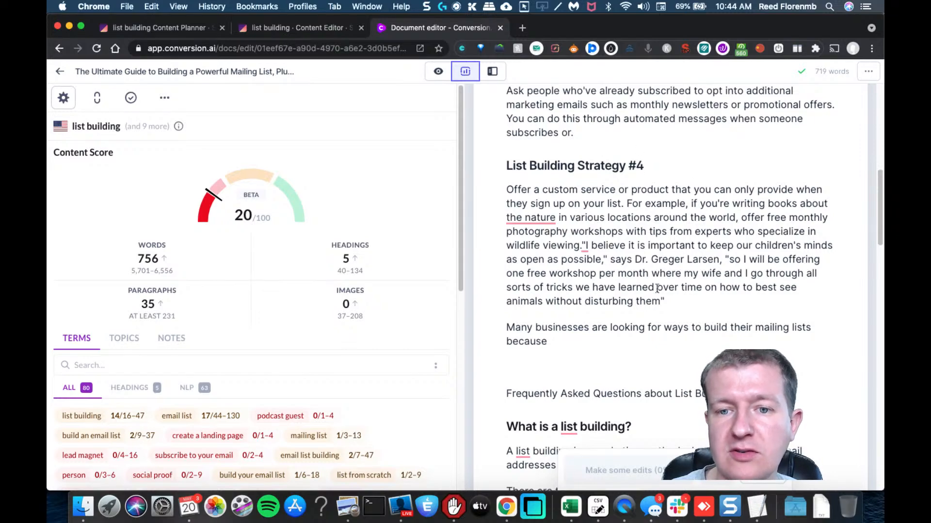
Step: Format "What is list building in publishing?" and all the FAQ questions below it as H2 headings
{"action": "left_click_drag", "start_coordinate": [880, 212], "coordinate": [860, 337]}
{"action": "left_click_drag", "start_coordinate": [677, 239], "coordinate": [481, 235]}
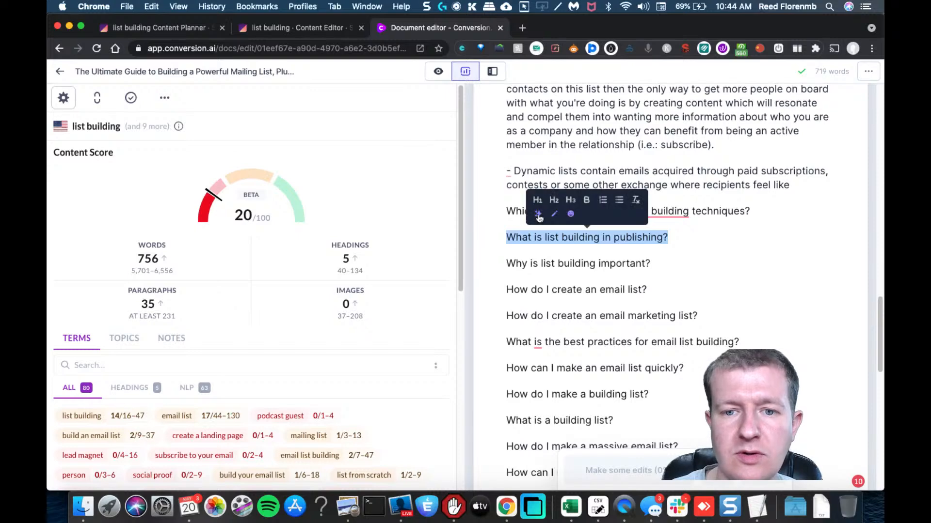
{"action": "left_click", "coordinate": [551, 202]}
{"action": "left_click", "coordinate": [658, 266]}
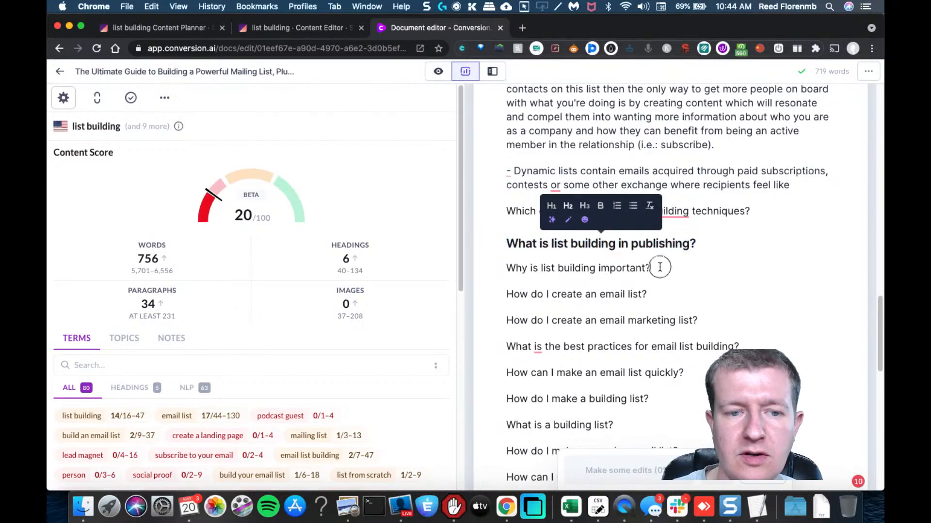
{"action": "left_click_drag", "start_coordinate": [506, 268], "coordinate": [617, 238]}
{"action": "left_click", "coordinate": [632, 178]}
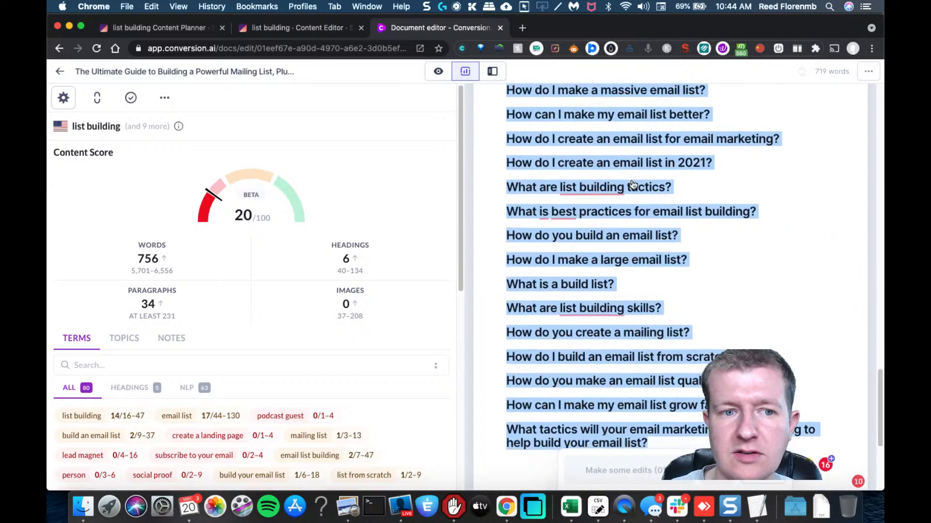
Step: Delete the unfinished "Many businesses are looking for ways" sentence below the List Building Strategy #4 text
{"action": "left_click", "coordinate": [592, 258]}
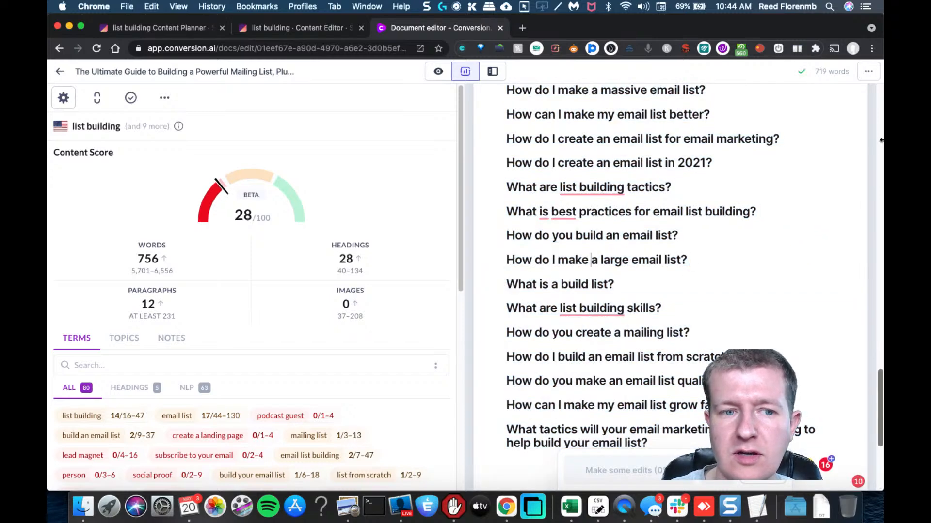
{"action": "mouse_move", "coordinate": [226, 200]}
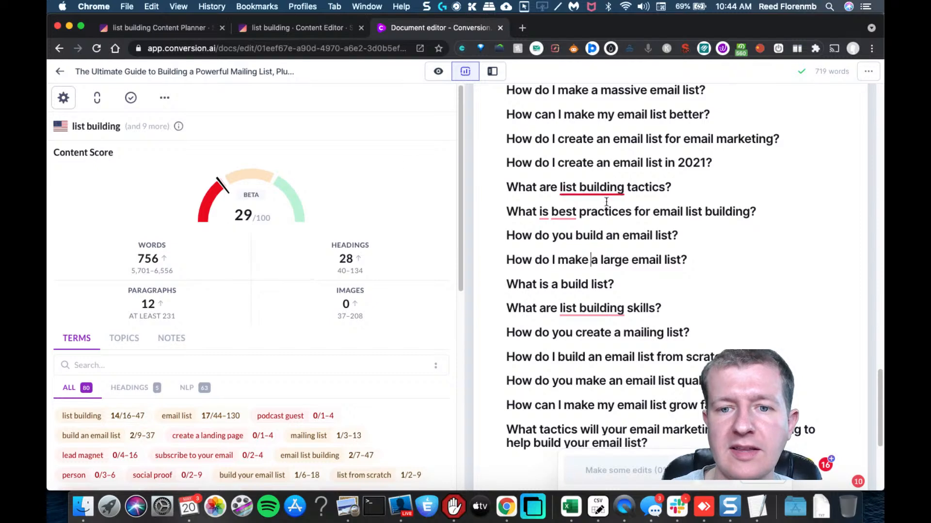
{"action": "left_click", "coordinate": [675, 199]}
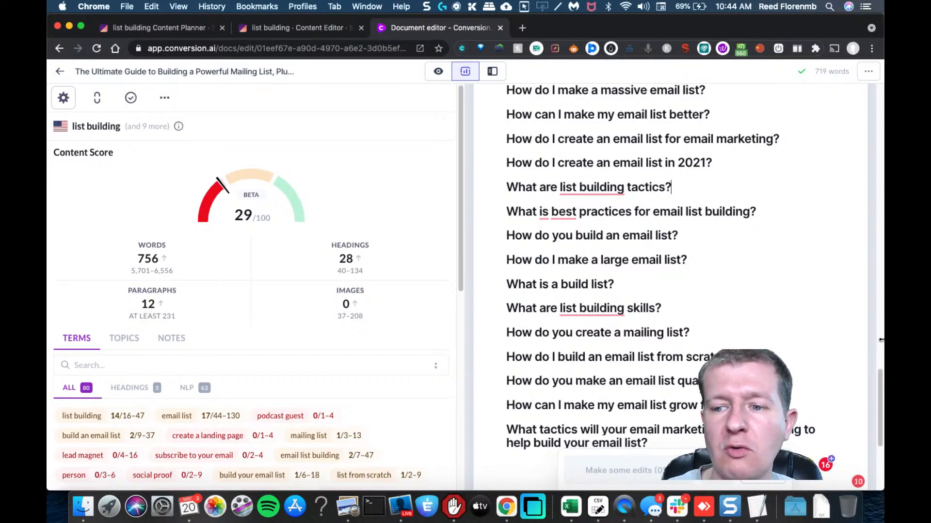
{"action": "left_click_drag", "start_coordinate": [875, 383], "coordinate": [861, 181]}
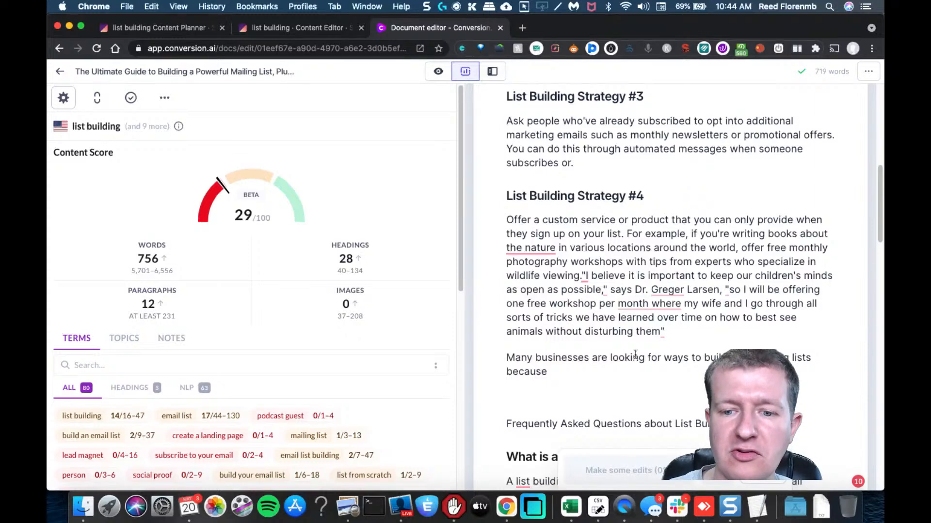
{"action": "left_click_drag", "start_coordinate": [654, 374], "coordinate": [494, 357]}
{"action": "key", "text": "BackSpace"}
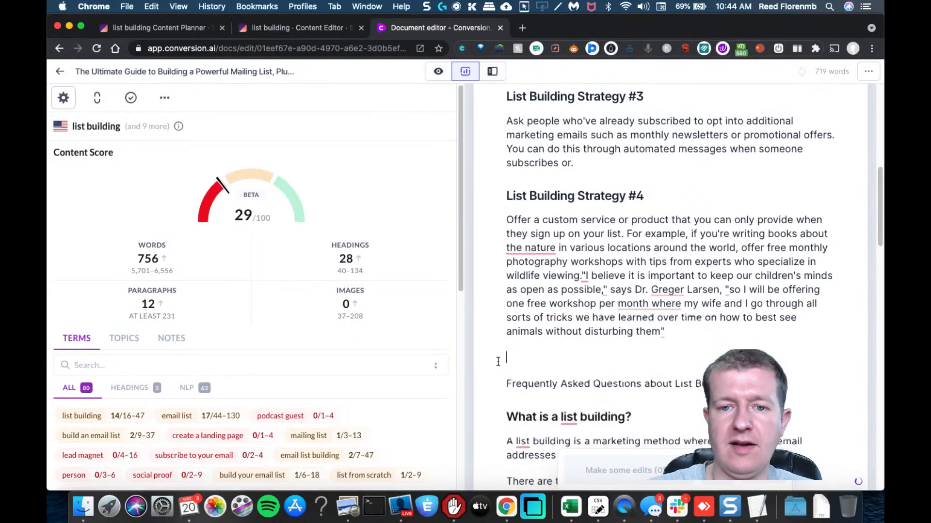
Step: Duplicate the "List Building Strategy #4" heading below its text, renumber the copy as #5, and generate text beneath it with Compose
{"action": "left_click_drag", "start_coordinate": [650, 194], "coordinate": [491, 195]}
{"action": "key", "text": "cmd+c"}
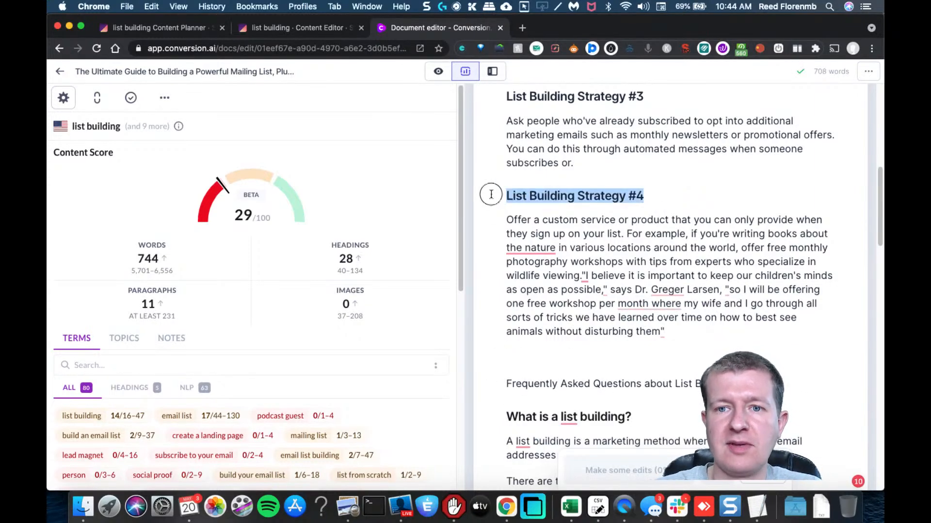
{"action": "left_click", "coordinate": [553, 359]}
{"action": "key", "text": "cmd+v"}
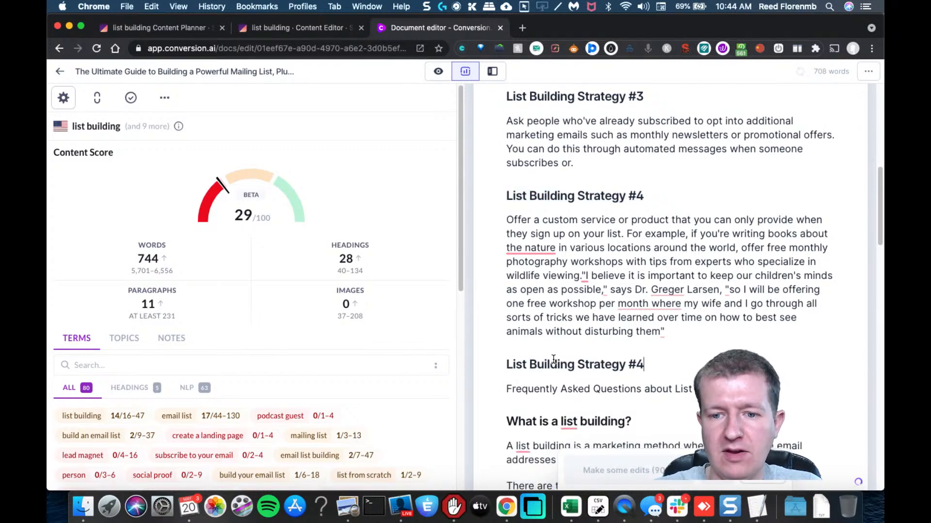
{"action": "key", "text": "BackSpace"}
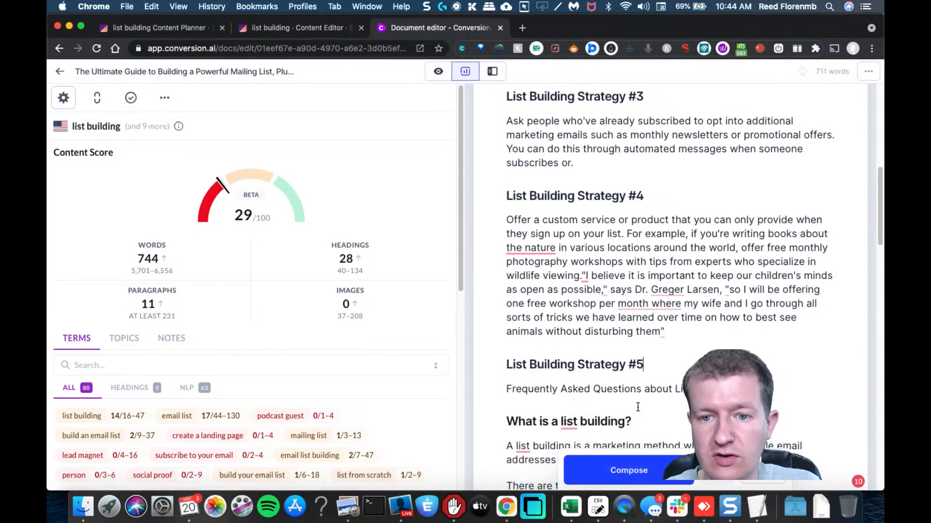
{"action": "type", "text": "5"}
{"action": "key", "text": "Return"}
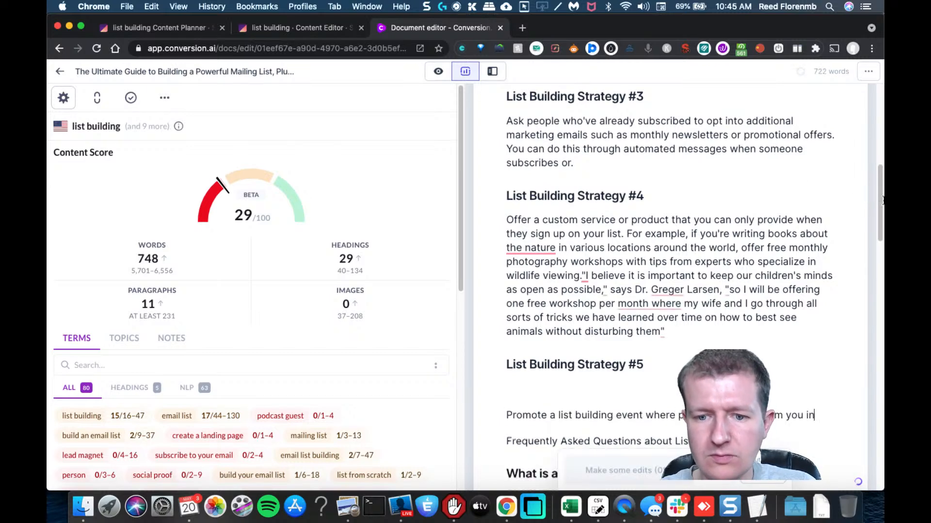
{"action": "left_click_drag", "start_coordinate": [882, 204], "coordinate": [880, 239]}
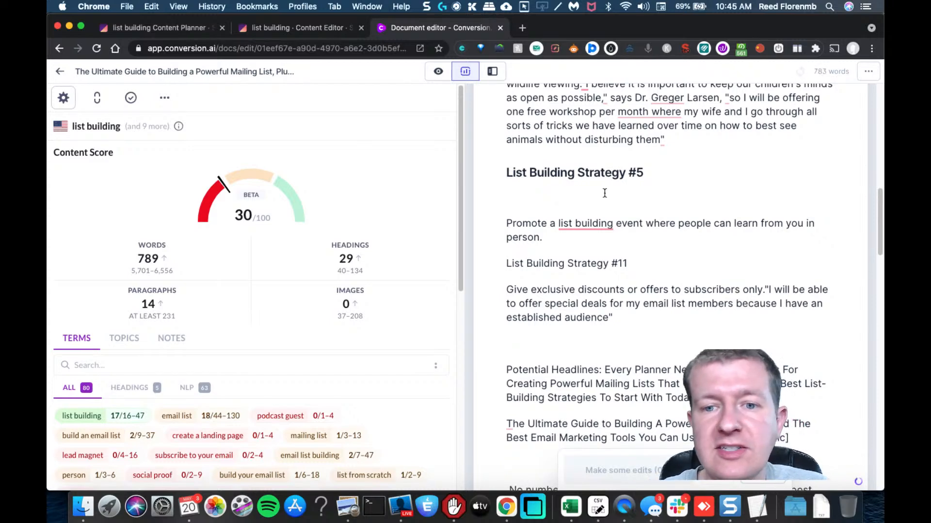
Step: Generate outlines with the Blog Post Outline template for the topic "List building strategies"
{"action": "left_click", "coordinate": [491, 72]}
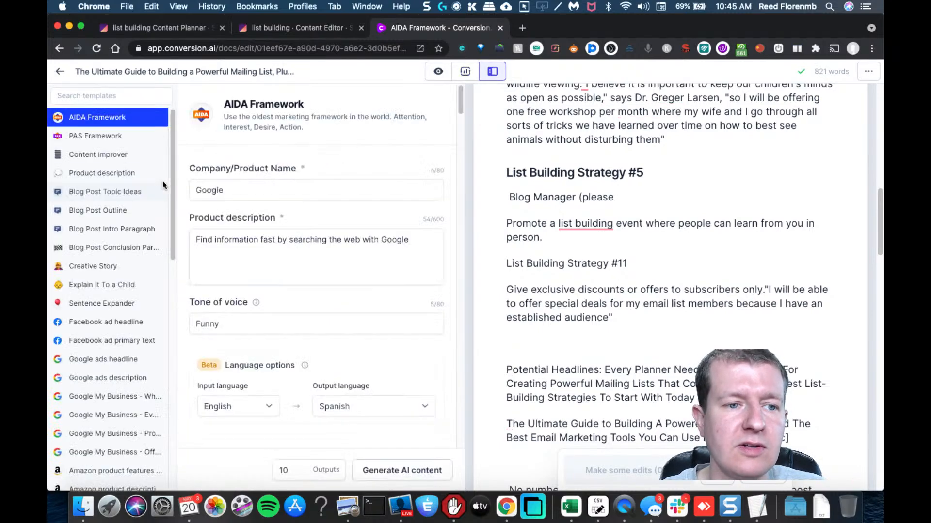
{"action": "left_click", "coordinate": [130, 213]}
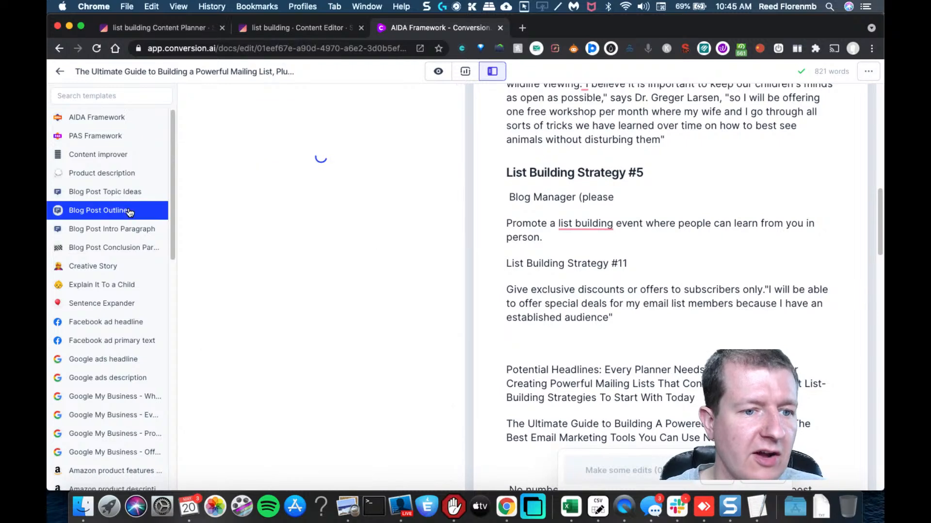
{"action": "triple_click", "coordinate": [295, 188]}
{"action": "type", "text": "Li"}
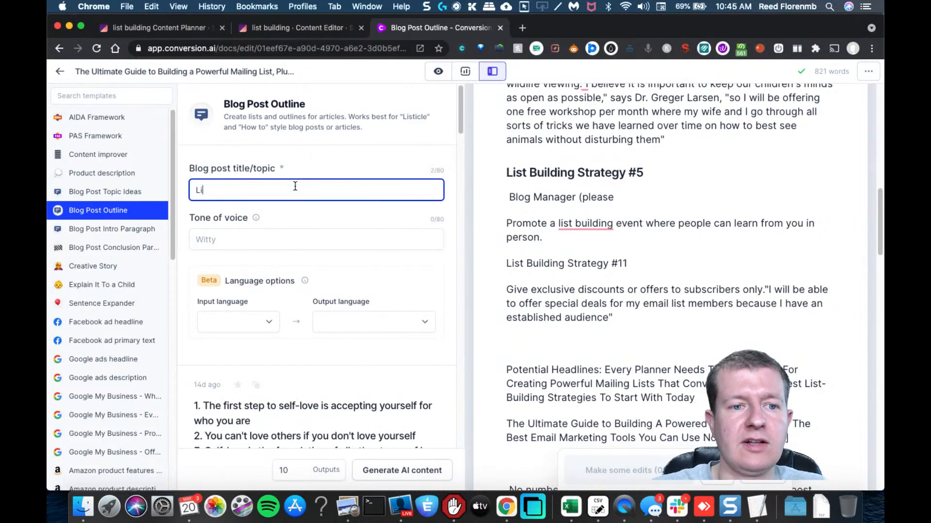
{"action": "type", "text": "st building stera"}
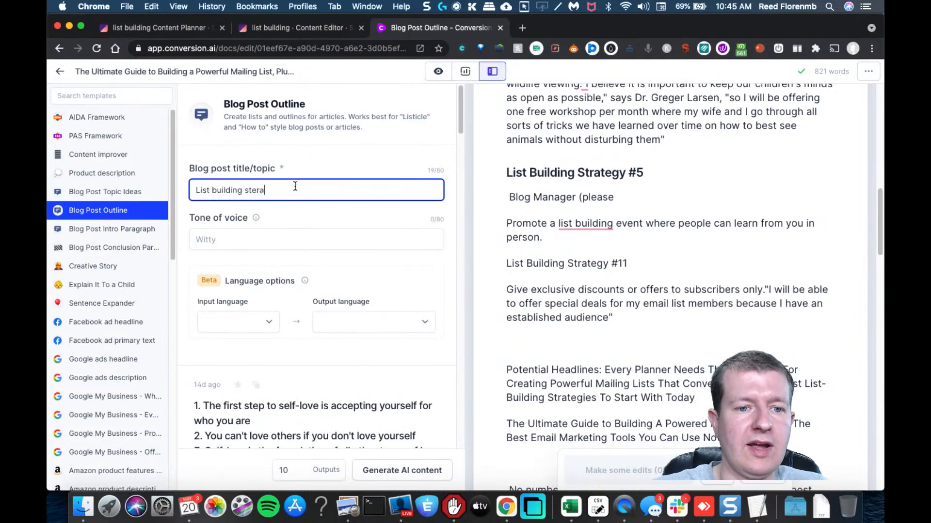
{"action": "key", "text": "BackSpace"}
{"action": "key", "text": "BackSpace"}
{"action": "key", "text": "BackSpace"}
{"action": "type", "text": "rategies"}
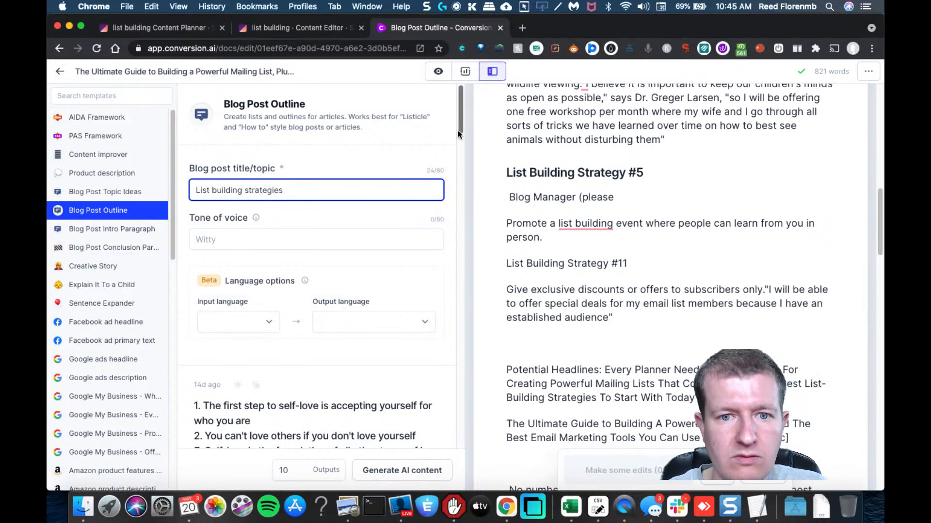
{"action": "scroll", "coordinate": [339, 387], "scroll_direction": "down", "scroll_amount": 4}
{"action": "scroll", "coordinate": [368, 427], "scroll_direction": "up", "scroll_amount": 4}
{"action": "left_click", "coordinate": [409, 471]}
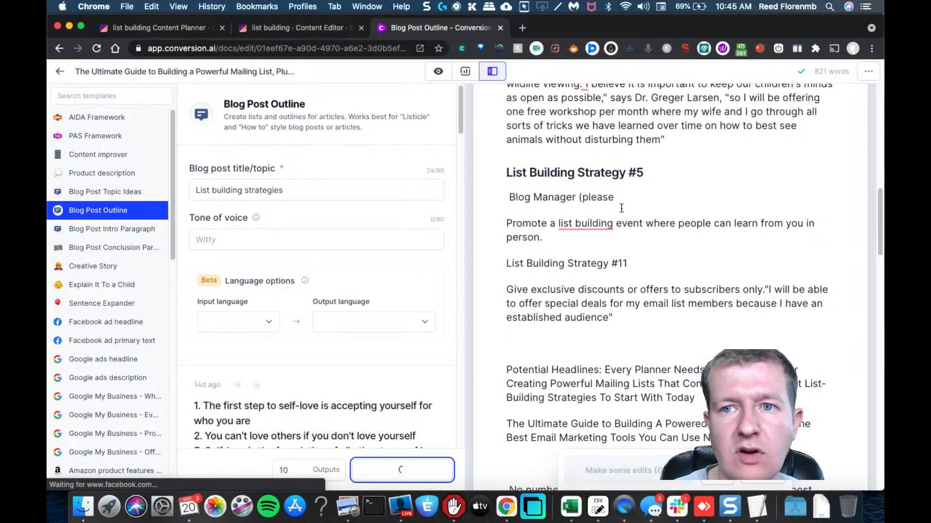
Step: Look through the generated list building outlines, the other available templates, and the FAQ section of the document
{"action": "scroll", "coordinate": [469, 122], "scroll_direction": "down", "scroll_amount": 5}
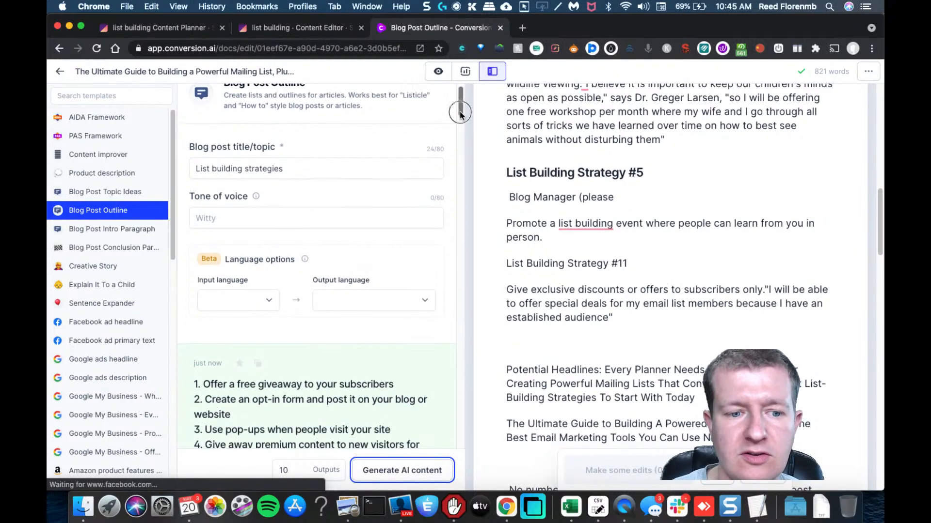
{"action": "left_click_drag", "start_coordinate": [456, 121], "coordinate": [450, 183]}
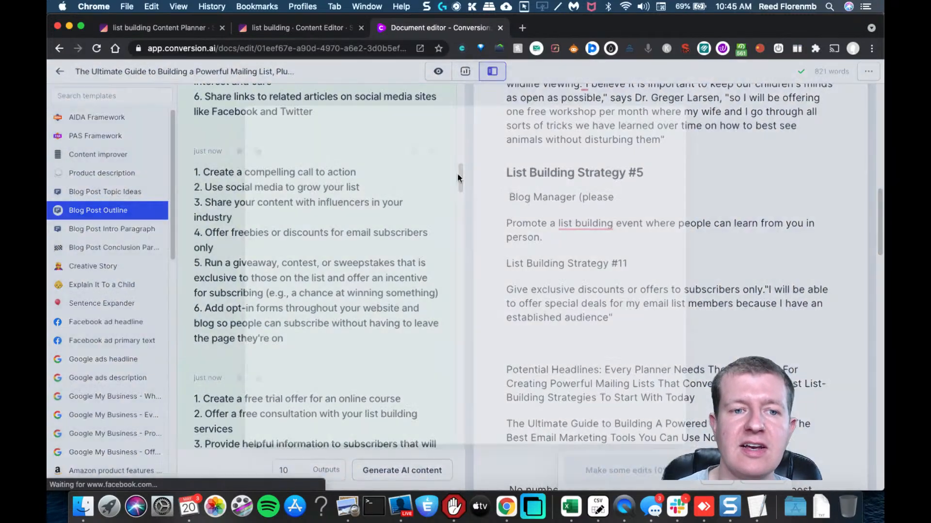
{"action": "left_click", "coordinate": [449, 180]}
{"action": "left_click", "coordinate": [728, 151]}
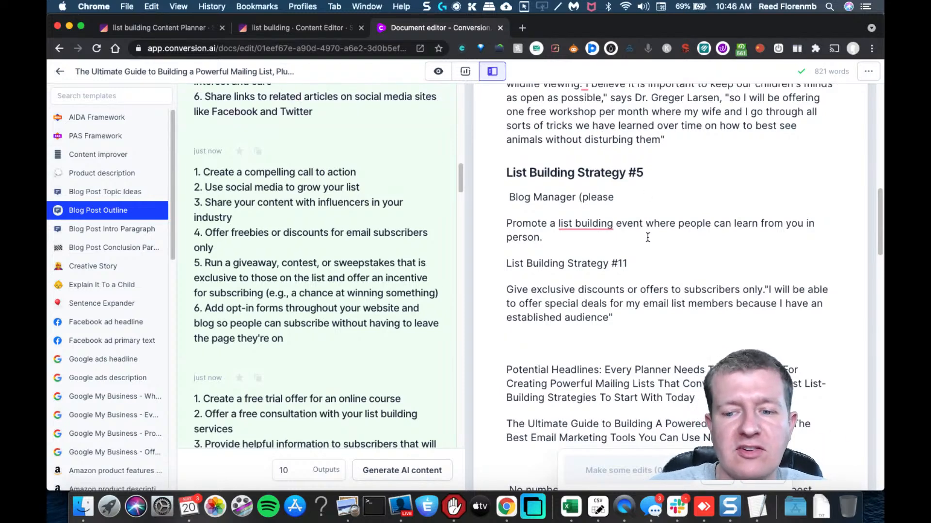
{"action": "key", "text": "super+j"}
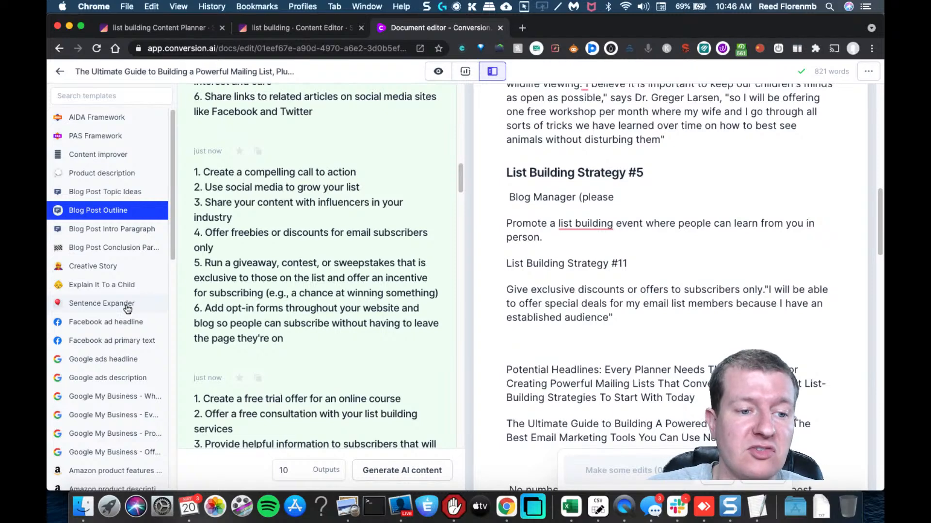
{"action": "left_click_drag", "start_coordinate": [172, 248], "coordinate": [160, 274]}
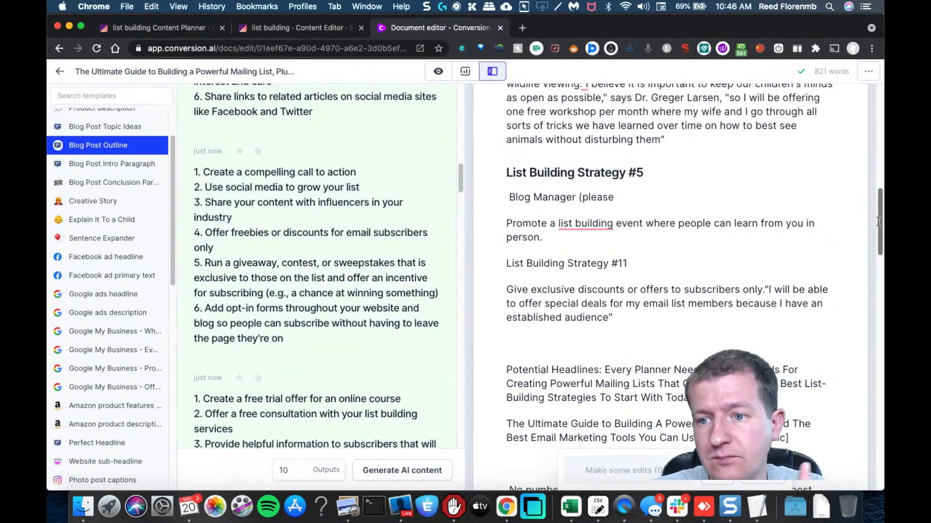
{"action": "left_click_drag", "start_coordinate": [878, 221], "coordinate": [878, 293]}
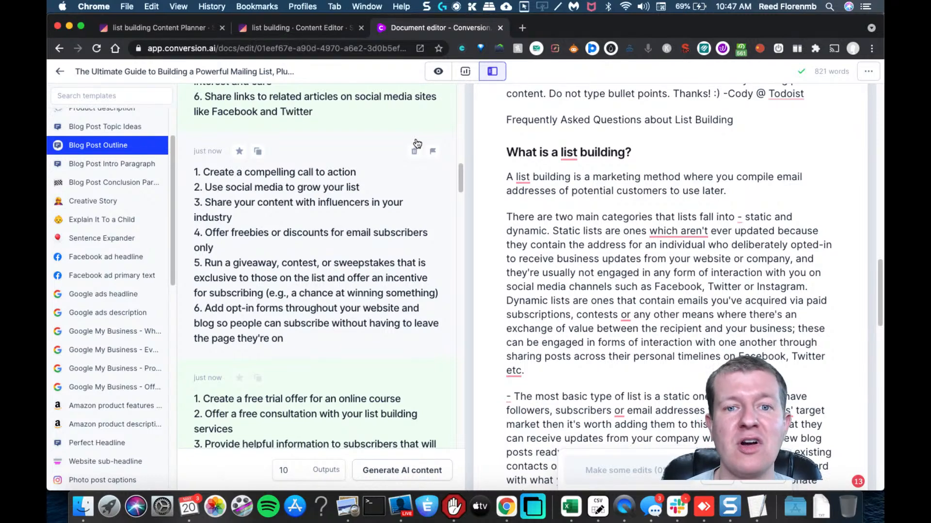
Step: Return to the Surfer content score view and look at its export options and the organic competitors settings
{"action": "left_click", "coordinate": [464, 76]}
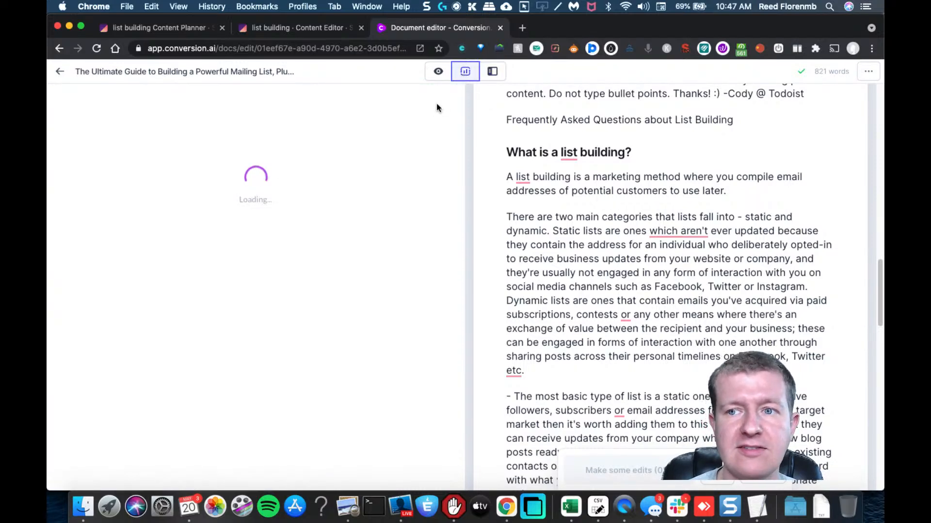
{"action": "left_click", "coordinate": [319, 30]}
{"action": "left_click", "coordinate": [398, 30]}
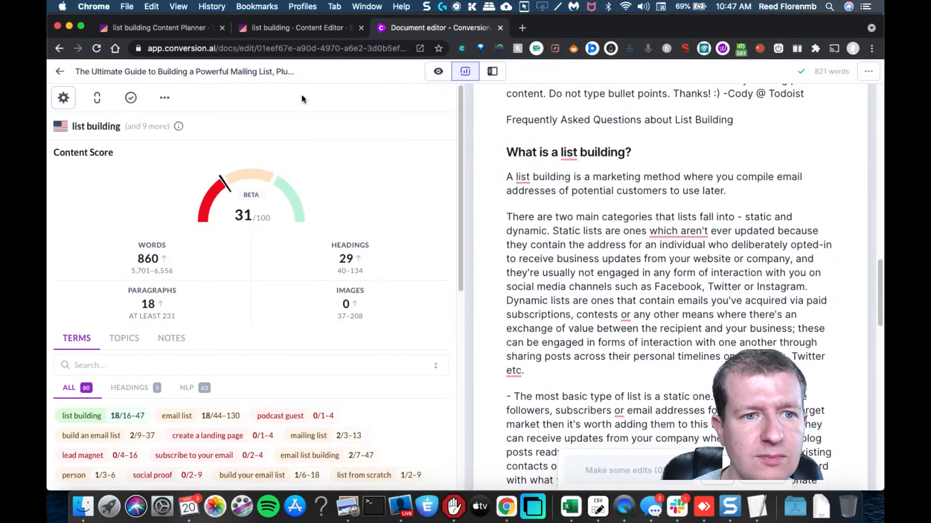
{"action": "left_click", "coordinate": [165, 99]}
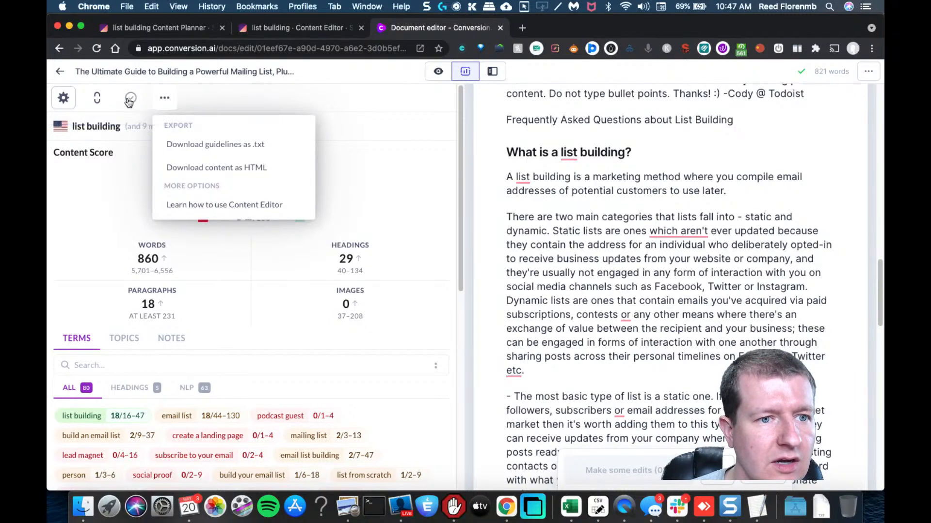
{"action": "left_click", "coordinate": [63, 98]}
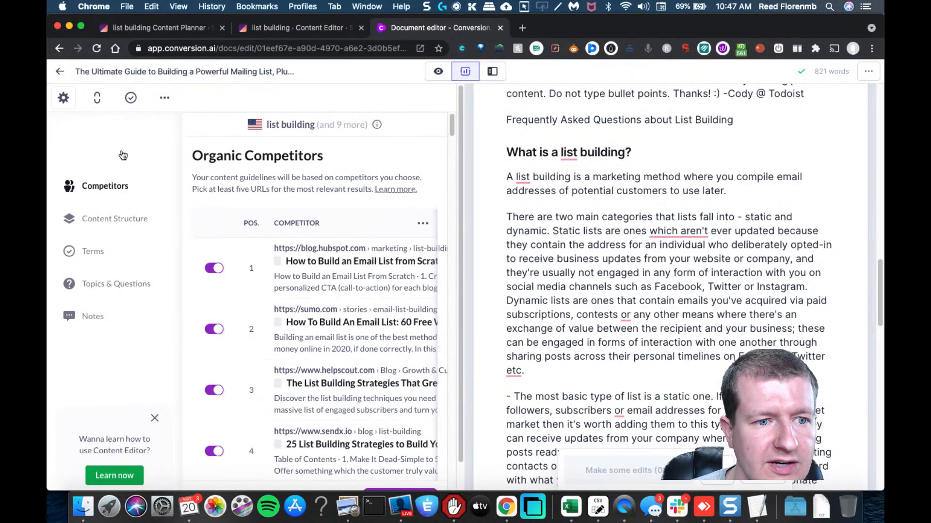
Step: Switch to the Surfer Content Editor for "list building", view its sharing options, and check the shared draft link before closing it
{"action": "left_click", "coordinate": [300, 28]}
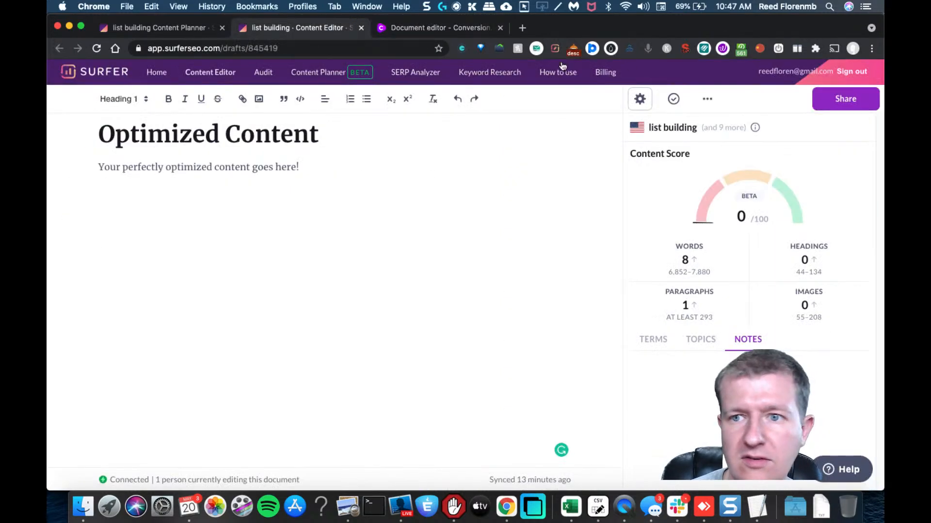
{"action": "left_click", "coordinate": [857, 105]}
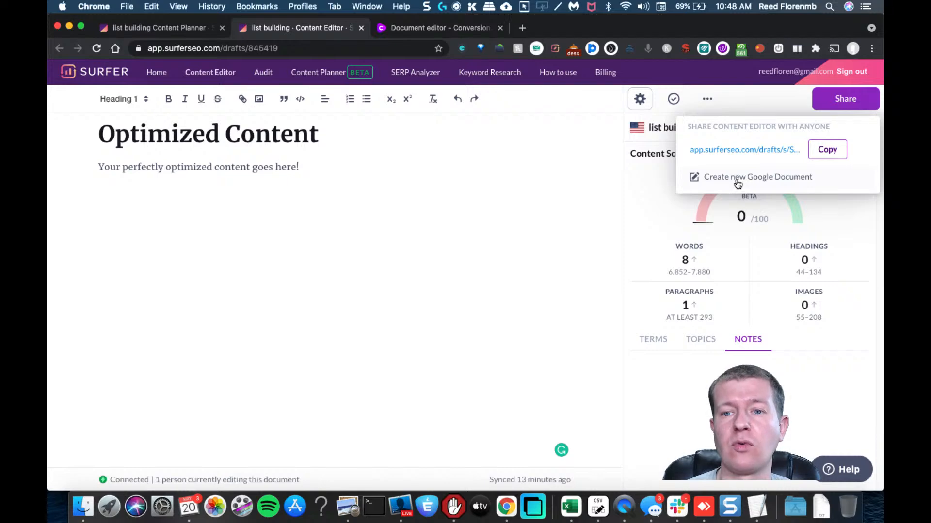
{"action": "left_click", "coordinate": [743, 145]}
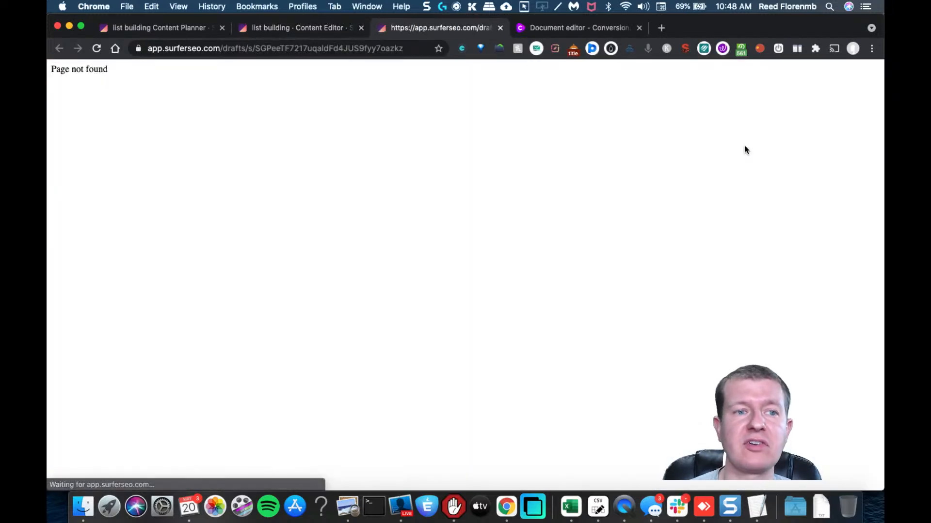
{"action": "left_click", "coordinate": [501, 27]}
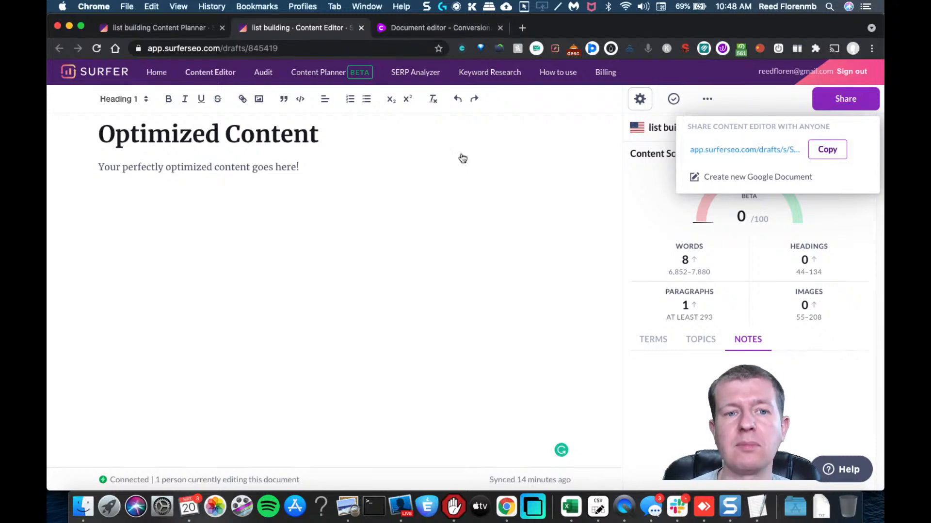